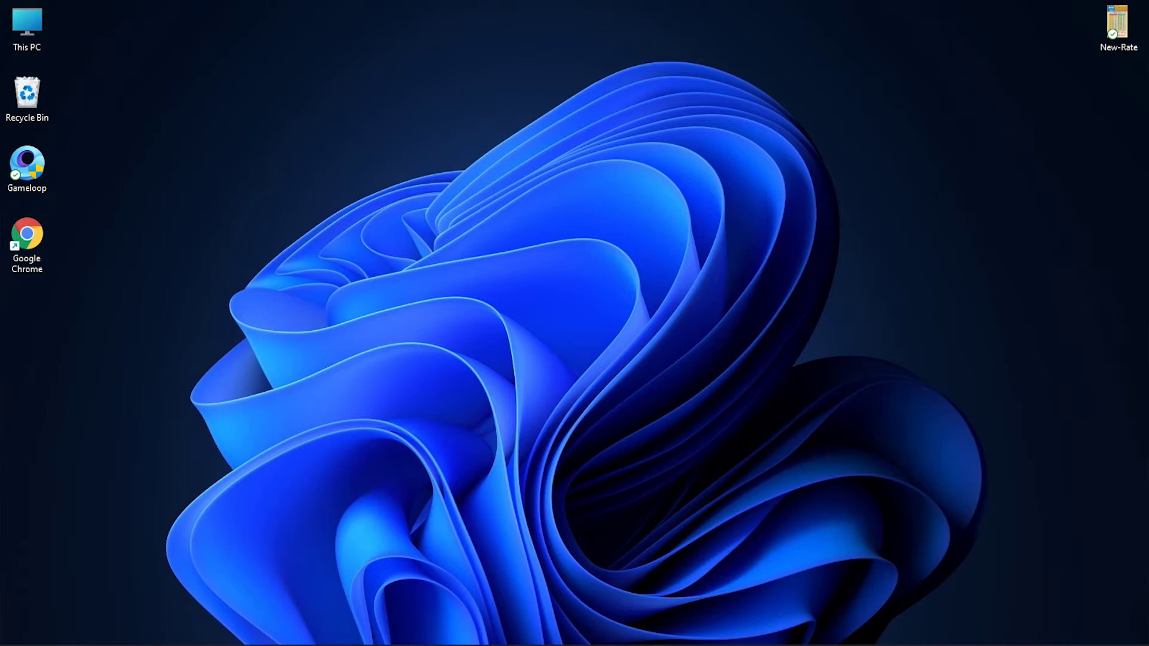
# Step: Switch to Adobe Illustrator and browse the recent files on its home screen
pyautogui.click(622, 639)
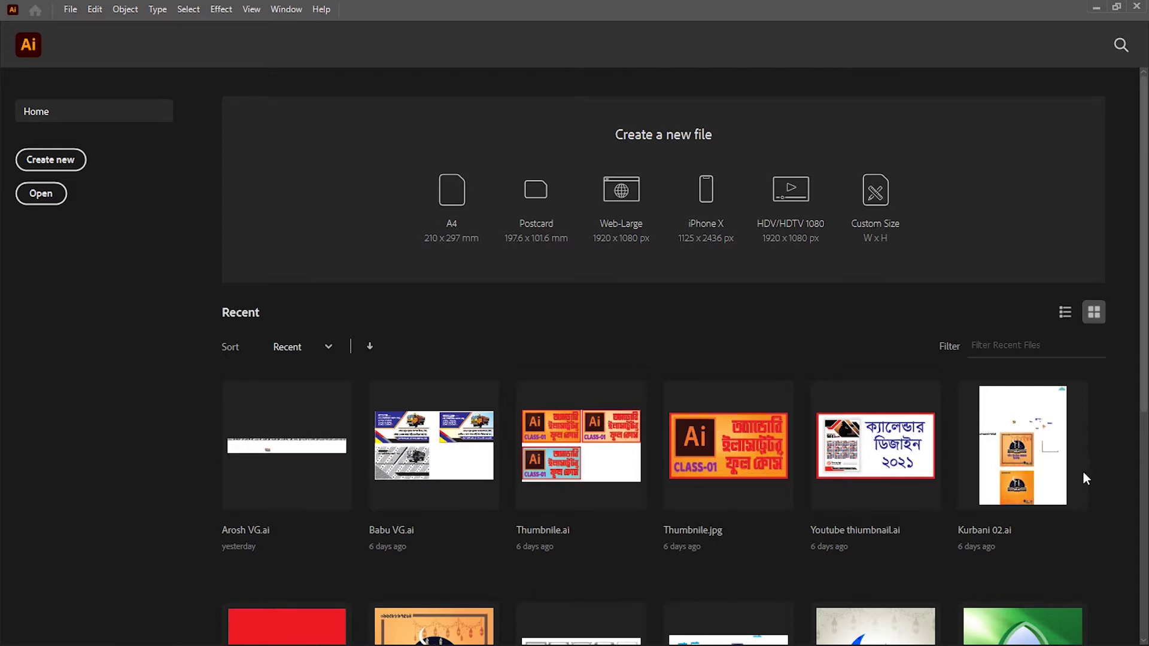
pyautogui.scroll(-5, 757, 501)
pyautogui.scroll(5, 672, 577)
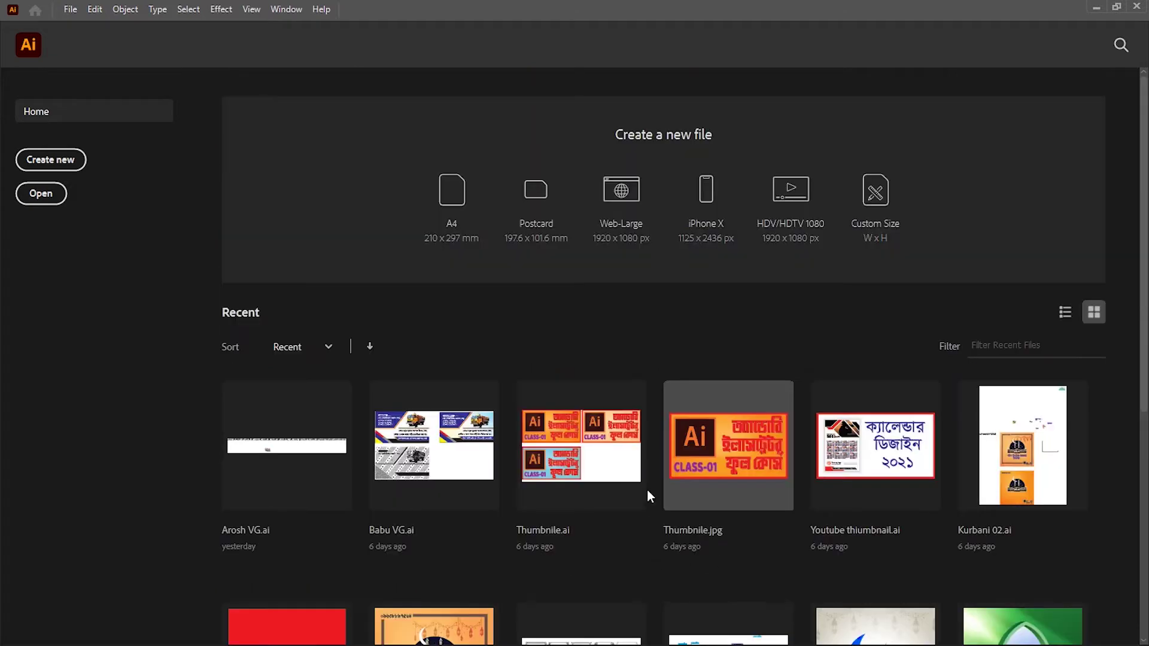
pyautogui.scroll(-5, 648, 484)
pyautogui.scroll(5, 655, 521)
pyautogui.scroll(-5, 805, 388)
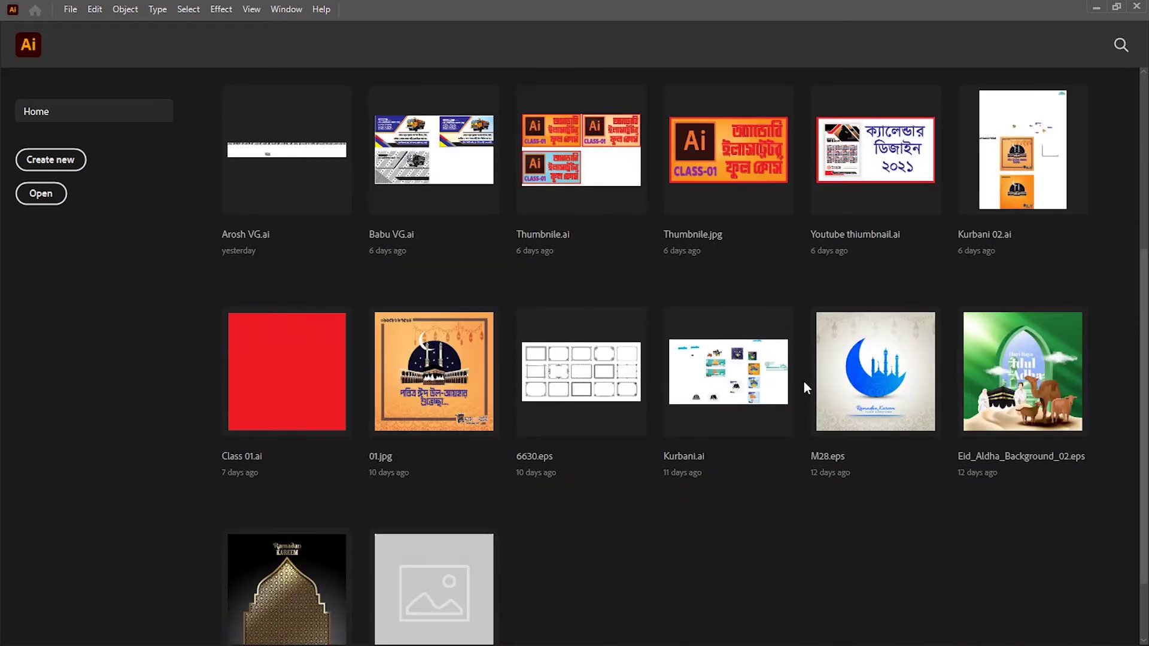
pyautogui.scroll(5, 805, 388)
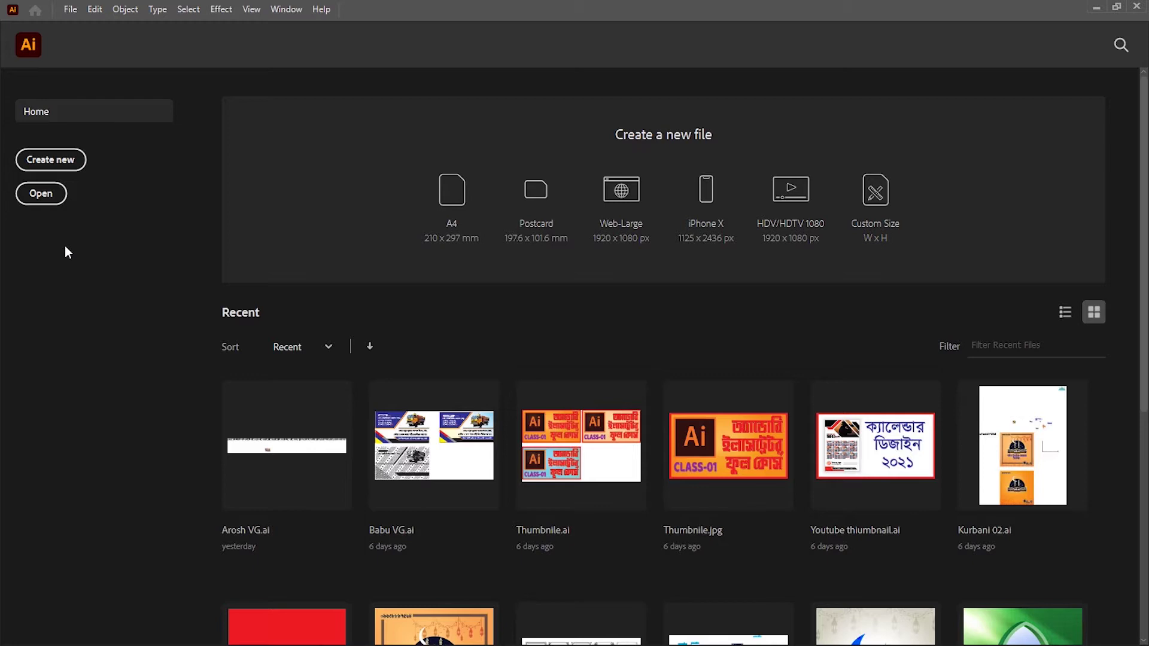
pyautogui.click(71, 9)
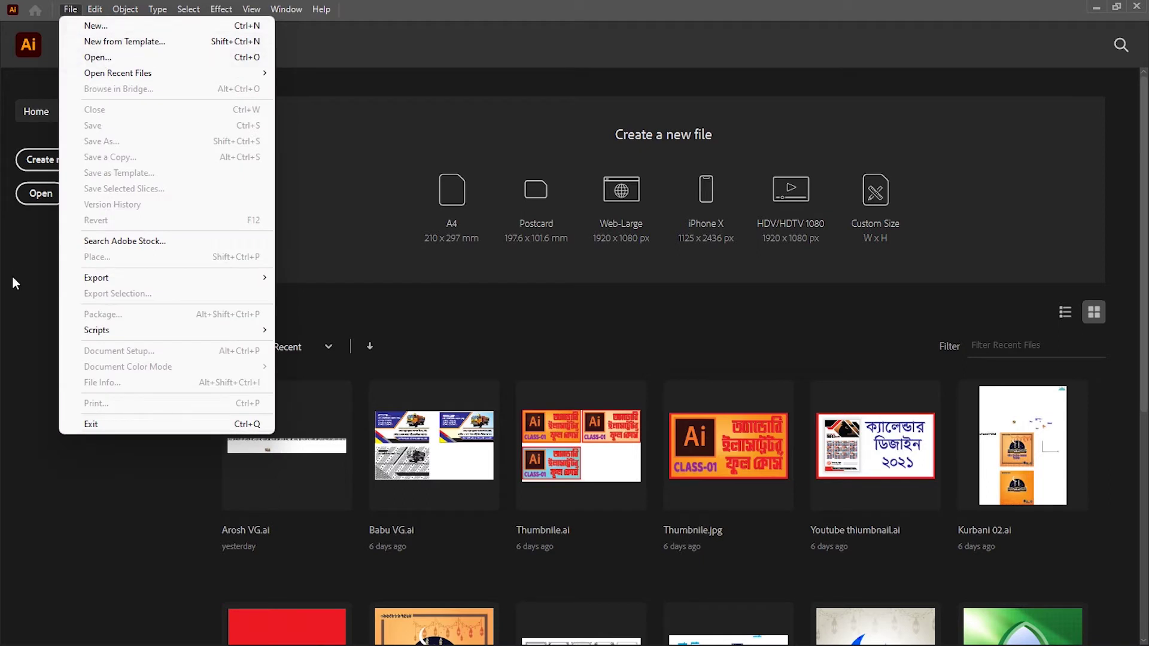
pyautogui.click(9, 303)
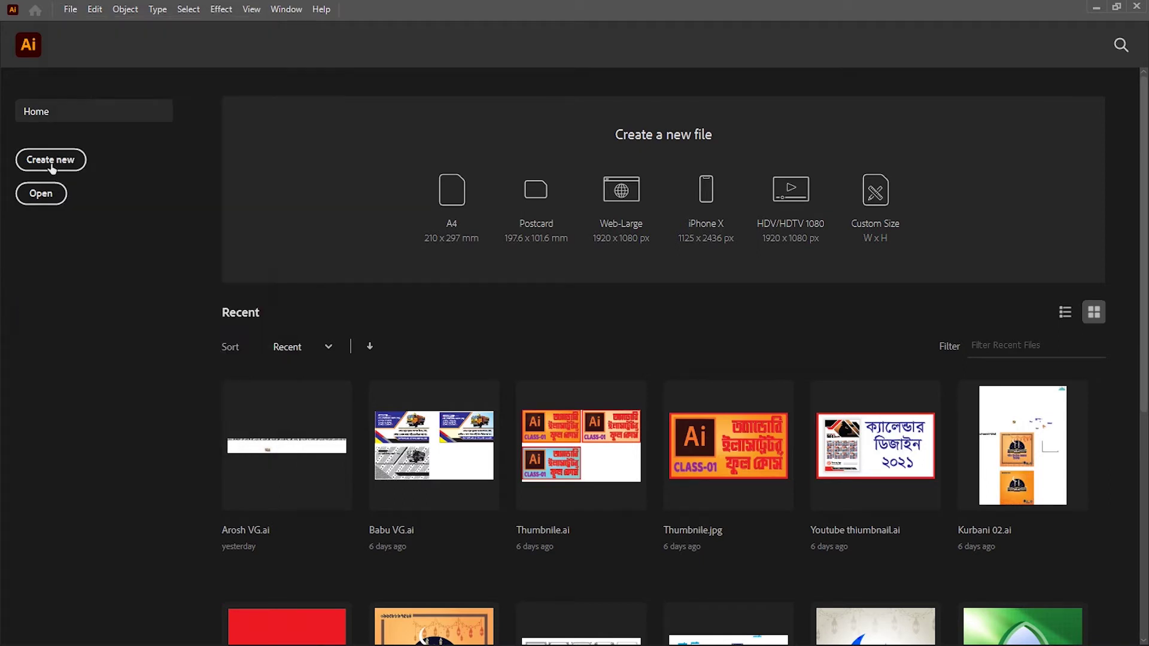
pyautogui.click(63, 13)
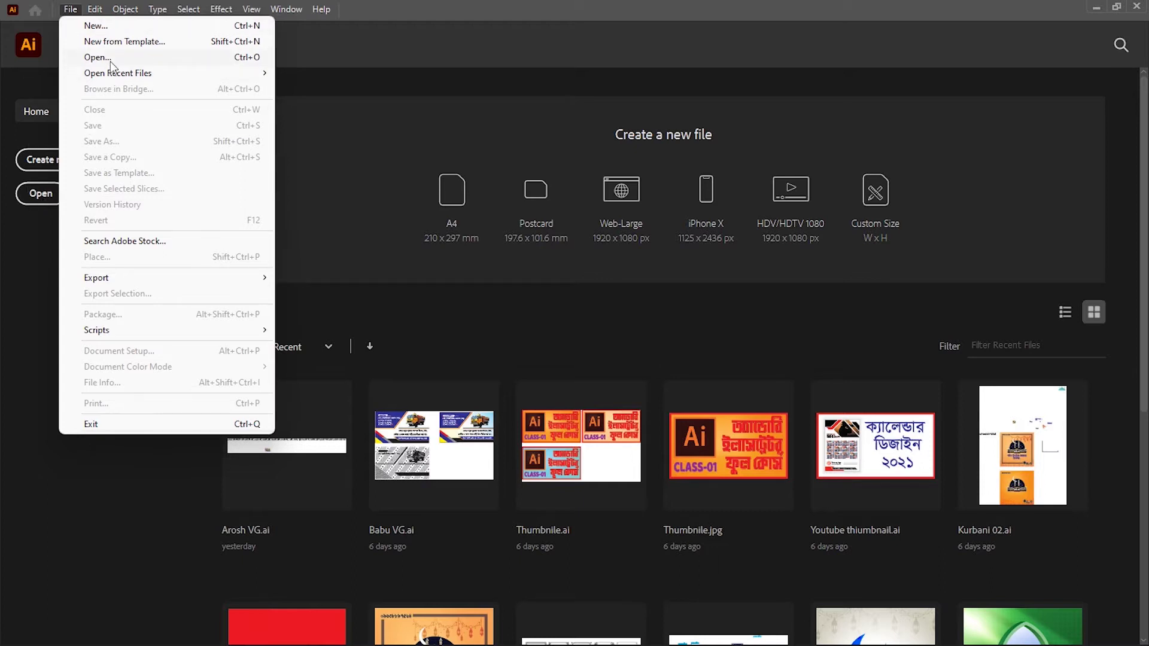
pyautogui.click(76, 227)
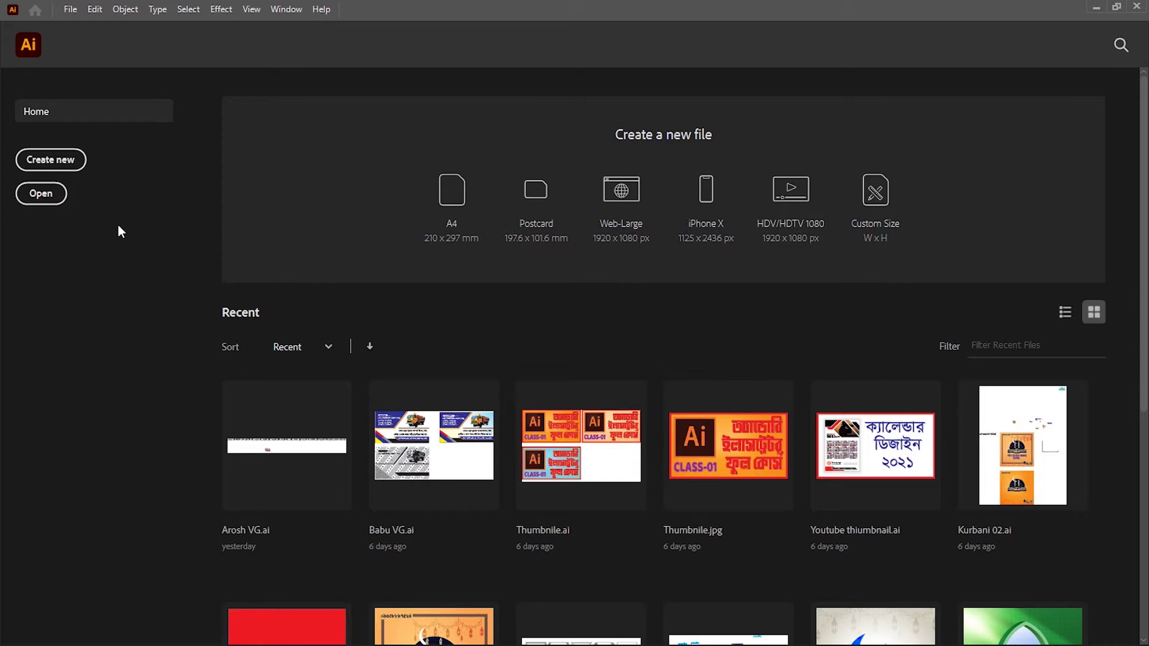
# Step: Start a new document and look through the Saved, Mobile, Web, Print, Film & Video and Art & Illustration presets
pyautogui.click(72, 9)
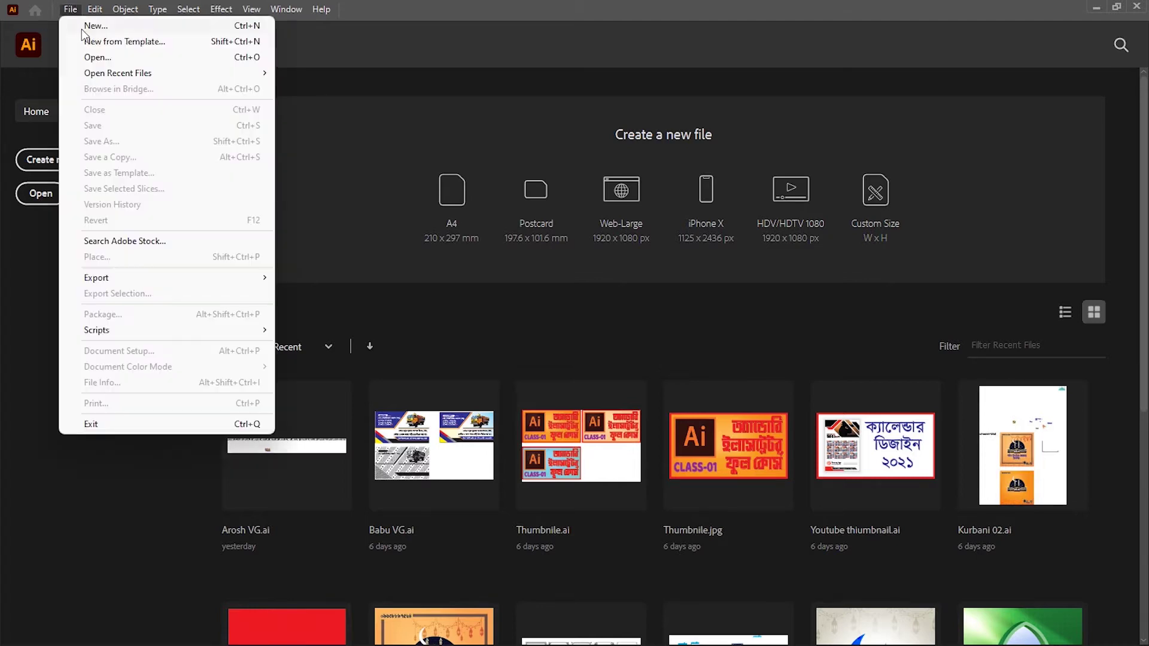
pyautogui.click(95, 26)
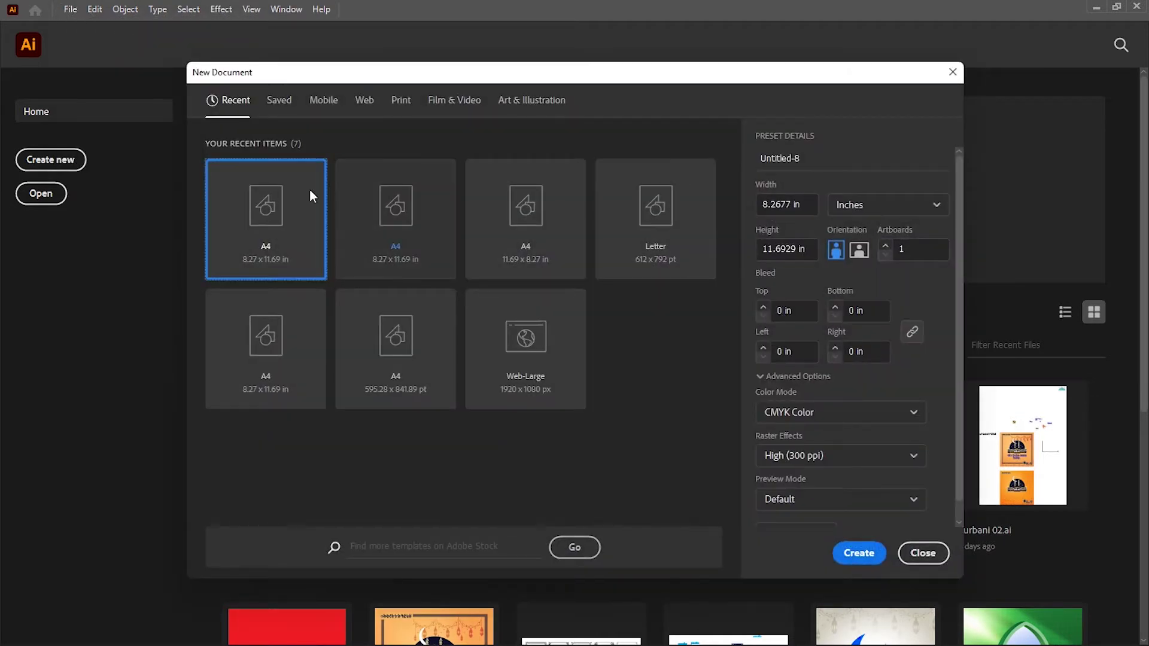
pyautogui.click(196, 149)
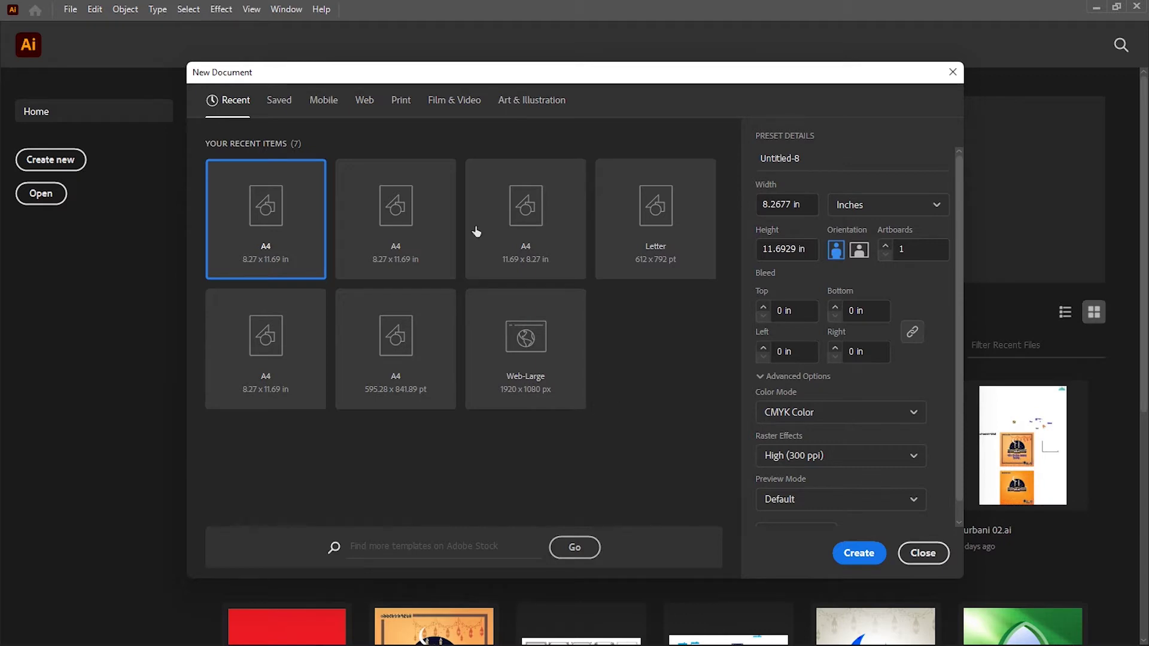
pyautogui.click(280, 103)
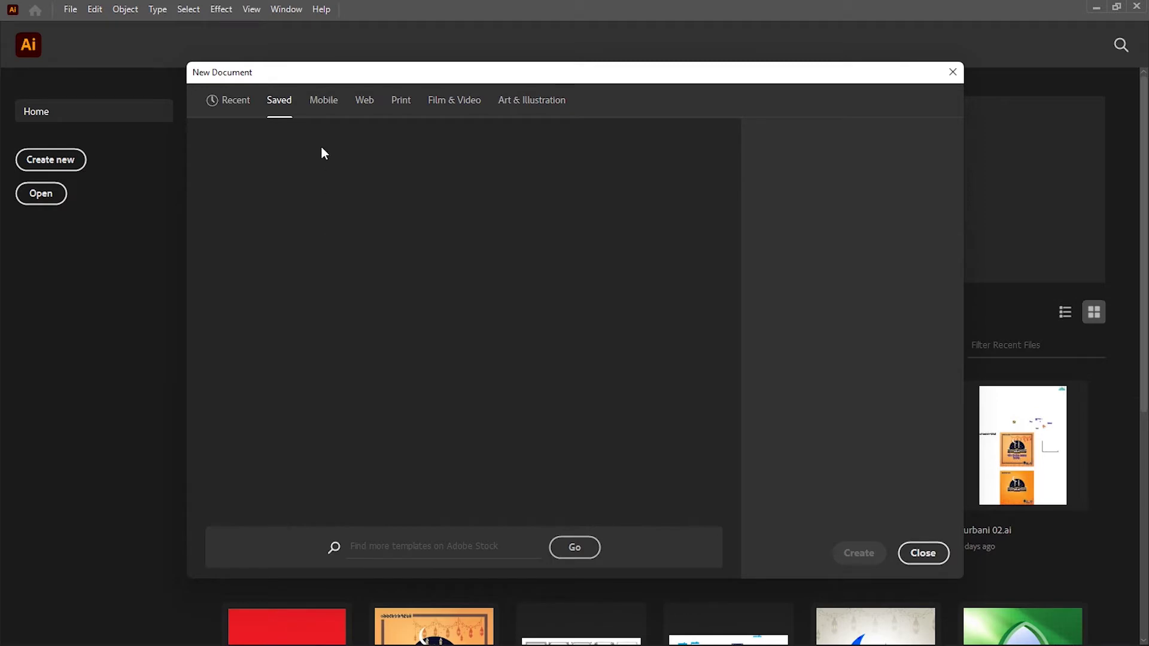
pyautogui.click(328, 103)
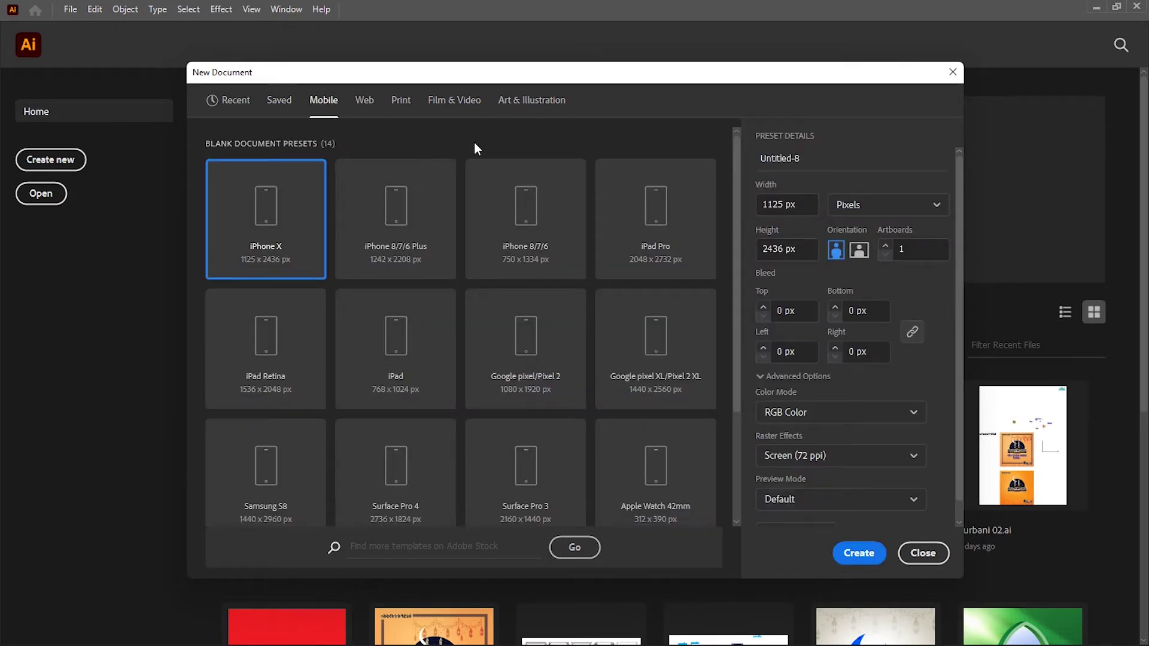
pyautogui.click(370, 110)
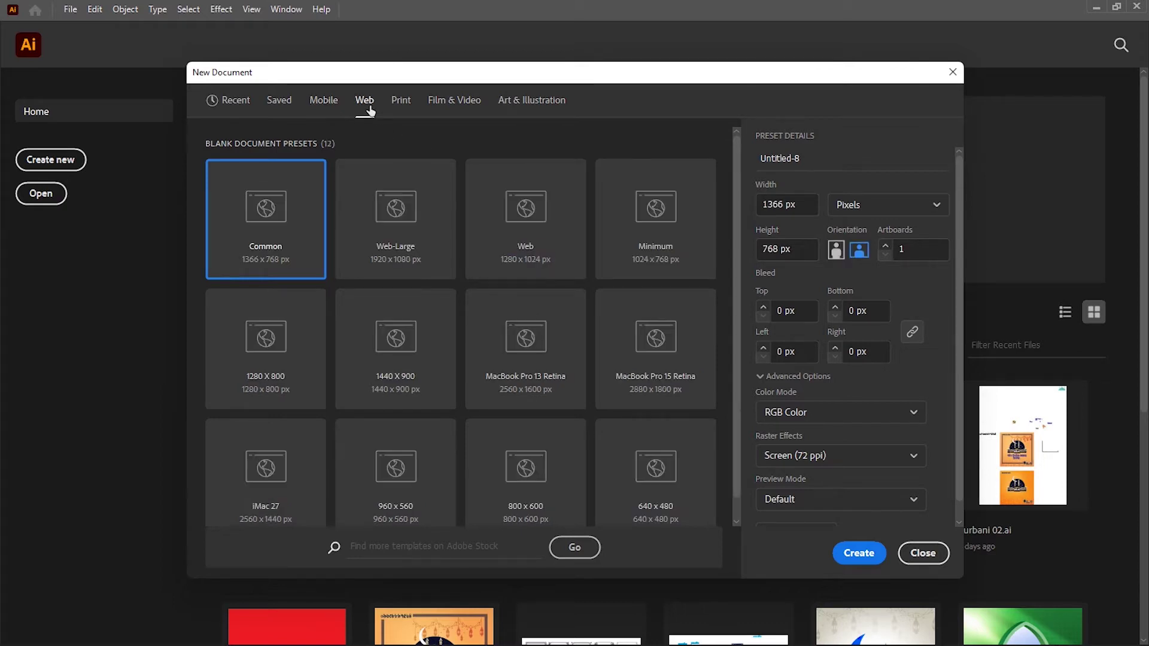
pyautogui.click(400, 102)
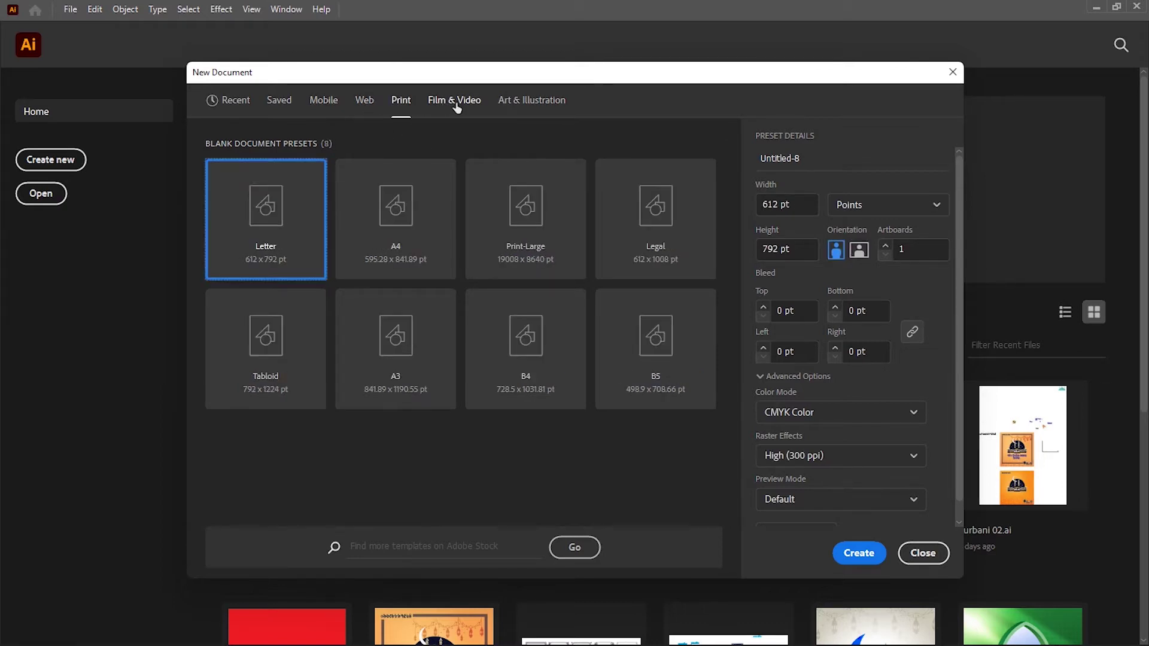
pyautogui.click(456, 107)
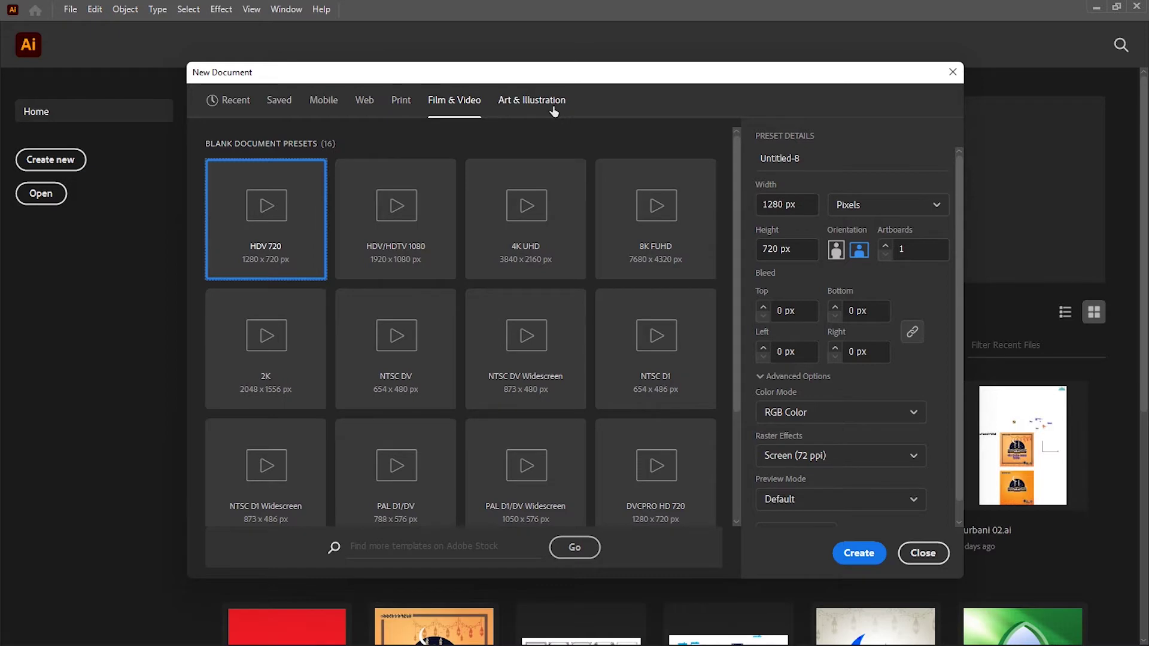
pyautogui.click(554, 112)
# Step: Choose the A4 print preset for the new document and set its units to inches
pyautogui.click(400, 115)
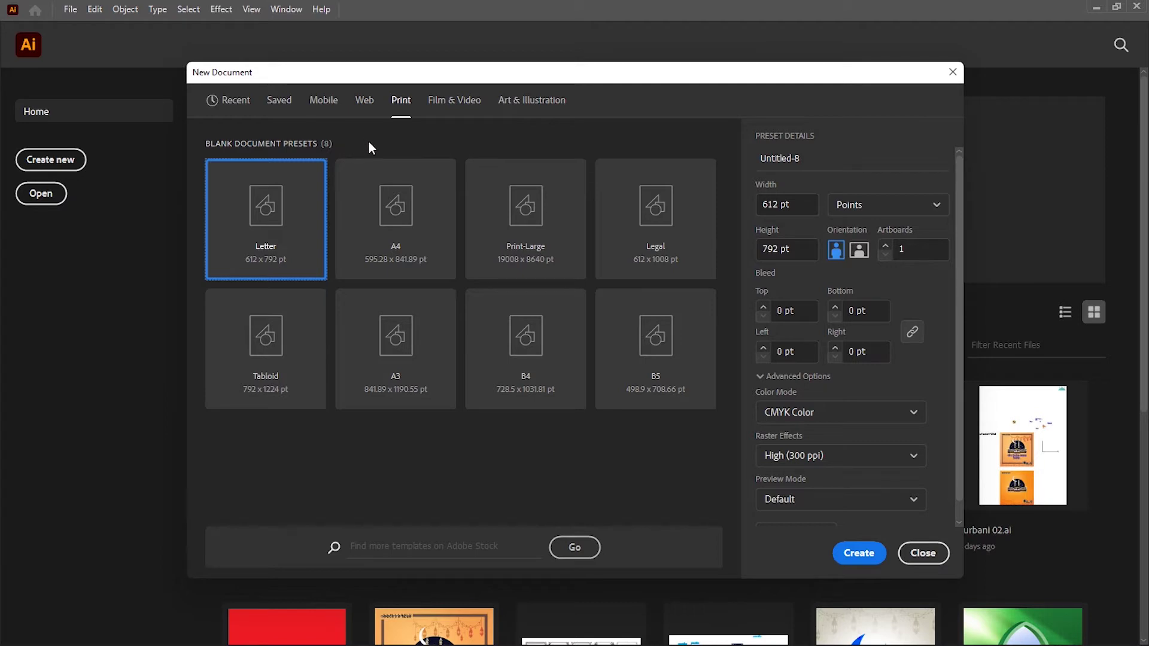
pyautogui.click(400, 233)
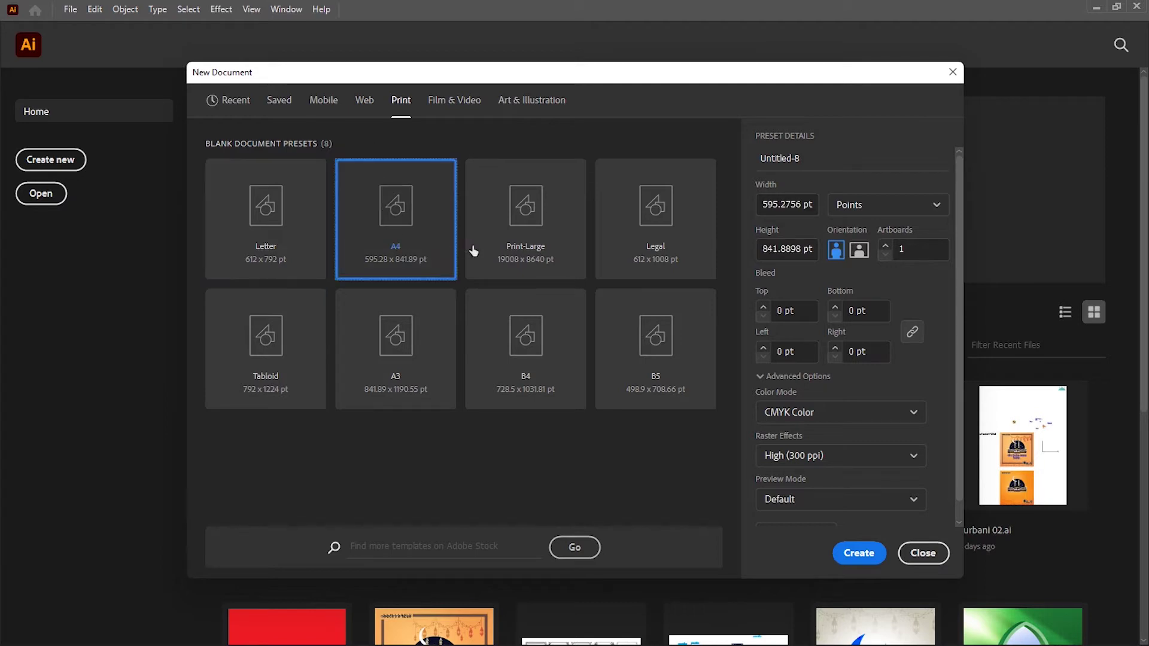
pyautogui.click(891, 206)
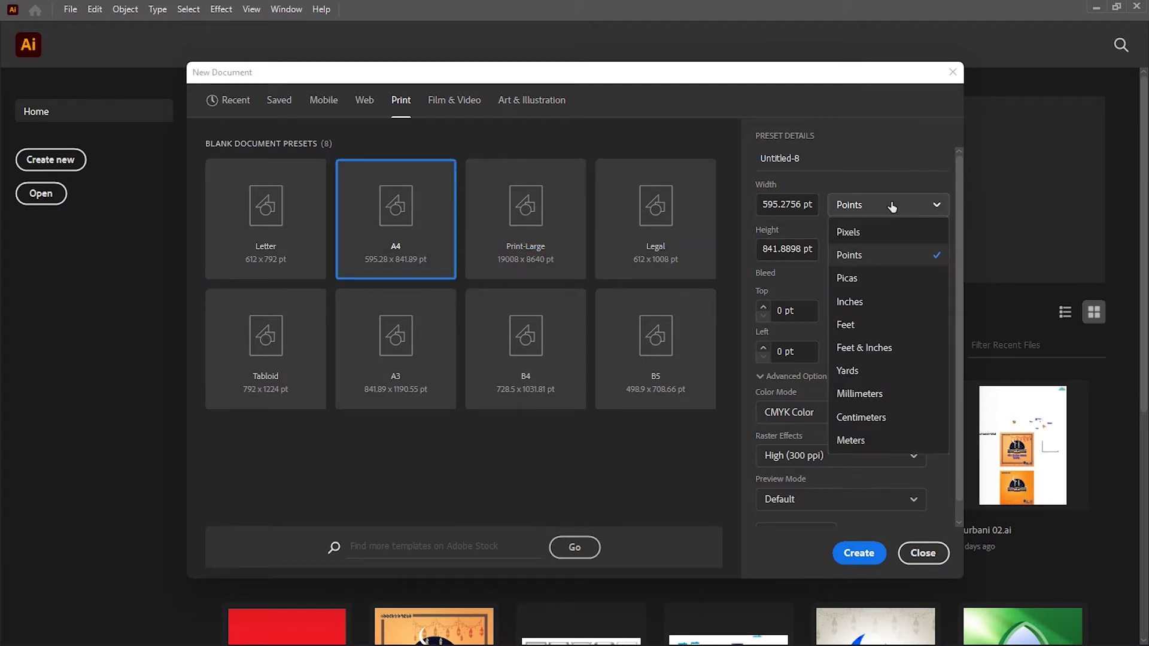
pyautogui.click(868, 299)
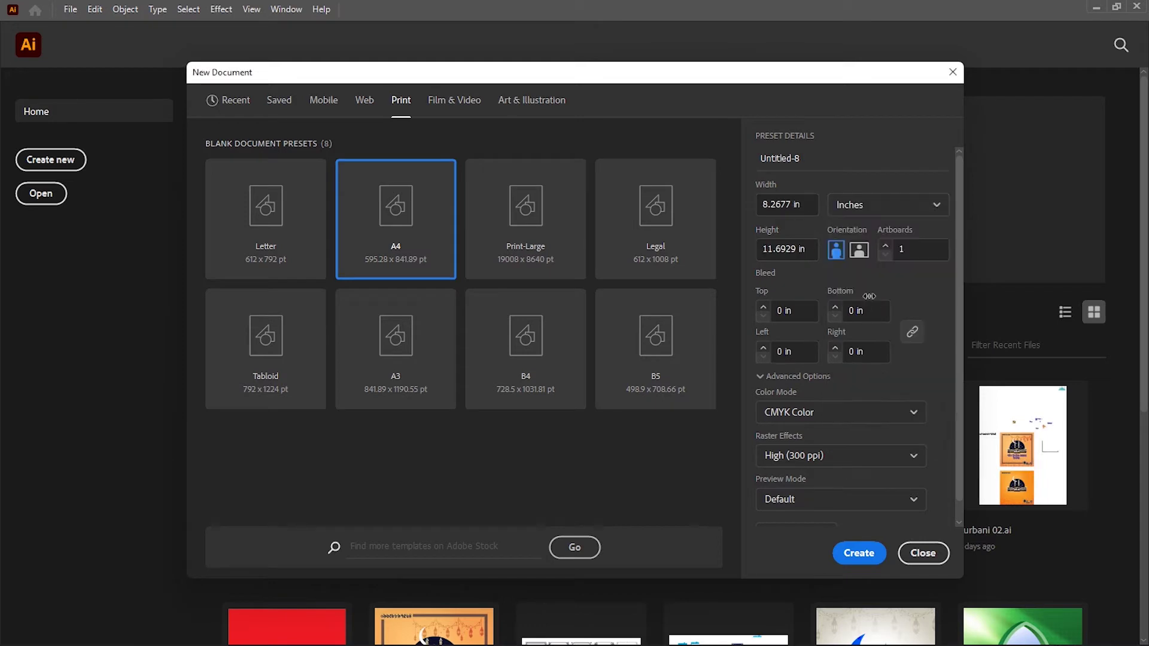
# Step: Name the new document "Class 02"
pyautogui.click(811, 158)
pyautogui.click(807, 157)
pyautogui.doubleClick(807, 157)
pyautogui.press('shift')
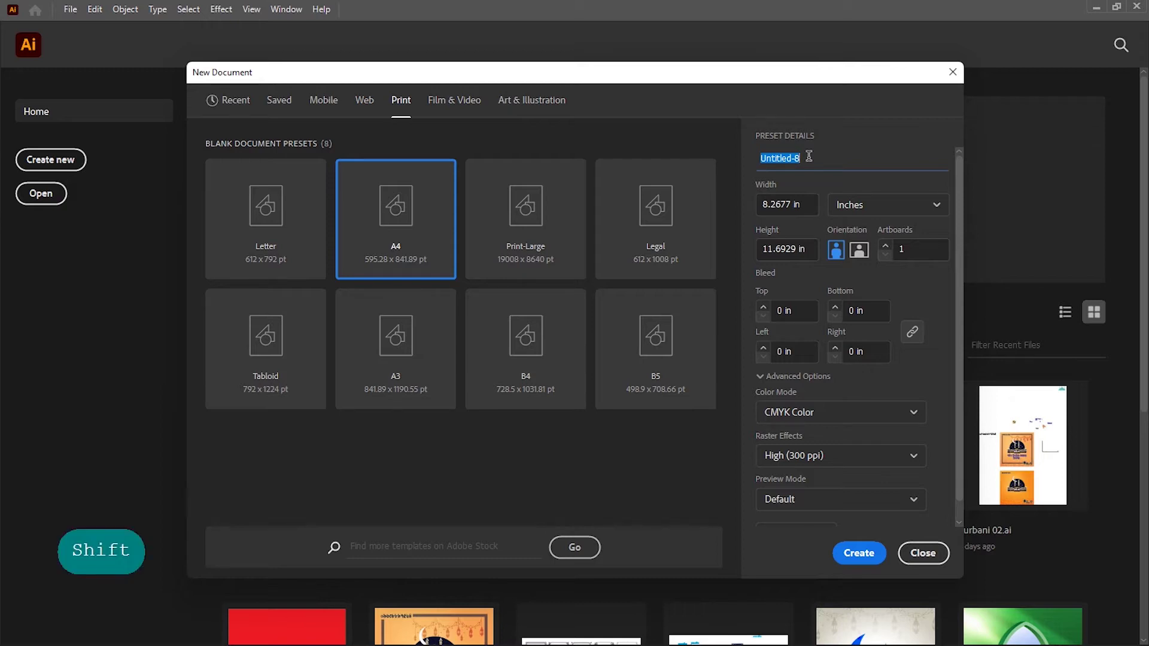
pyautogui.write('C')
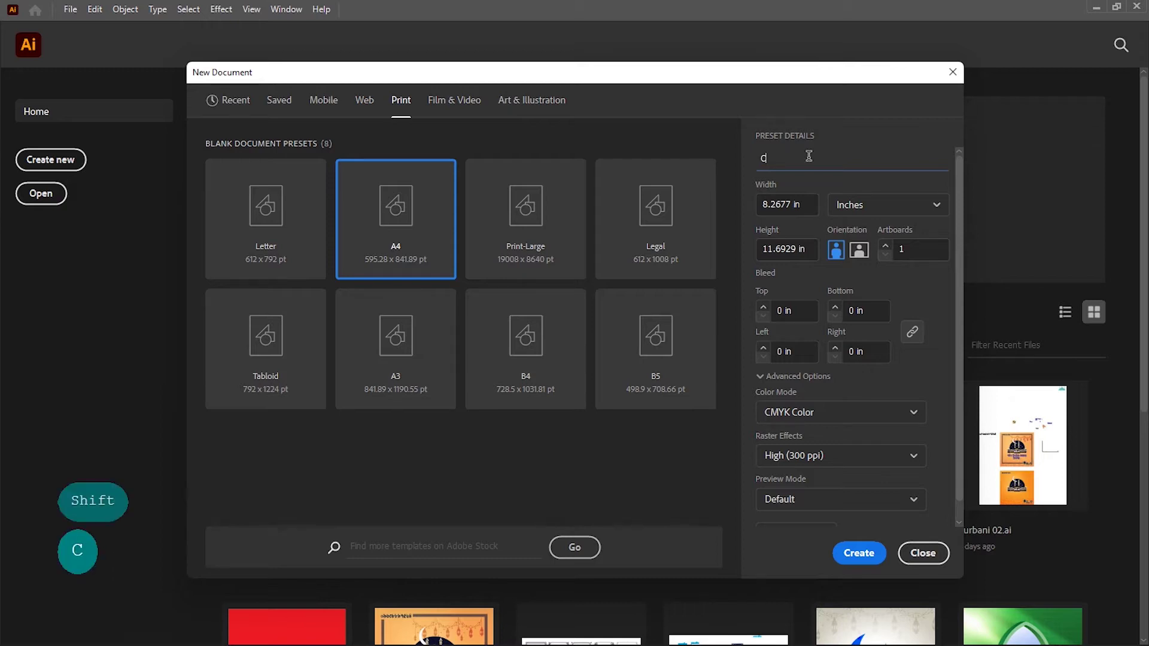
pyautogui.write('lass 02')
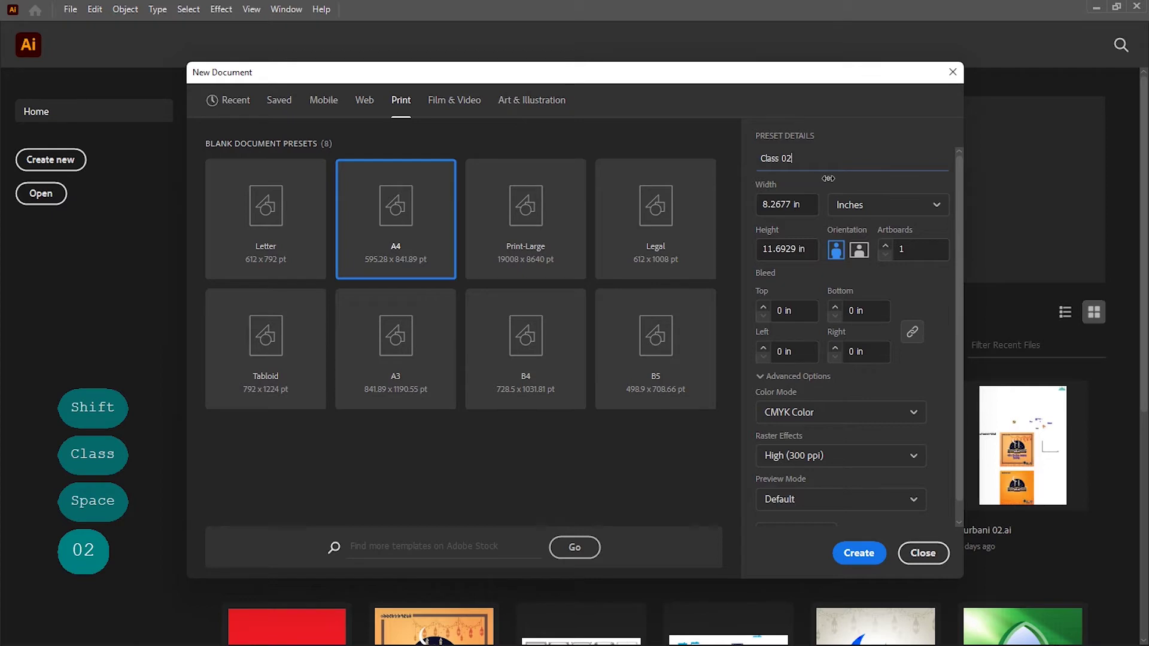
# Step: Set the A4 page to landscape orientation and create the document
pyautogui.click(884, 246)
pyautogui.click(868, 280)
pyautogui.click(858, 251)
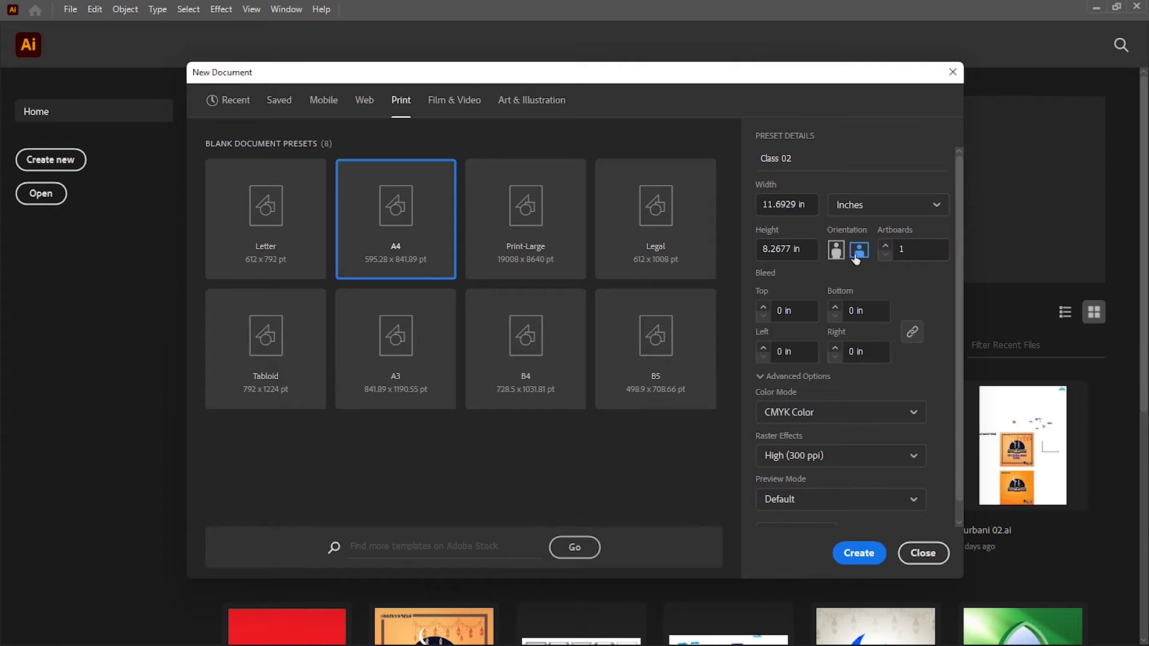
pyautogui.click(865, 557)
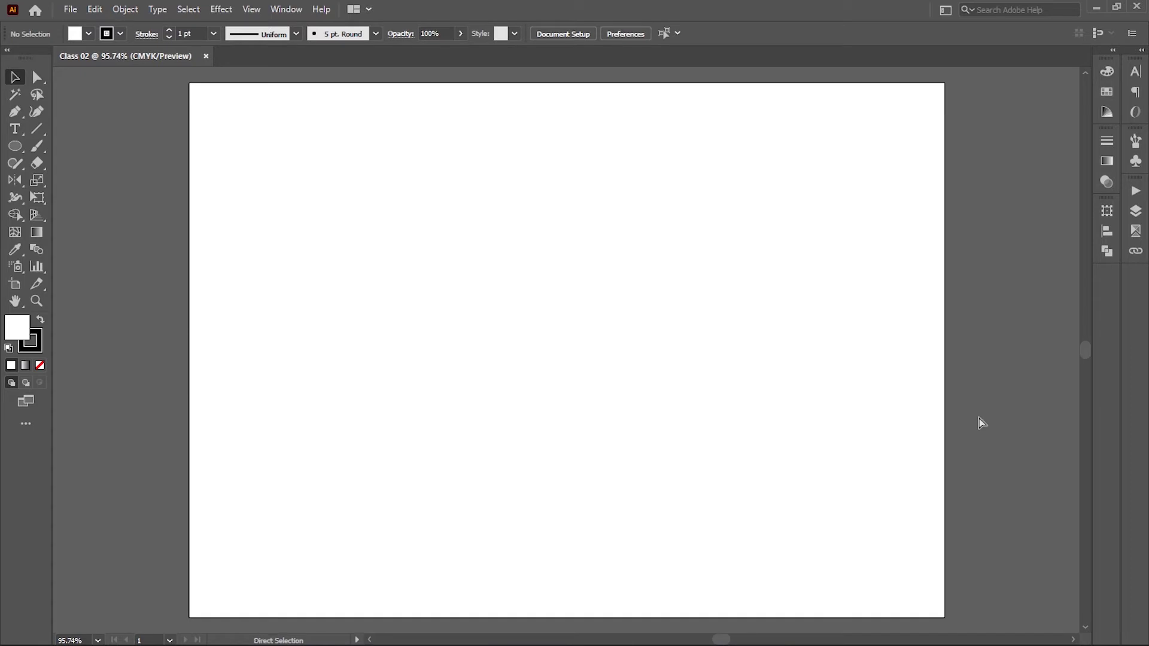
pyautogui.hotkey('ctrl', '1')
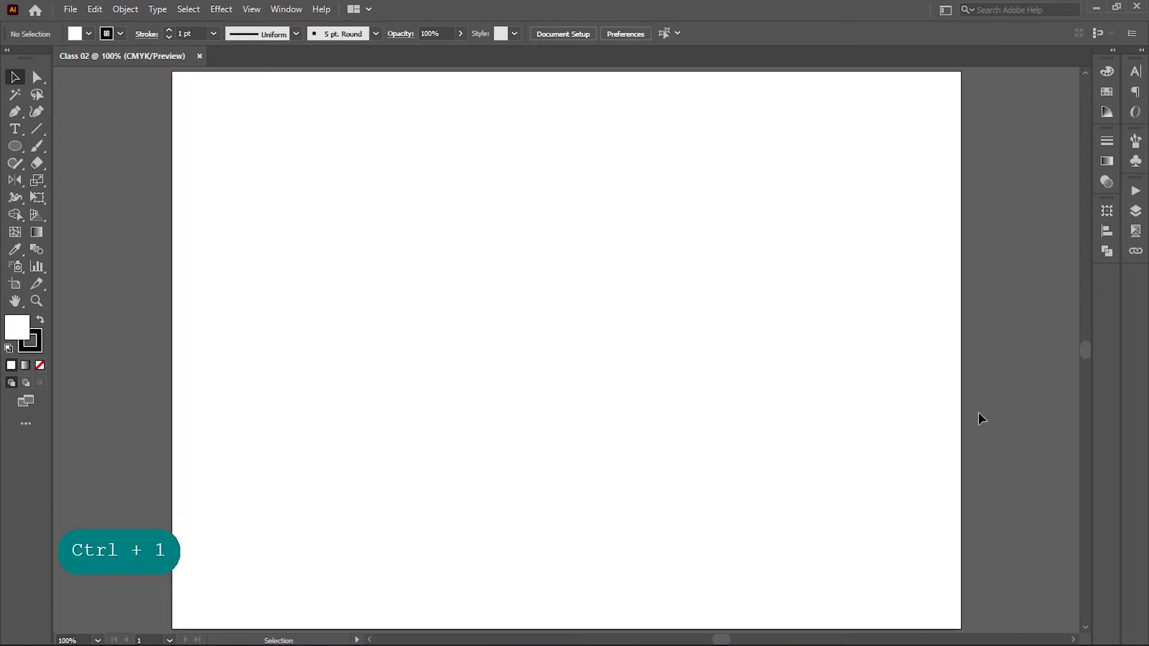
# Step: Close the Class 02 document and start another new A4 document in portrait orientation
pyautogui.click(199, 55)
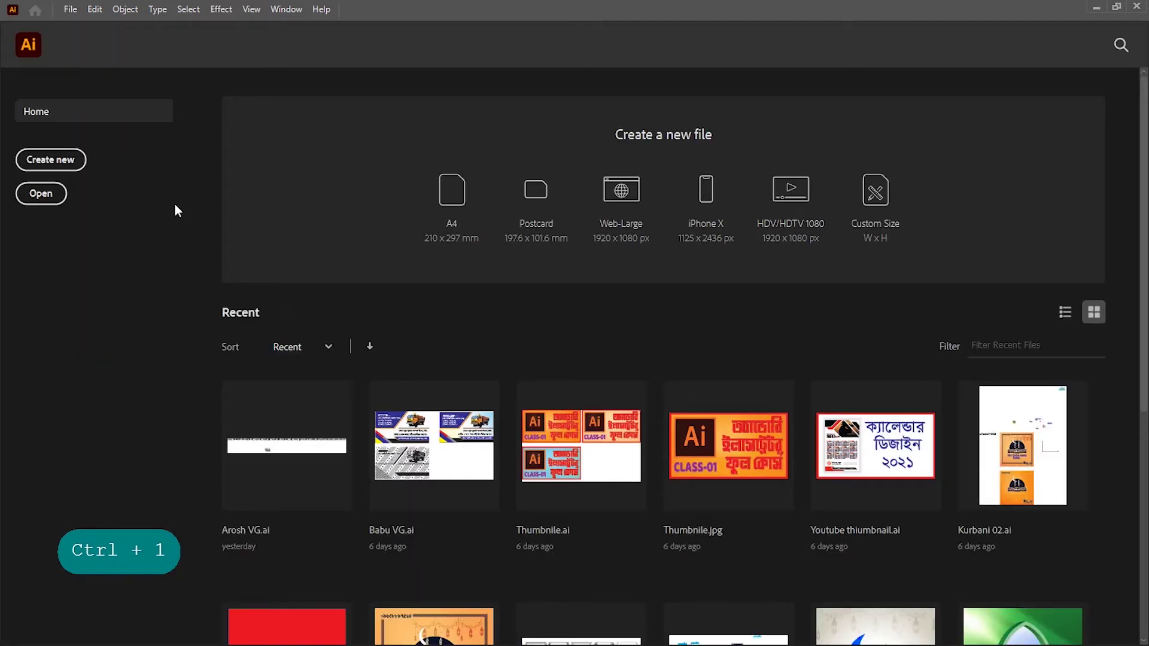
pyautogui.hotkey('ctrl', 'n')
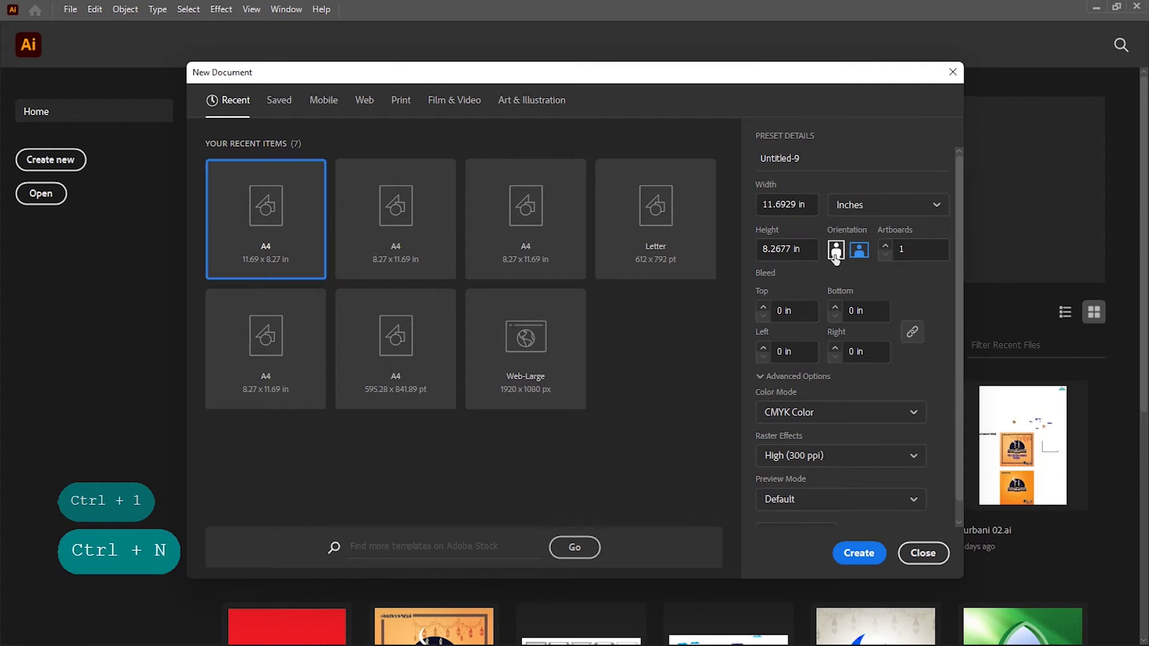
pyautogui.click(836, 250)
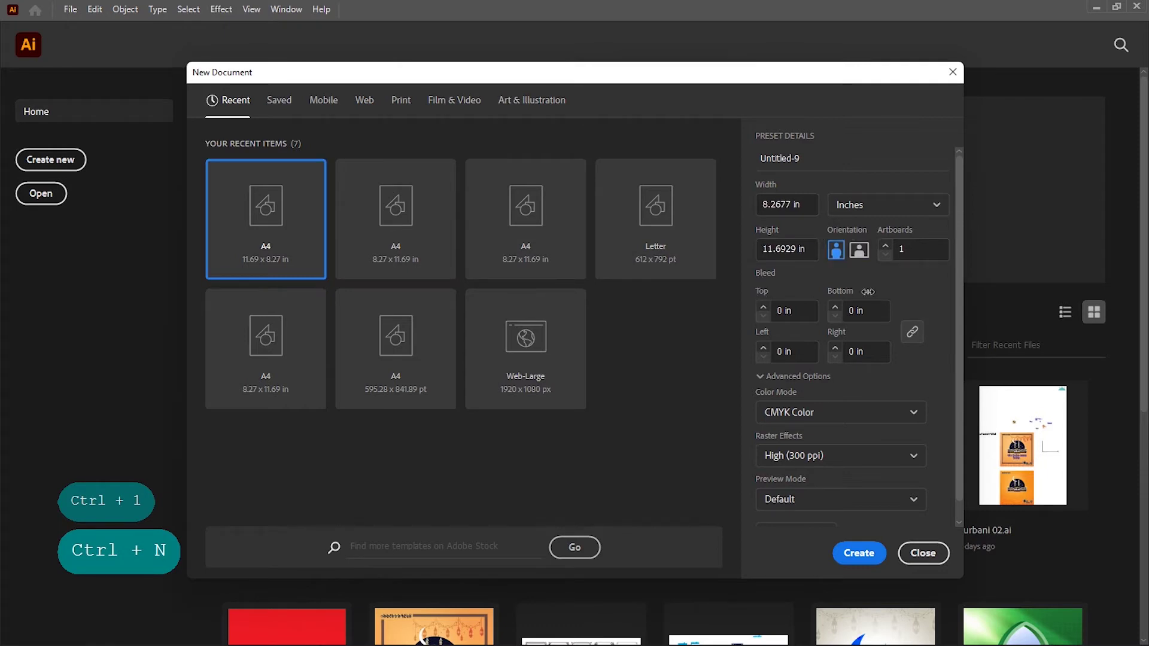
# Step: Examine the advanced options of the new document and the available color modes
pyautogui.scroll(-1, 892, 303)
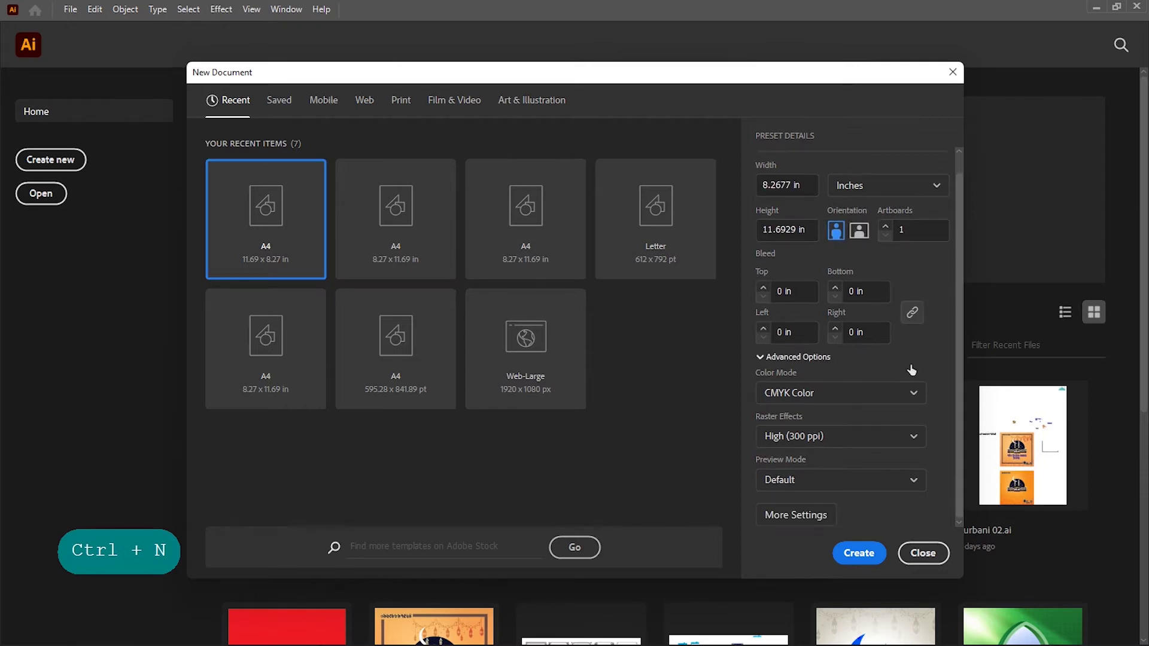
pyautogui.click(783, 359)
pyautogui.click(784, 373)
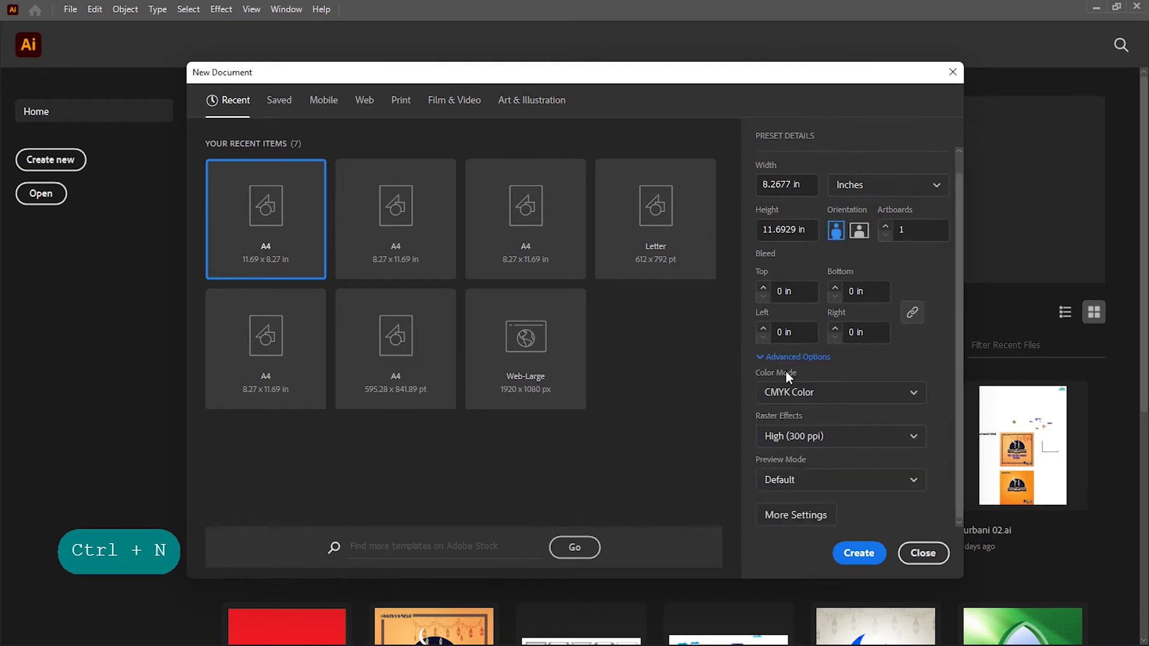
pyautogui.click(842, 392)
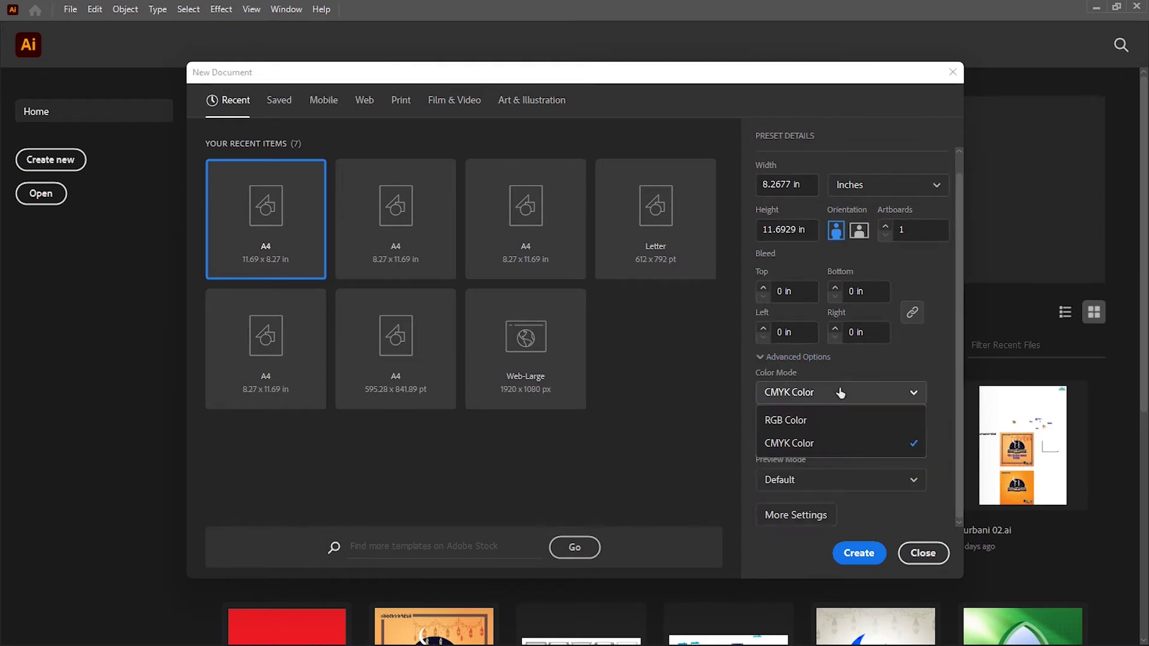
pyautogui.click(838, 394)
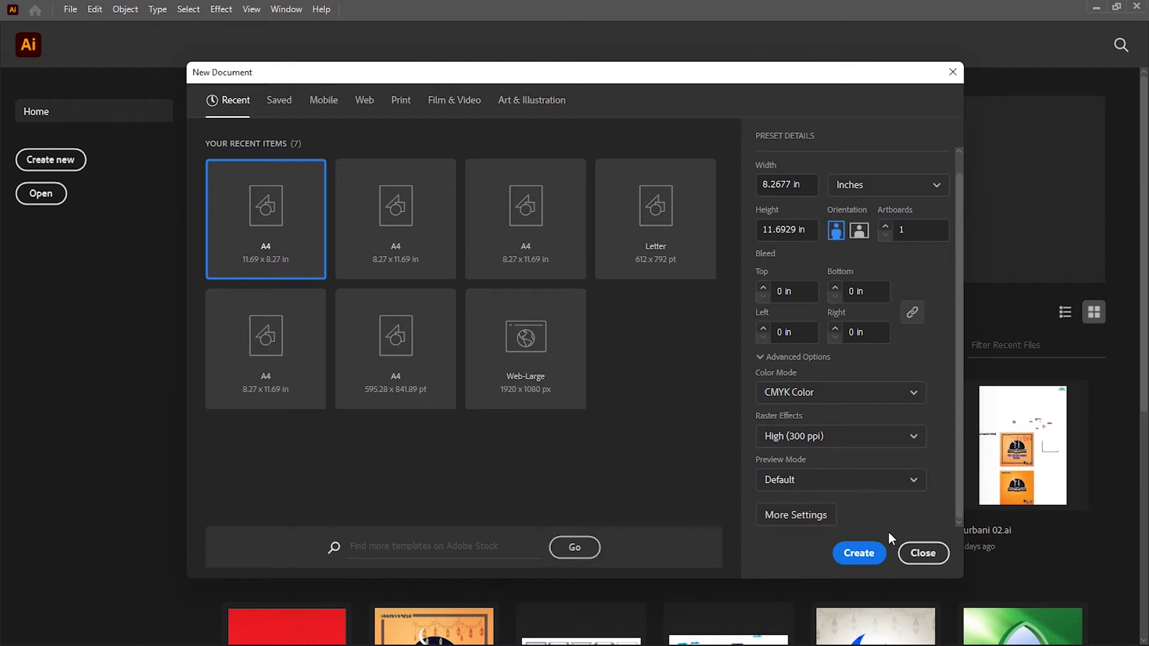
# Step: Open the additional settings of the new document and choose the Print profile
pyautogui.click(802, 513)
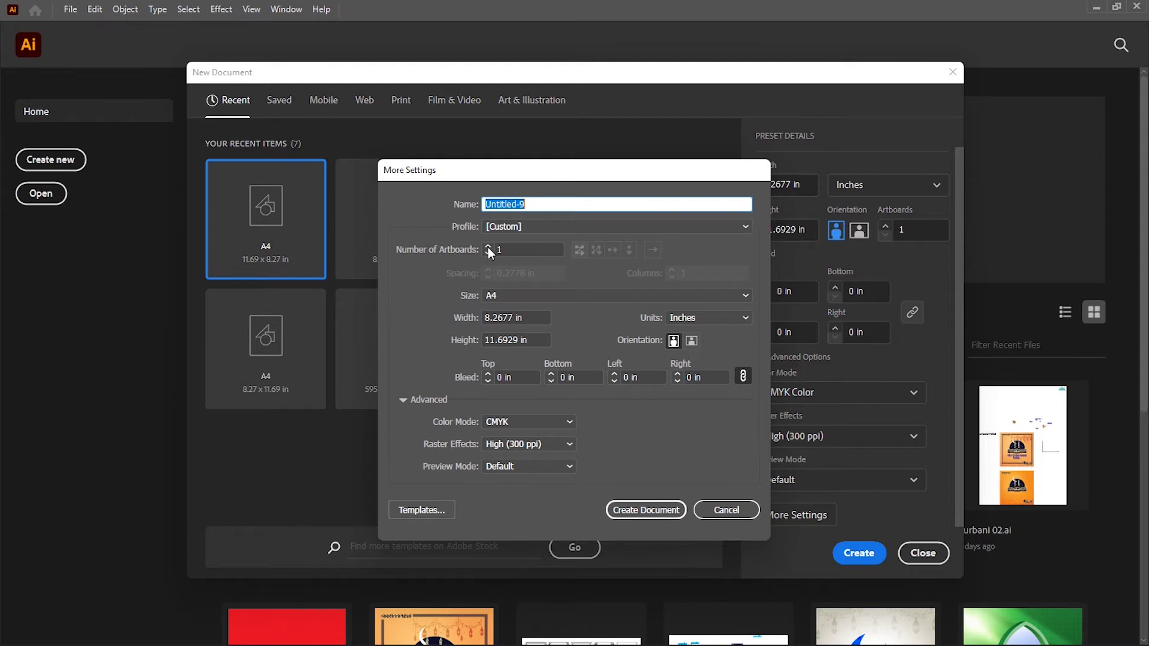
pyautogui.click(499, 202)
pyautogui.doubleClick(538, 203)
pyautogui.click(519, 229)
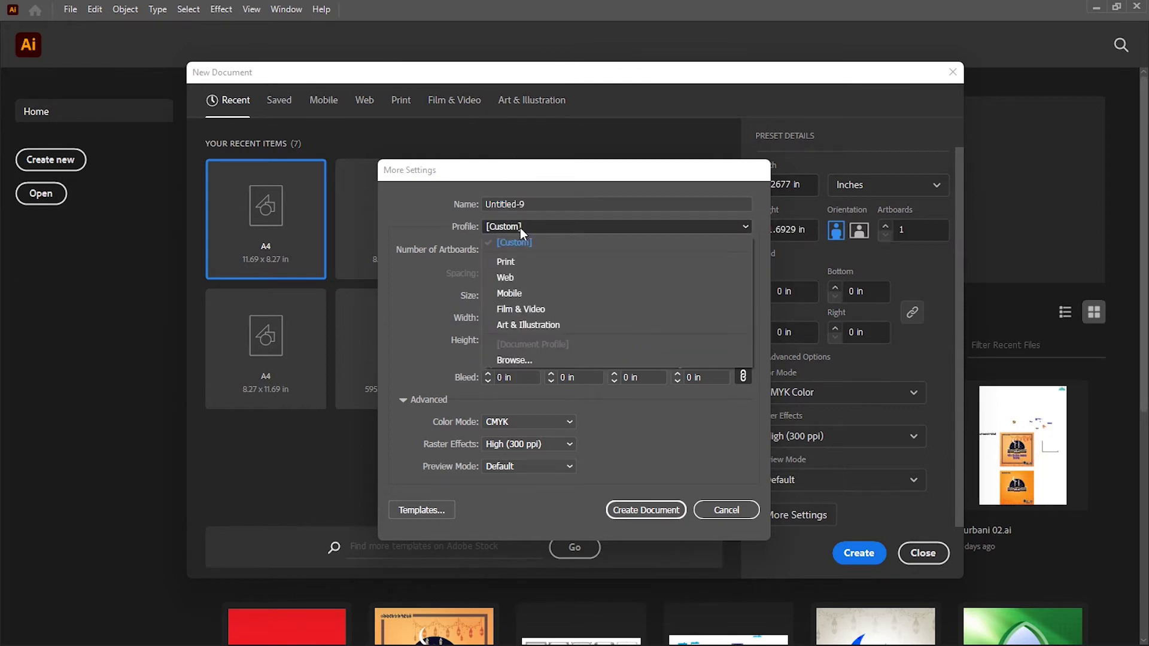
pyautogui.click(534, 263)
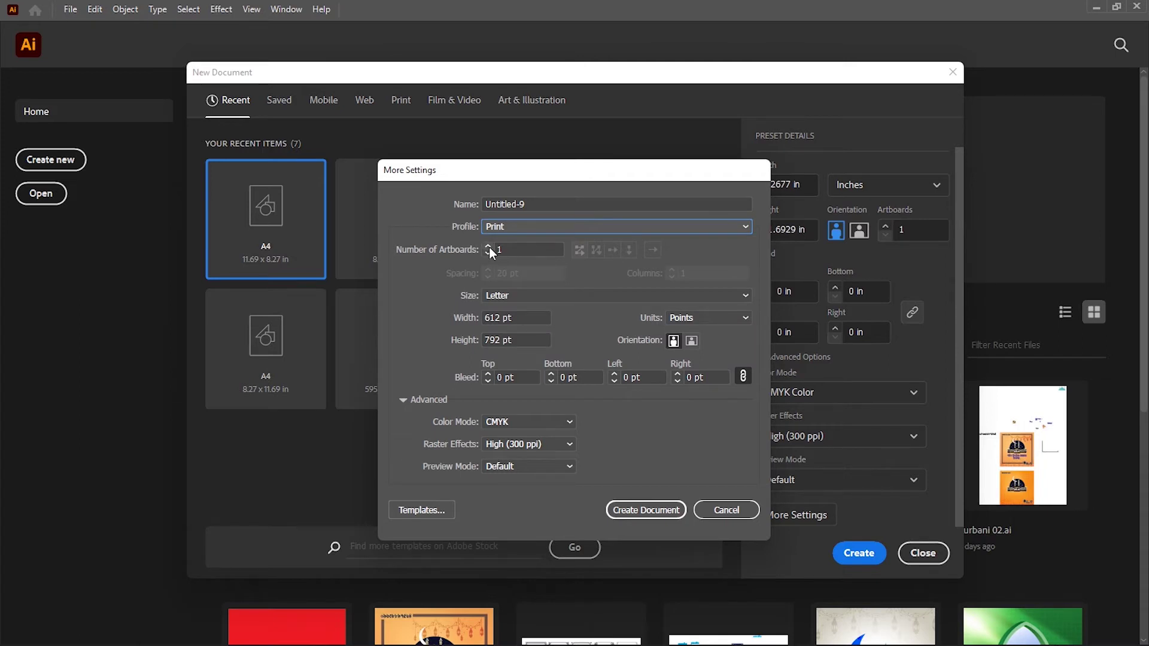
# Step: Set the document size to A4 and the units to Inches
pyautogui.click(530, 297)
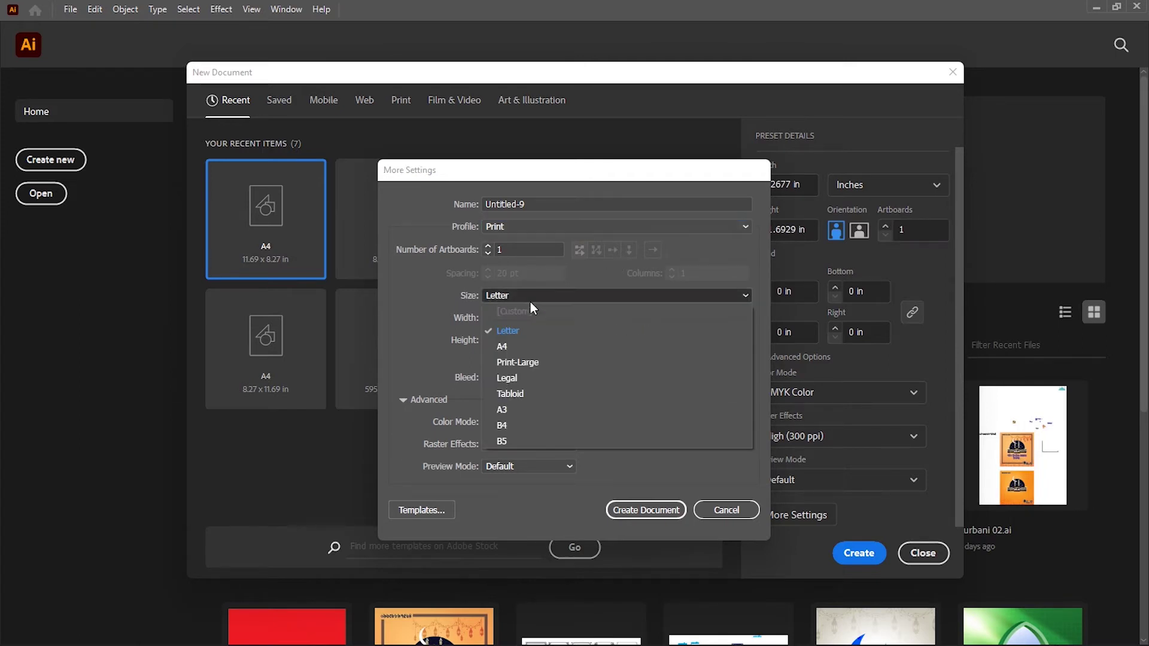
pyautogui.click(529, 347)
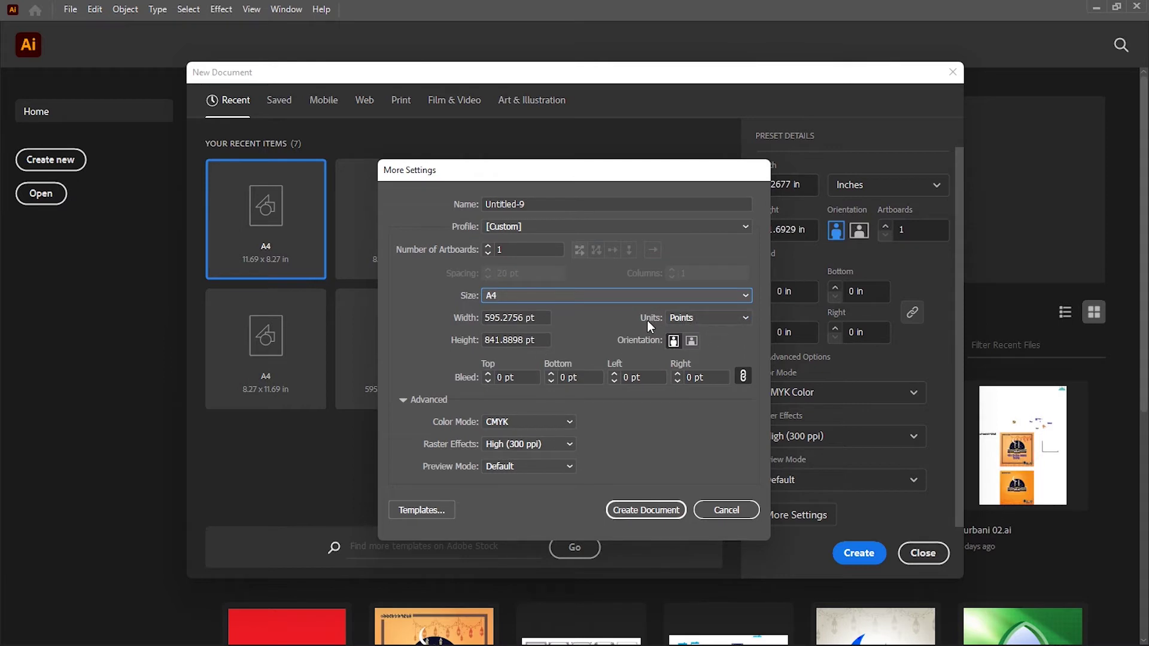
pyautogui.click(706, 320)
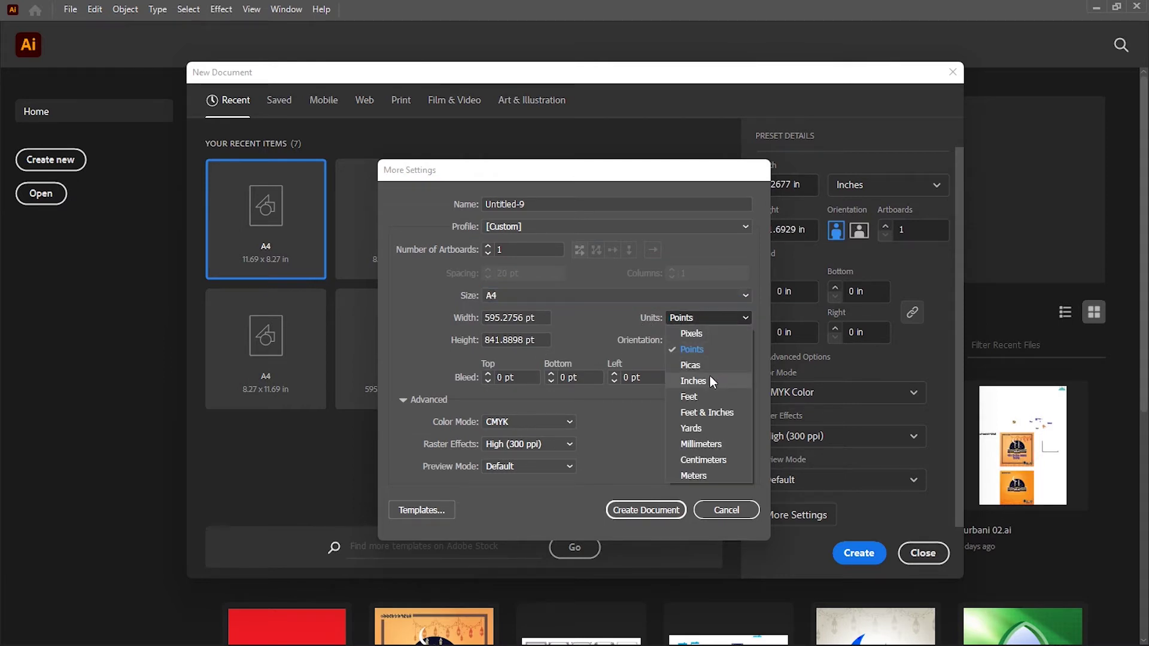
pyautogui.click(706, 380)
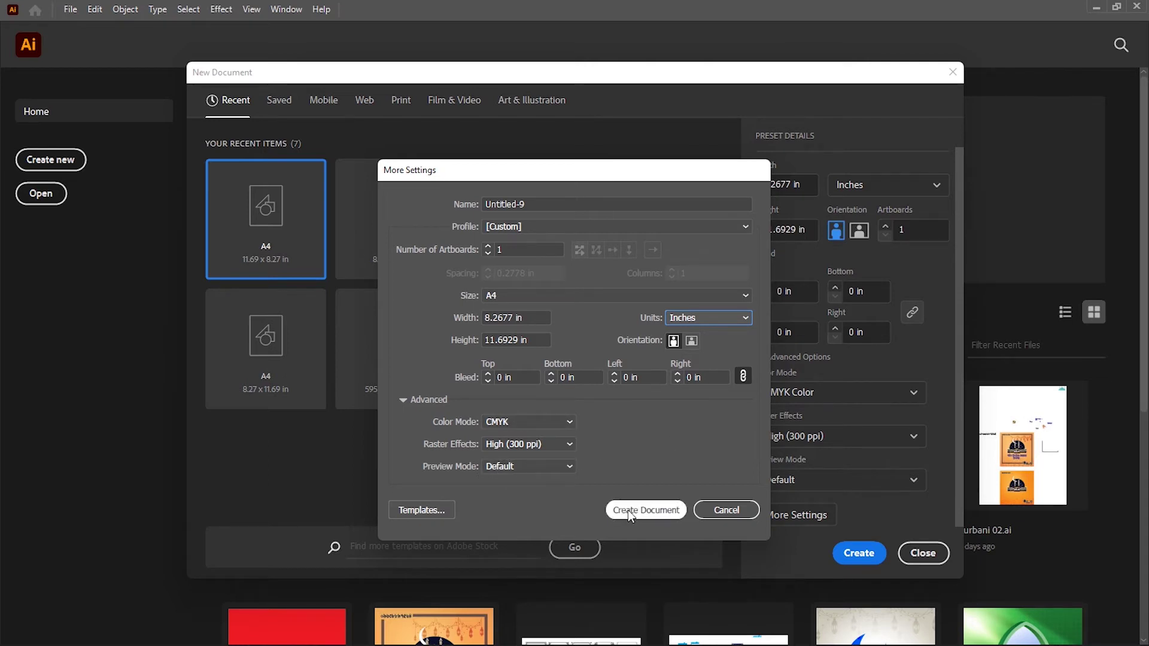
# Step: Name the document "Class 02" and create it
pyautogui.click(533, 204)
pyautogui.doubleClick(532, 204)
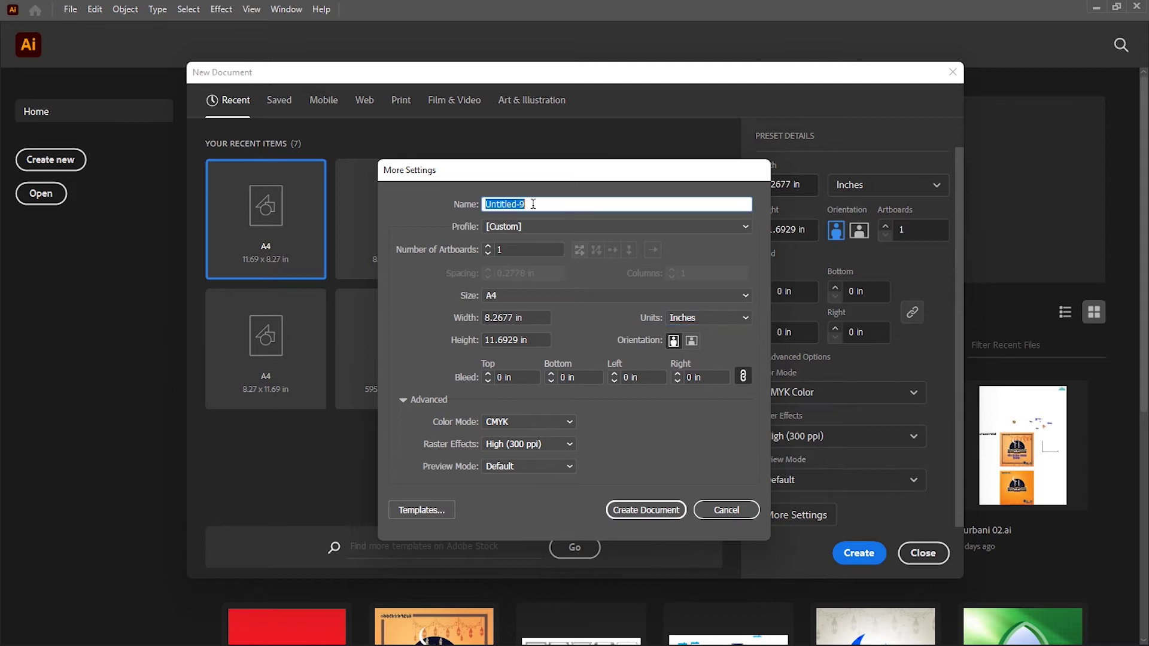
pyautogui.write('C')
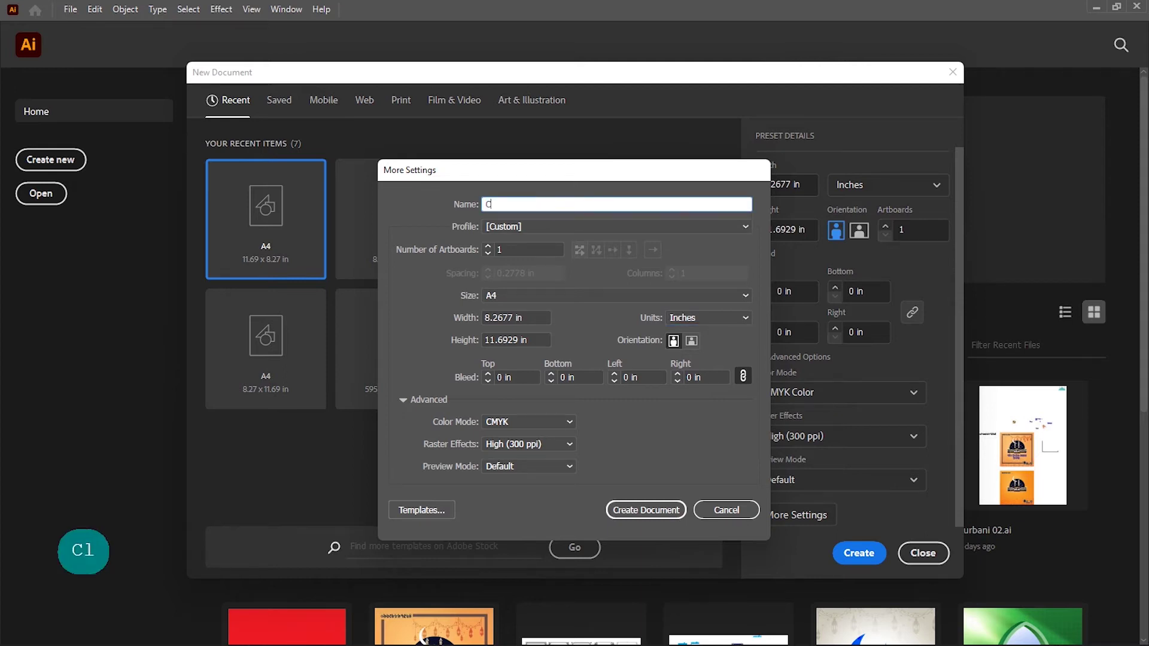
pyautogui.write('lass 02')
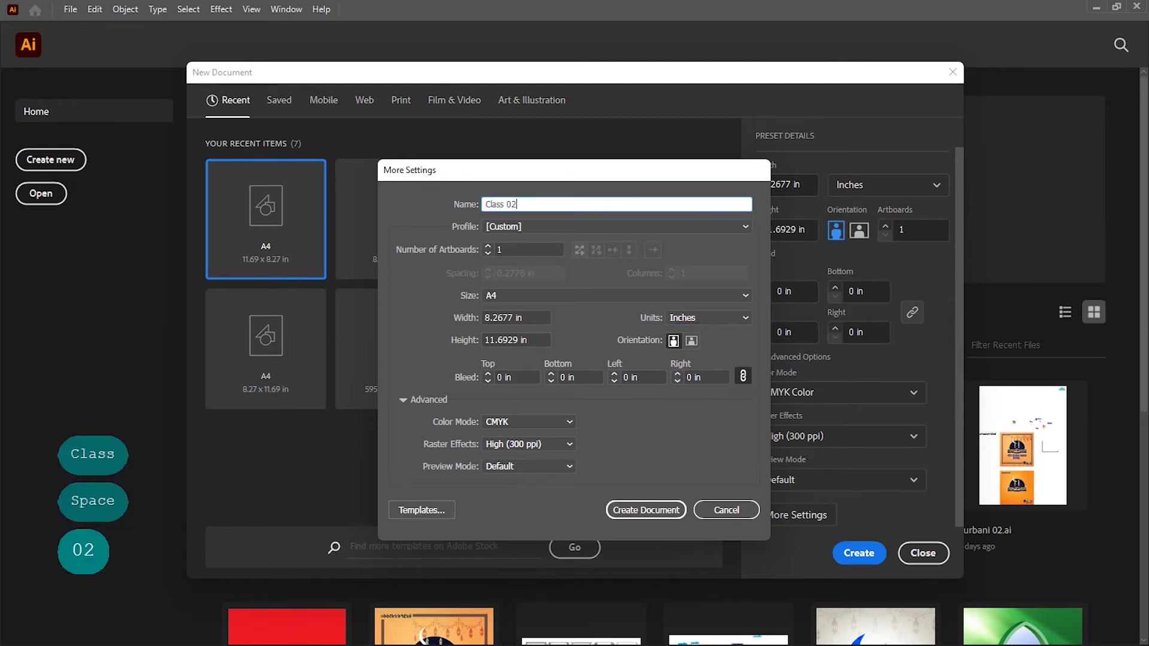
pyautogui.click(662, 511)
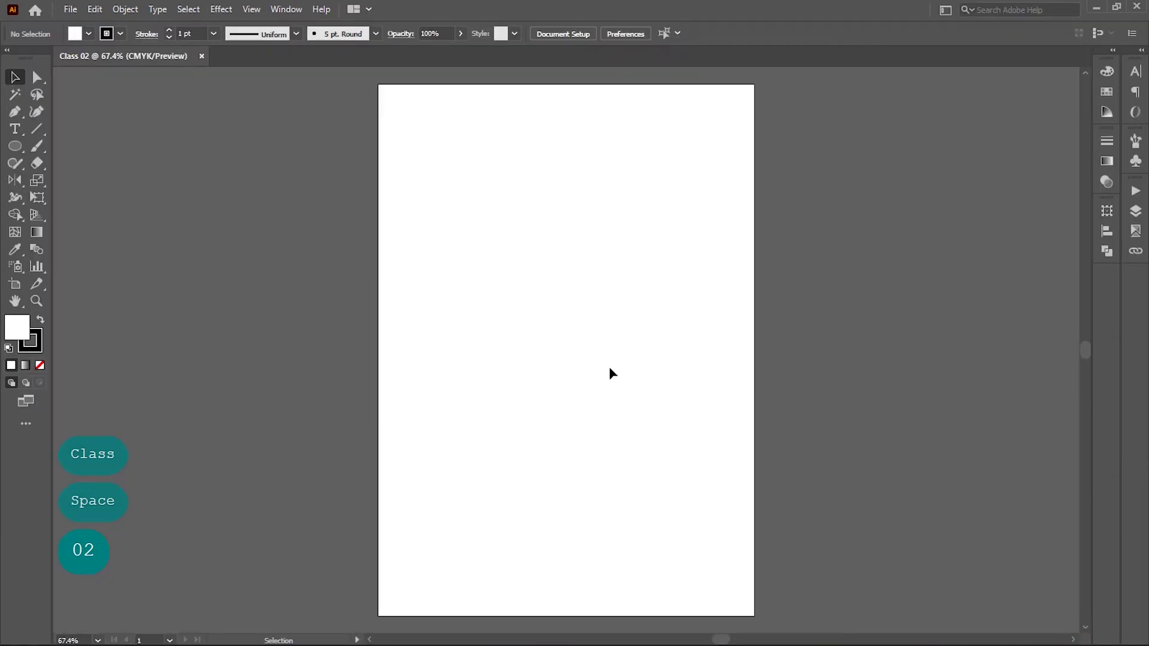
pyautogui.hotkey('ctrl', 'space')
pyautogui.moveTo(464, 237); pyautogui.dragTo(478, 330)
pyautogui.moveTo(821, 313); pyautogui.dragTo(787, 302)
pyautogui.press('space')
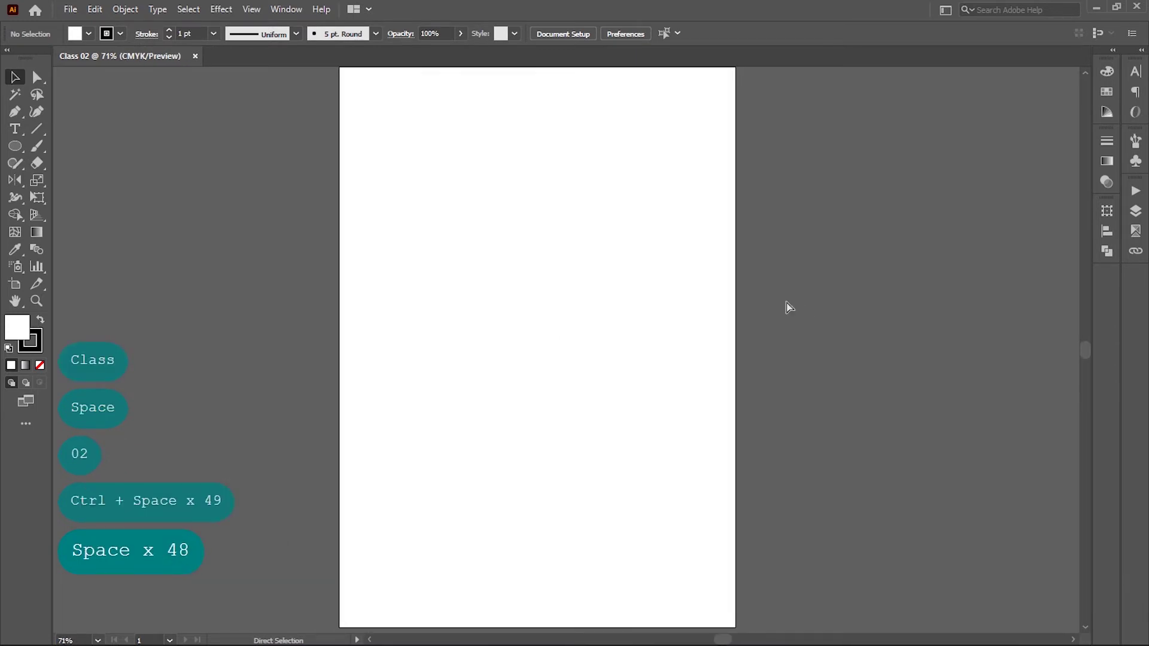
pyautogui.keyDown('ctrl'); pyautogui.keyDown('alt'); pyautogui.click(787, 303); pyautogui.keyUp('alt'); pyautogui.keyUp('ctrl')
pyautogui.hotkey('ctrl', '1')
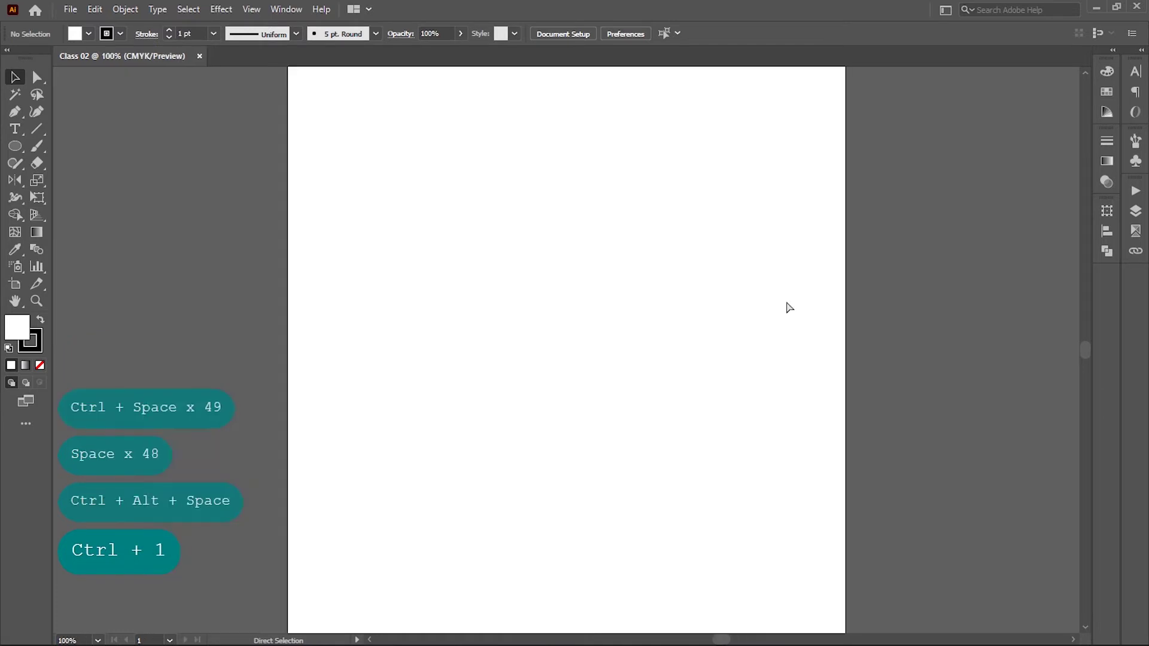
pyautogui.hotkey('ctrl', '-')
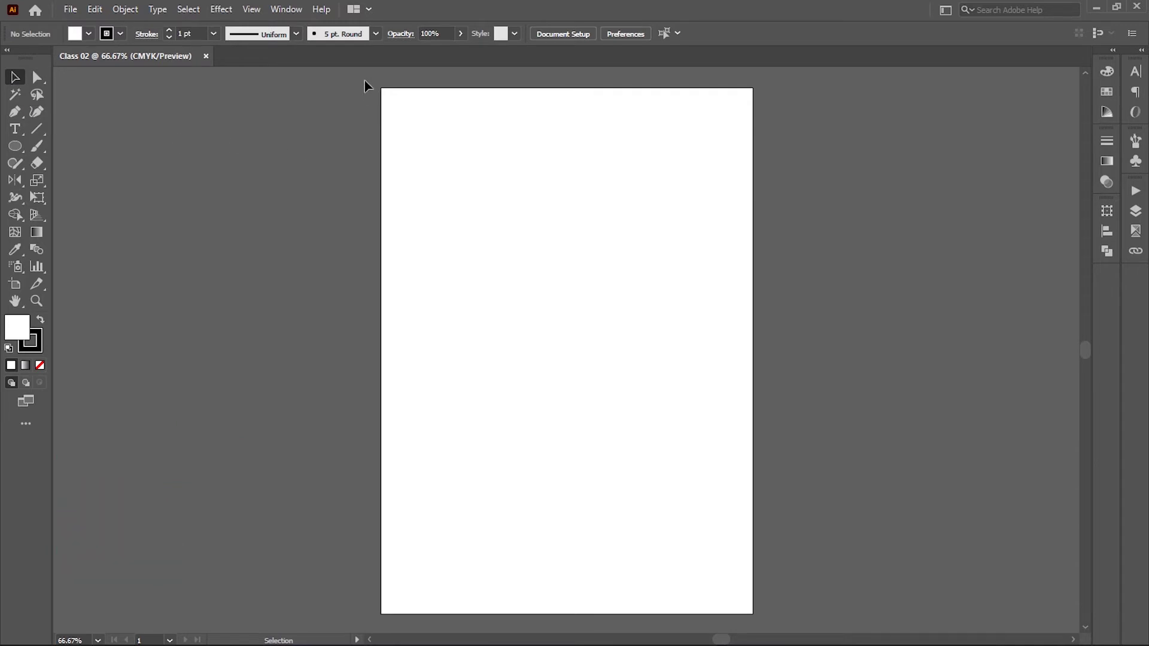
pyautogui.moveTo(365, 80); pyautogui.dragTo(693, 286)
# Step: Draw a square in the upper half of the page with the Rectangle tool and switch to the Selection tool
pyautogui.click(15, 146)
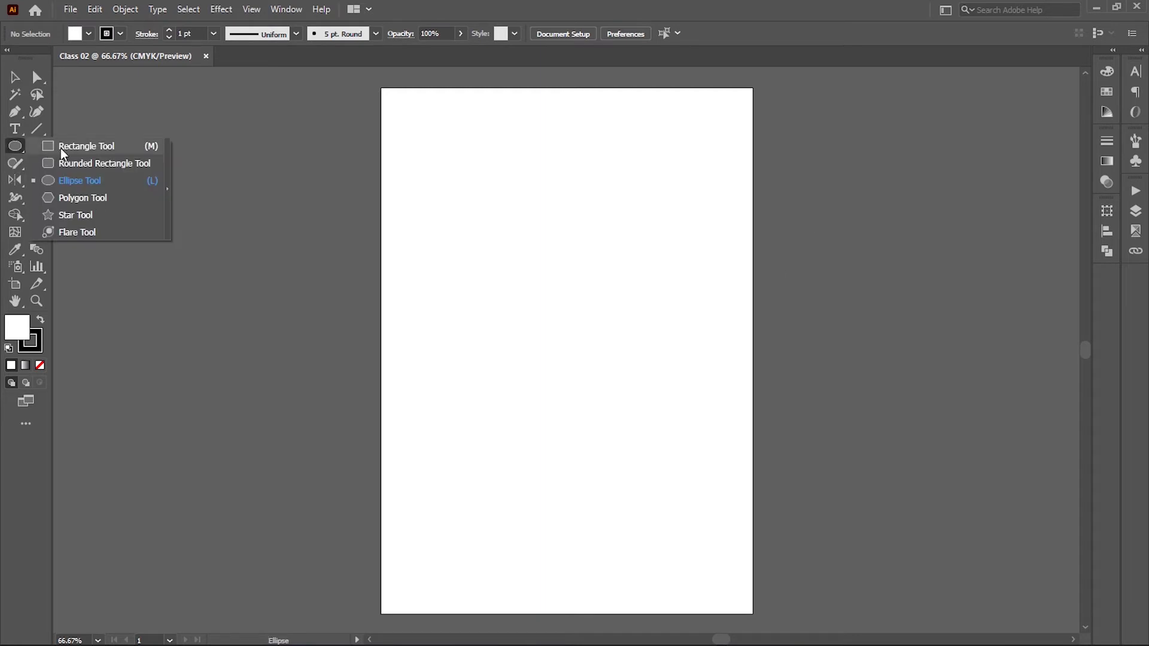
pyautogui.click(64, 154)
pyautogui.moveTo(538, 238); pyautogui.dragTo(635, 334)
pyautogui.click(15, 77)
# Step: Fill the square with red using C 0, M 100, Y 100 and K 0 %
pyautogui.click(1107, 72)
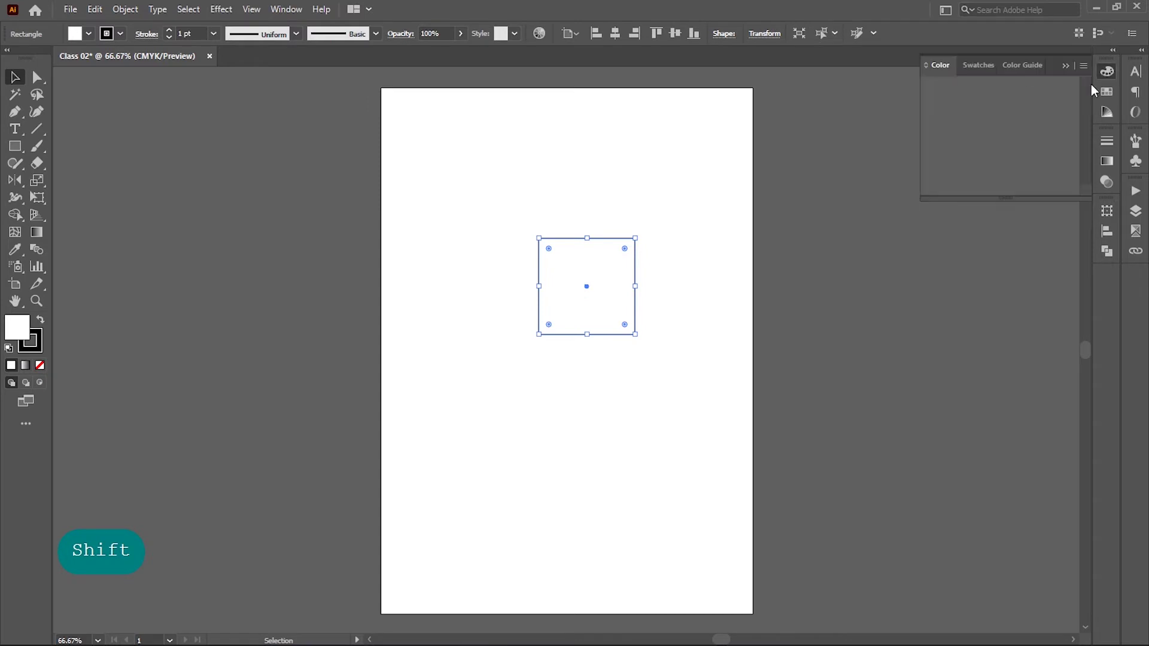
pyautogui.moveTo(1009, 106); pyautogui.dragTo(1044, 107)
pyautogui.click(1044, 127)
pyautogui.click(870, 251)
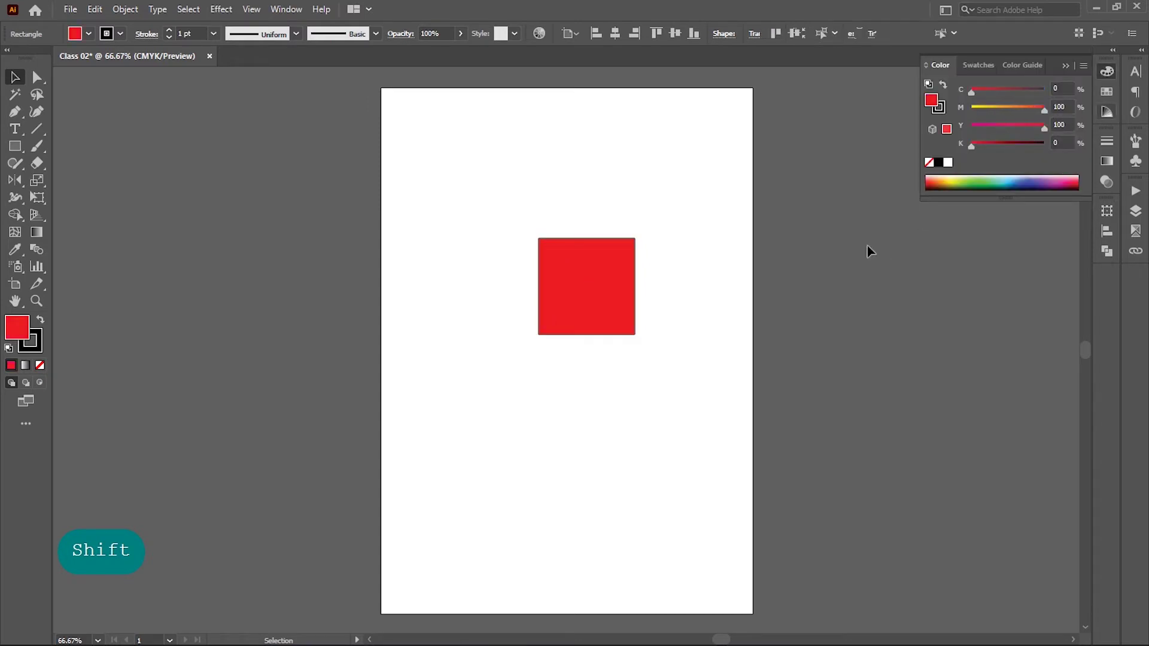
pyautogui.click(1065, 66)
# Step: Move the red square further up the page and remove its stroke
pyautogui.moveTo(567, 254)
pyautogui.mouseDown()
pyautogui.moveTo(529, 206)
pyautogui.moveTo(529, 235)
pyautogui.moveTo(545, 225)
pyautogui.mouseUp()
pyautogui.click(611, 291)
pyautogui.click(38, 343)
pyautogui.click(39, 365)
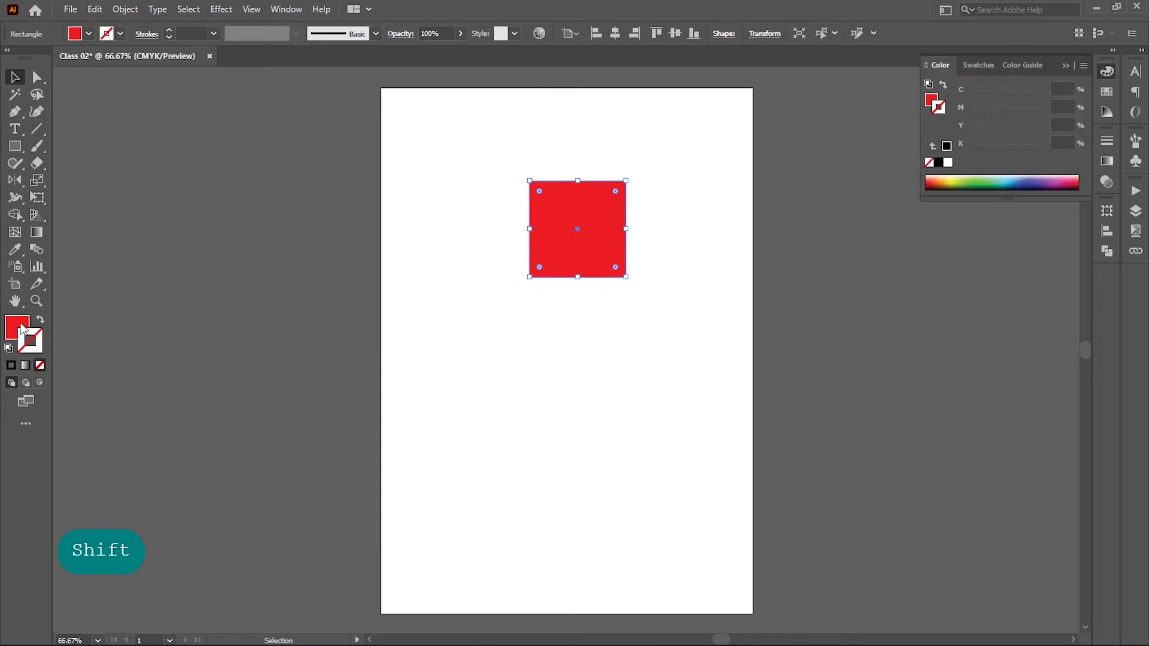
pyautogui.click(838, 251)
pyautogui.click(1066, 66)
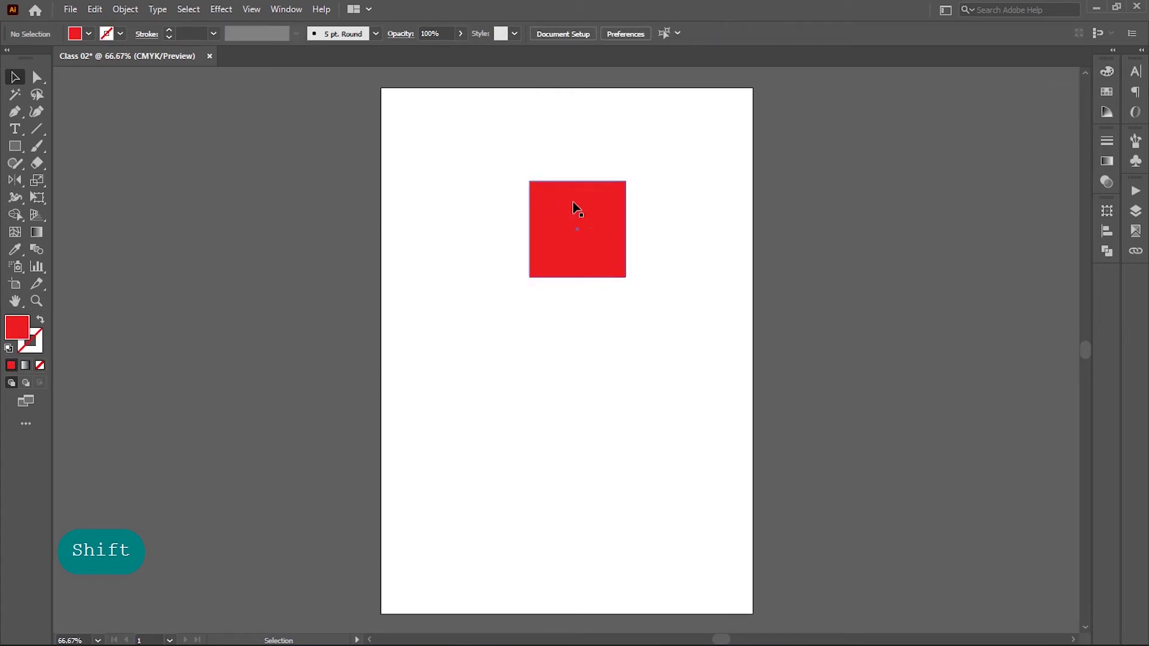
# Step: Move the square slightly up and to the left, and leave it selected with the Selection tool
pyautogui.moveTo(573, 202); pyautogui.dragTo(550, 188)
pyautogui.click(725, 256)
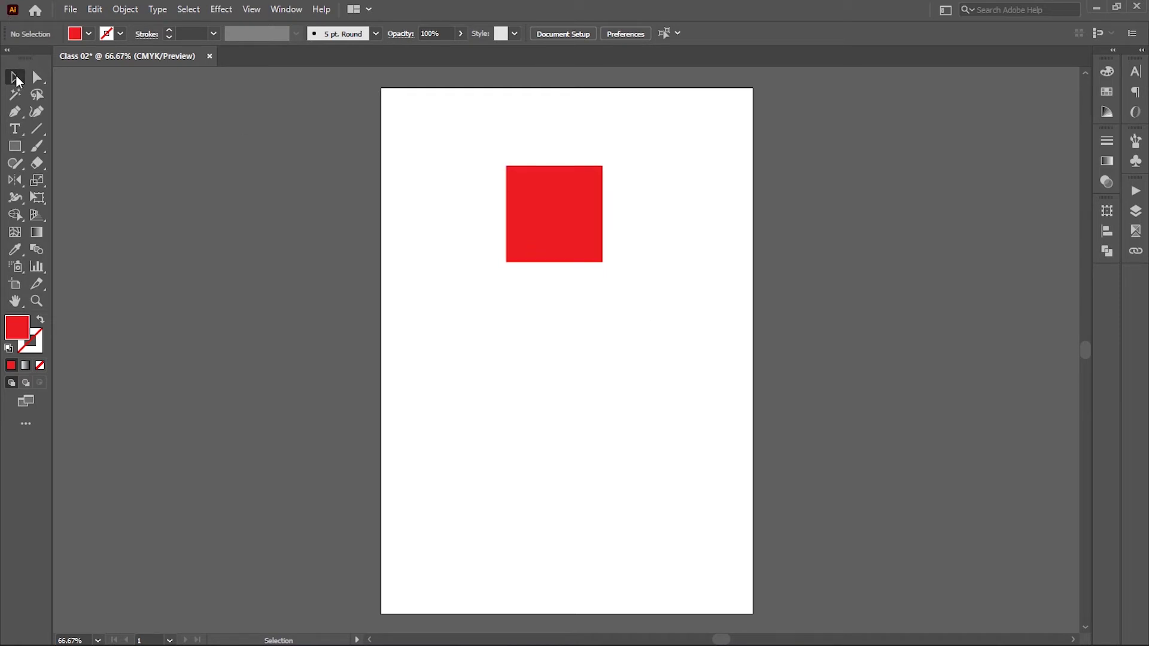
pyautogui.click(570, 207)
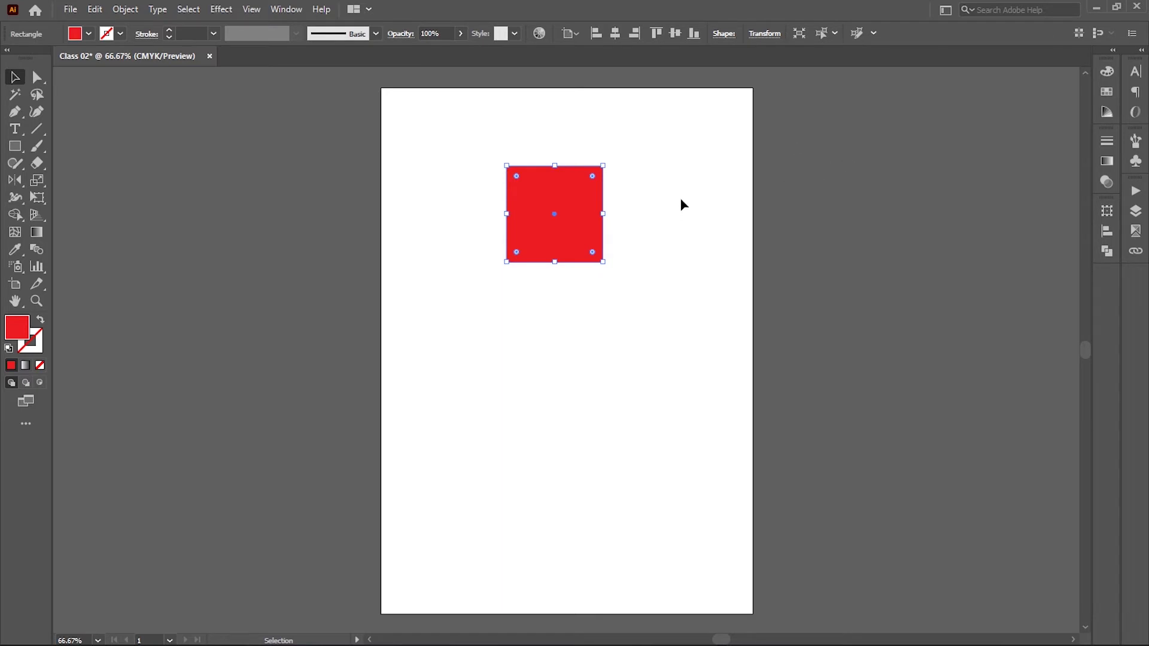
pyautogui.click(647, 236)
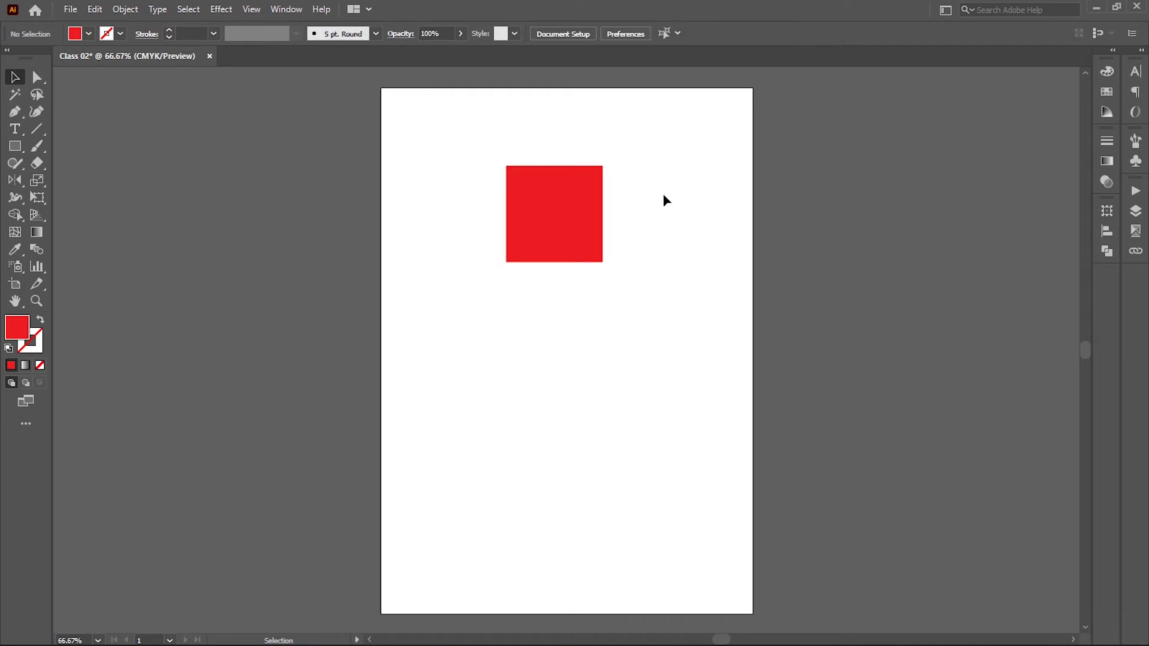
pyautogui.click(581, 234)
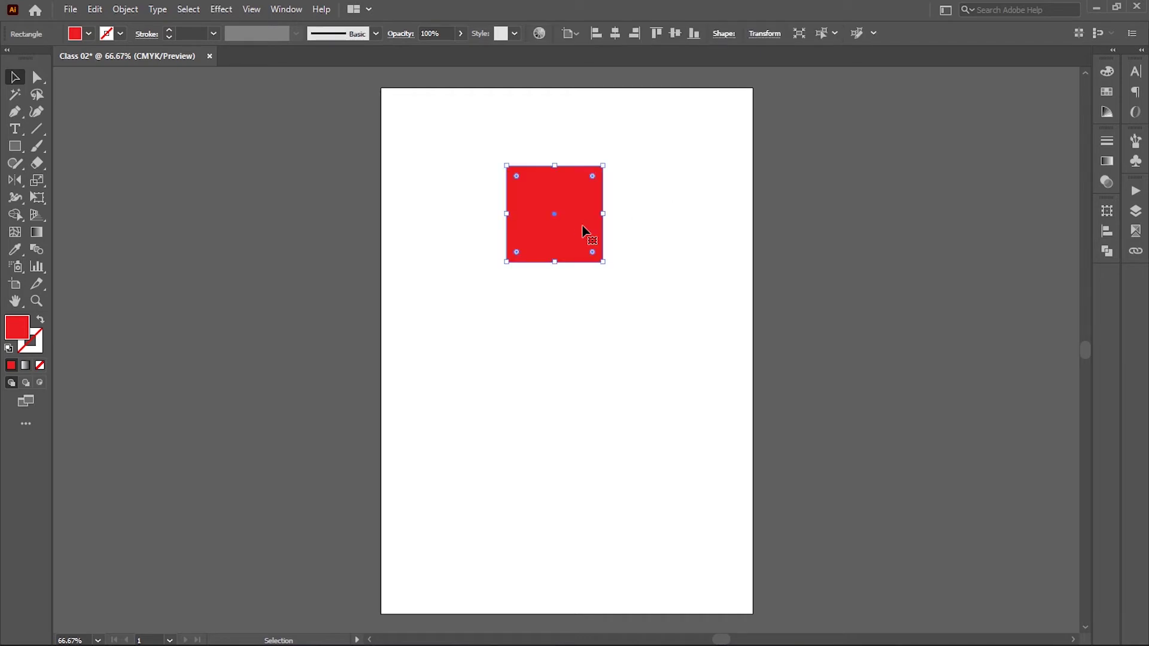
# Step: Examine the selected square's bounding box and handles up close
pyautogui.hotkey('ctrl', 'space')
pyautogui.moveTo(496, 153); pyautogui.dragTo(651, 292)
pyautogui.press('space')
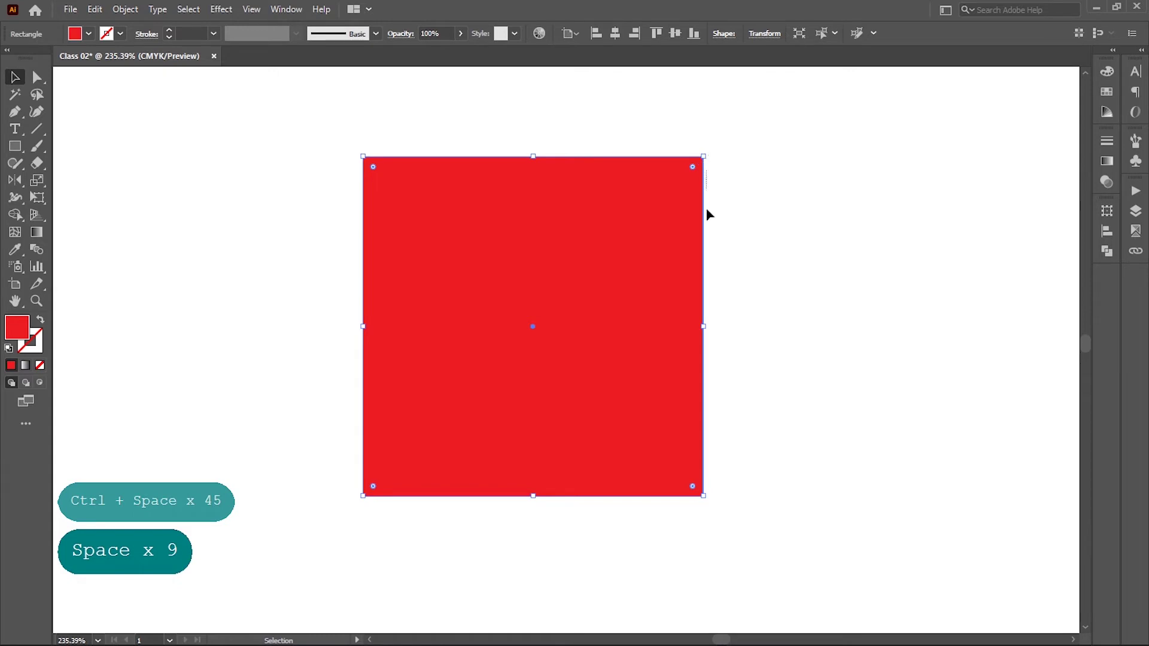
pyautogui.click(707, 270)
pyautogui.click(694, 241)
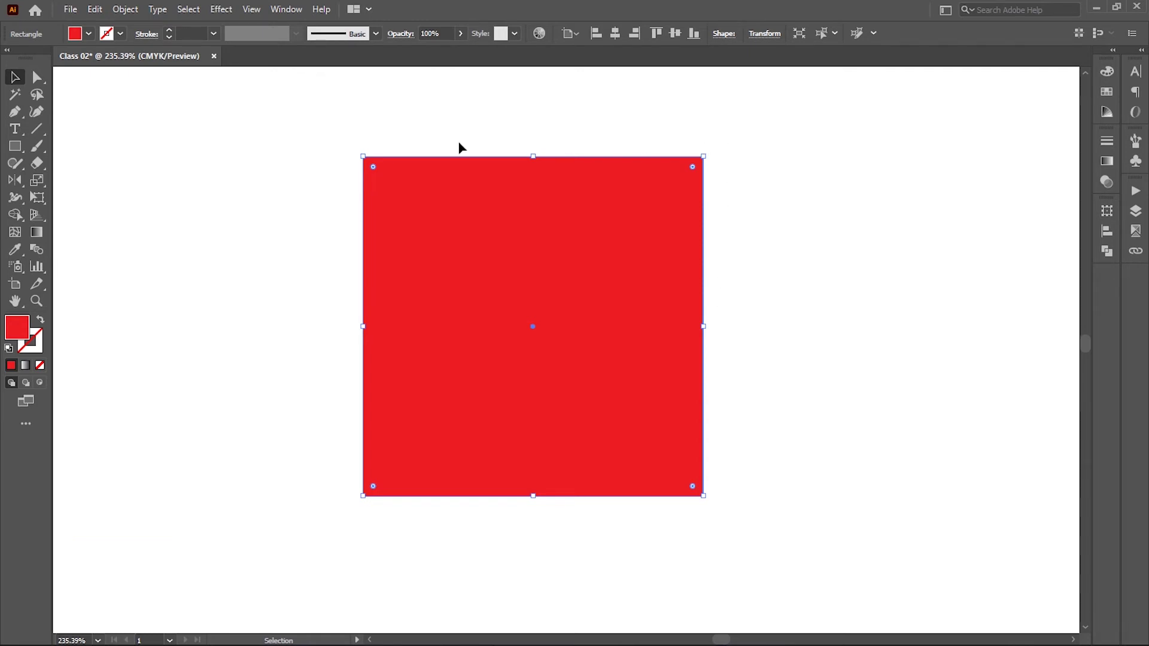
pyautogui.hotkey('ctrl', 'space')
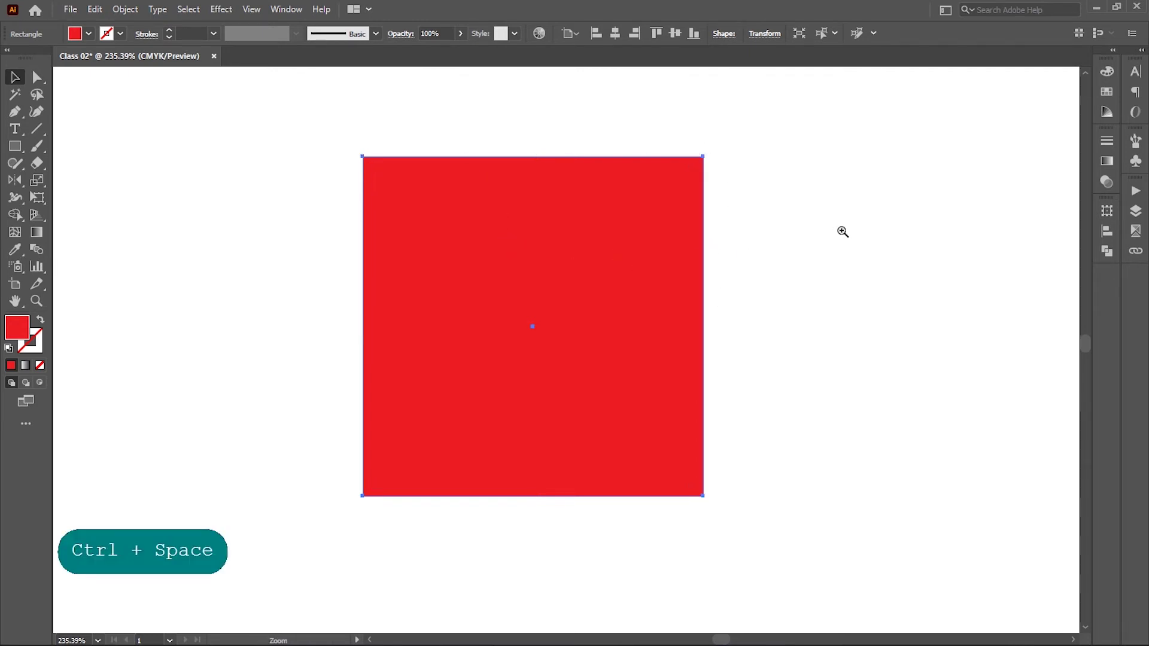
pyautogui.moveTo(840, 231); pyautogui.dragTo(731, 198)
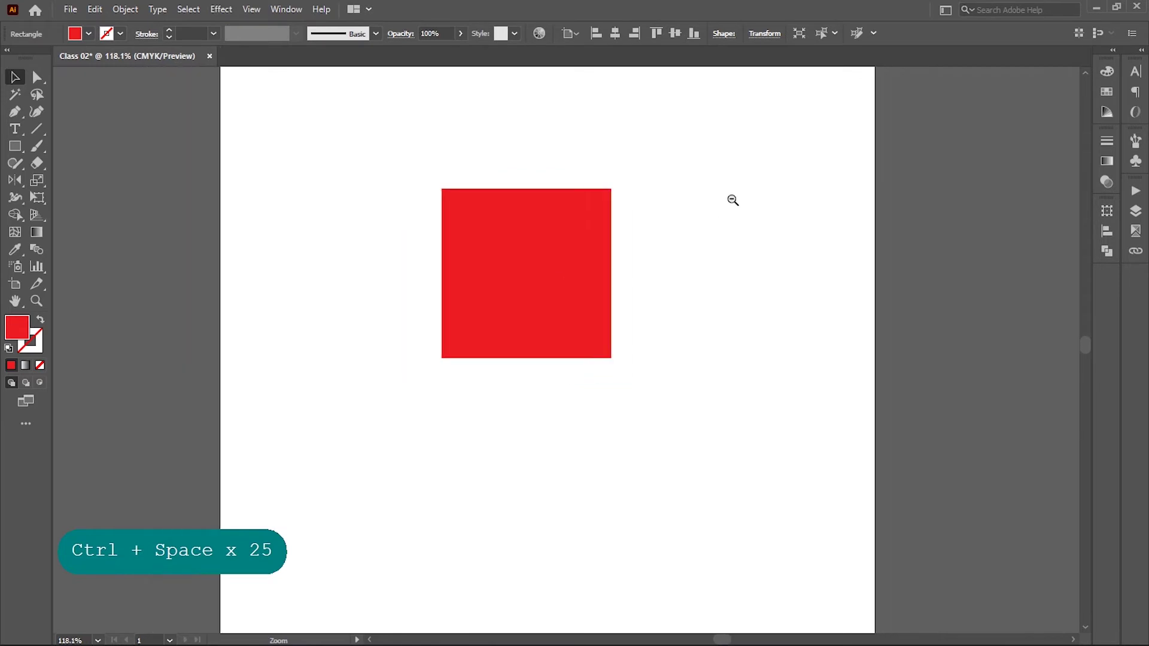
pyautogui.keyDown('ctrl'); pyautogui.click(556, 222); pyautogui.keyUp('ctrl')
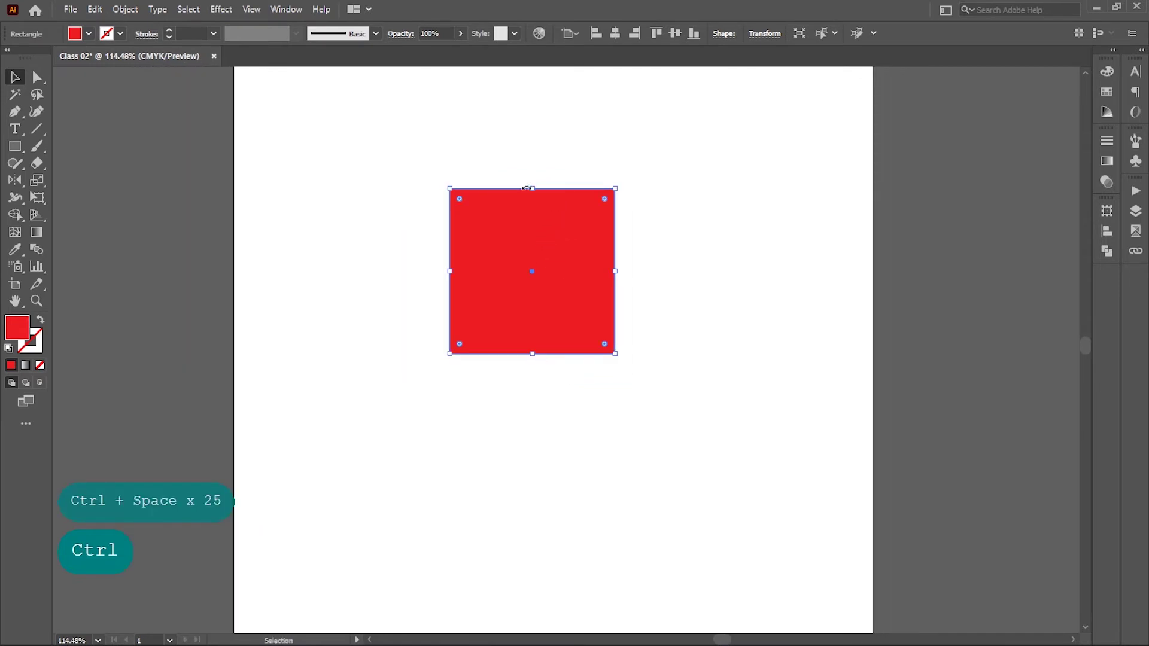
# Step: Try stretching the square upward from its upper edge and wider from its right edge
pyautogui.moveTo(532, 190); pyautogui.dragTo(532, 164)
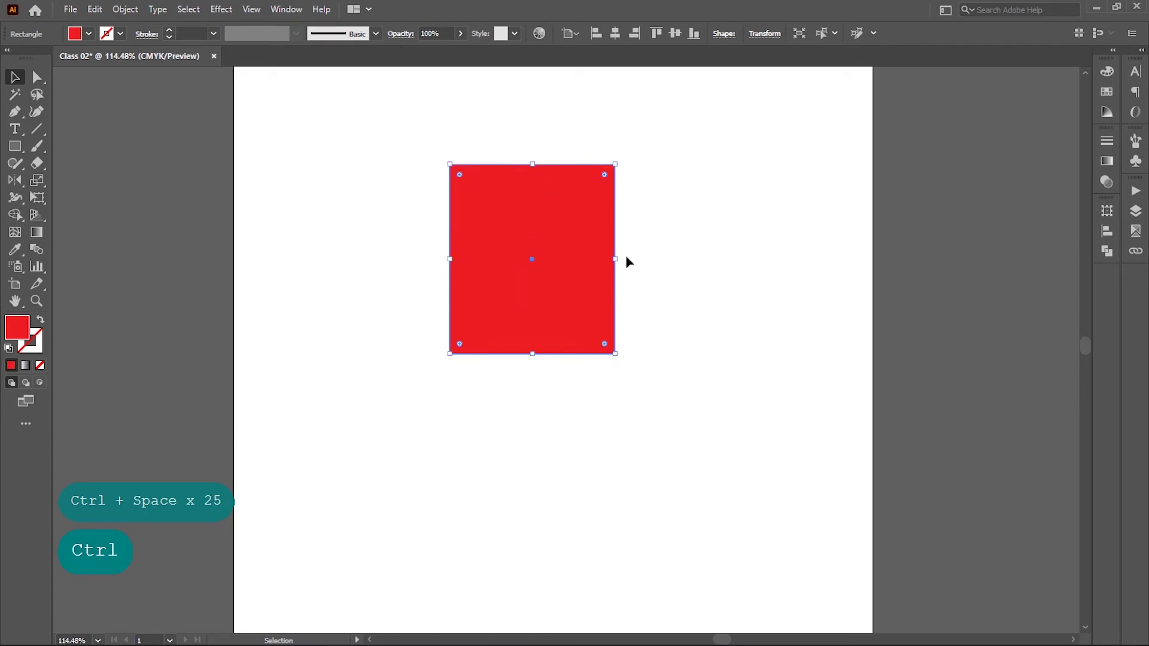
pyautogui.moveTo(614, 262); pyautogui.dragTo(712, 280)
pyautogui.hotkey('ctrl', 'z')
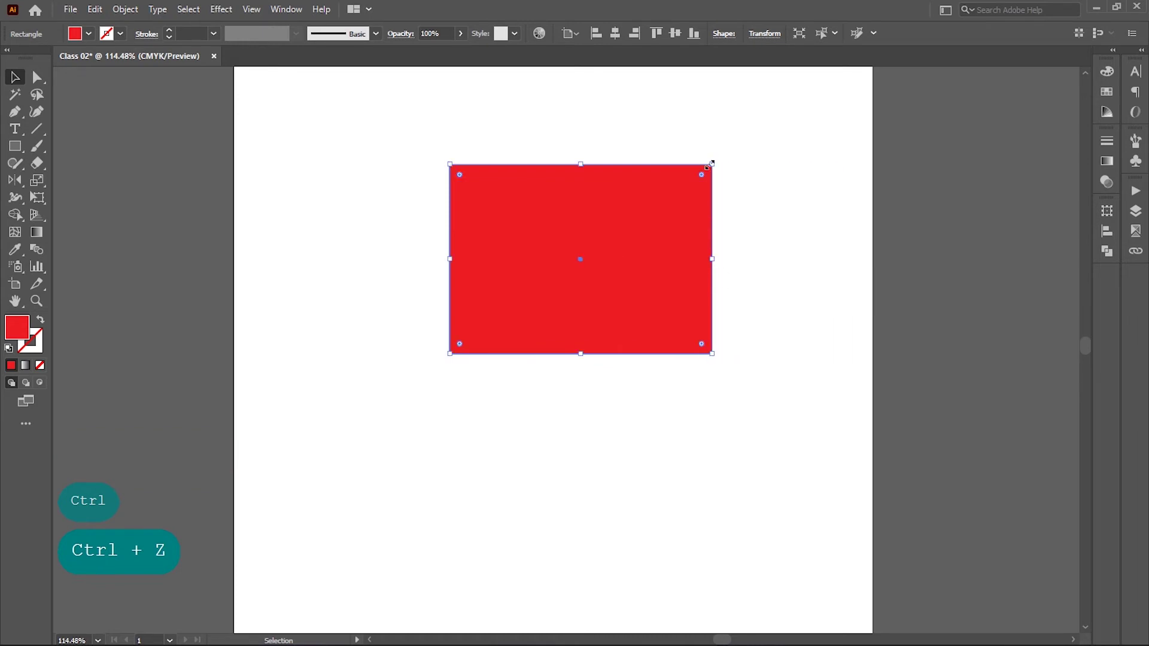
# Step: Enlarge the red shape into a bigger square from its corner and move it to the left on the page
pyautogui.moveTo(710, 162); pyautogui.dragTo(703, 104)
pyautogui.moveTo(614, 241); pyautogui.dragTo(524, 259)
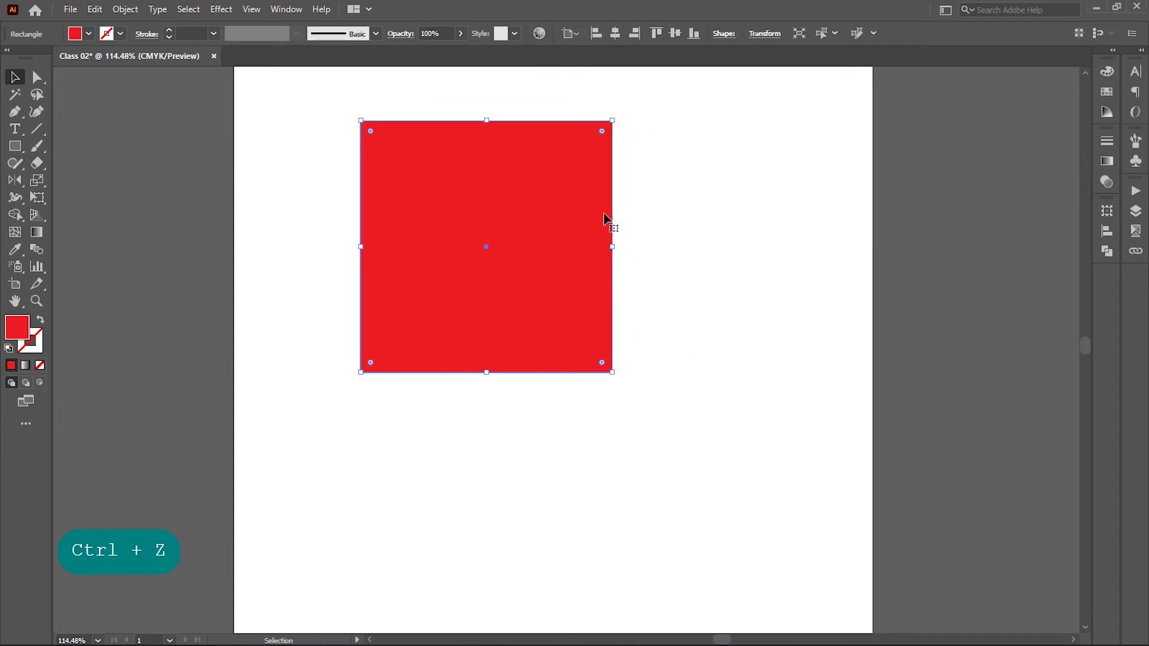
# Step: Delete the red square, undo the deletion and deselect the square
pyautogui.press('Delete')
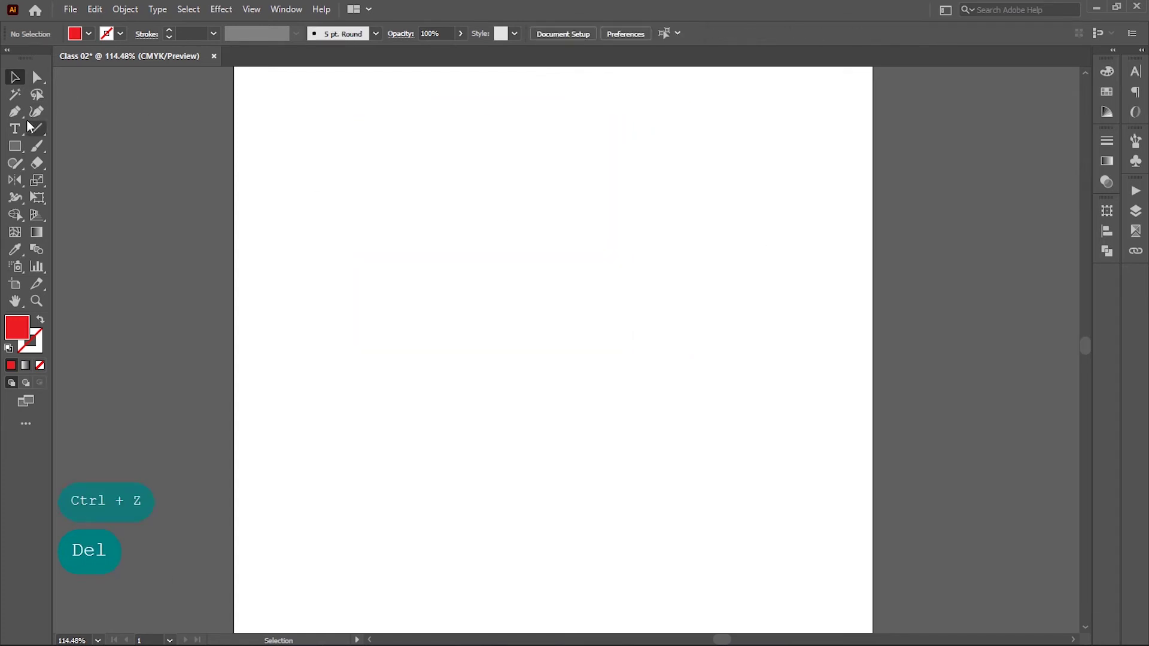
pyautogui.hotkey('ctrl', 'z')
pyautogui.click(709, 203)
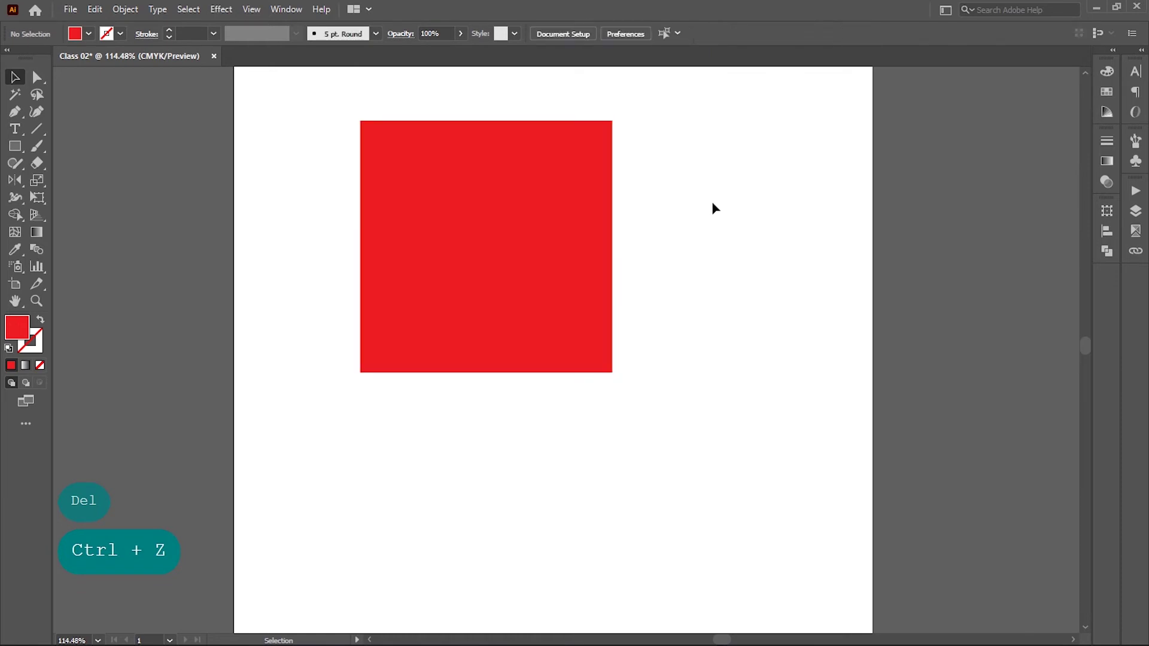
# Step: Select the whole red square using the Direct Selection tool
pyautogui.click(37, 77)
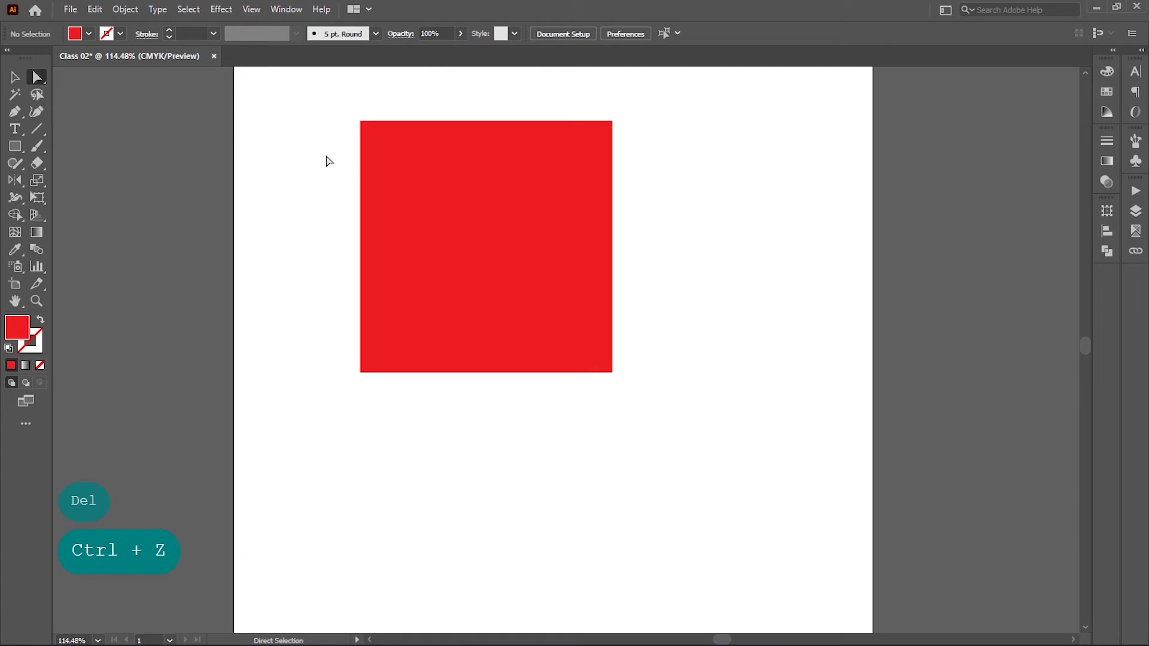
pyautogui.click(594, 196)
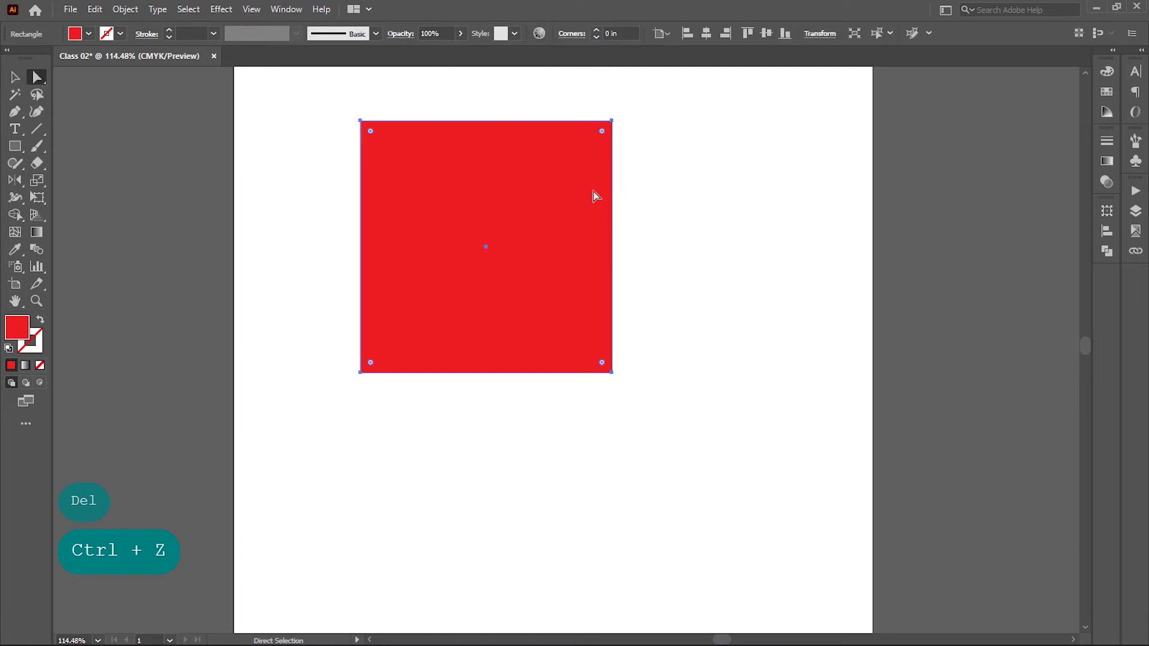
pyautogui.click(740, 183)
pyautogui.click(530, 158)
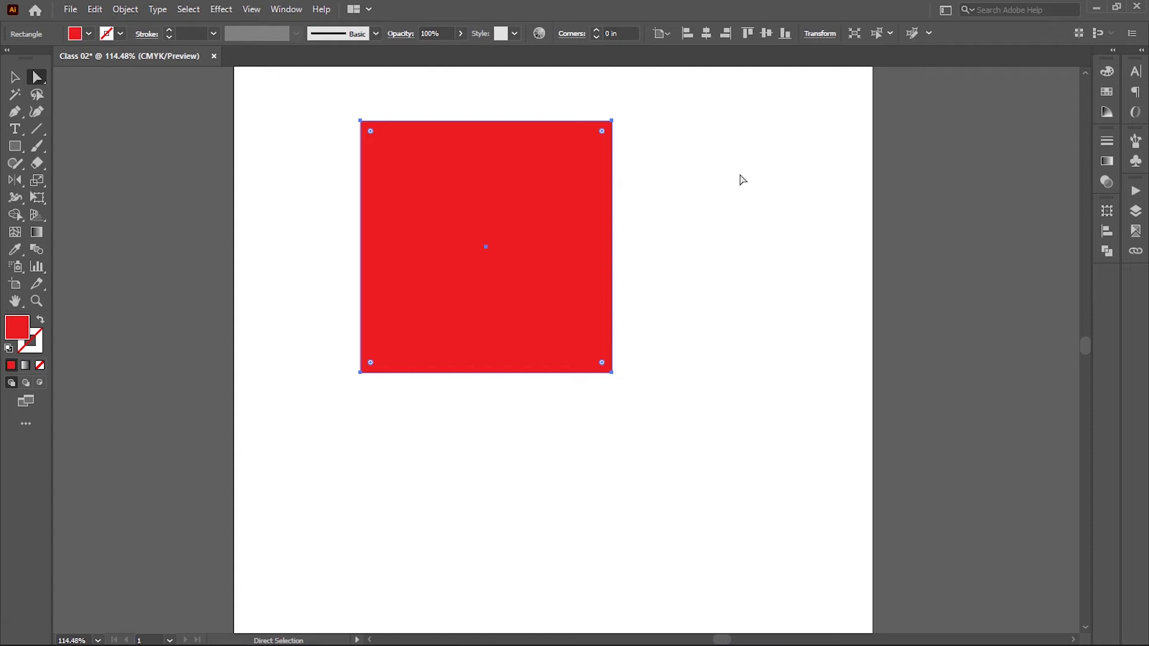
# Step: Move the red square down and right toward the middle of the page and deselect it
pyautogui.hotkey('ctrl', 'alt', 'space')
pyautogui.keyDown('ctrl'); pyautogui.keyDown('alt'); pyautogui.click(694, 175); pyautogui.keyUp('alt'); pyautogui.keyUp('ctrl')
pyautogui.keyDown('ctrl'); pyautogui.keyDown('alt'); pyautogui.click(694, 174); pyautogui.keyUp('alt'); pyautogui.keyUp('ctrl')
pyautogui.press('space')
pyautogui.moveTo(467, 305); pyautogui.dragTo(543, 115)
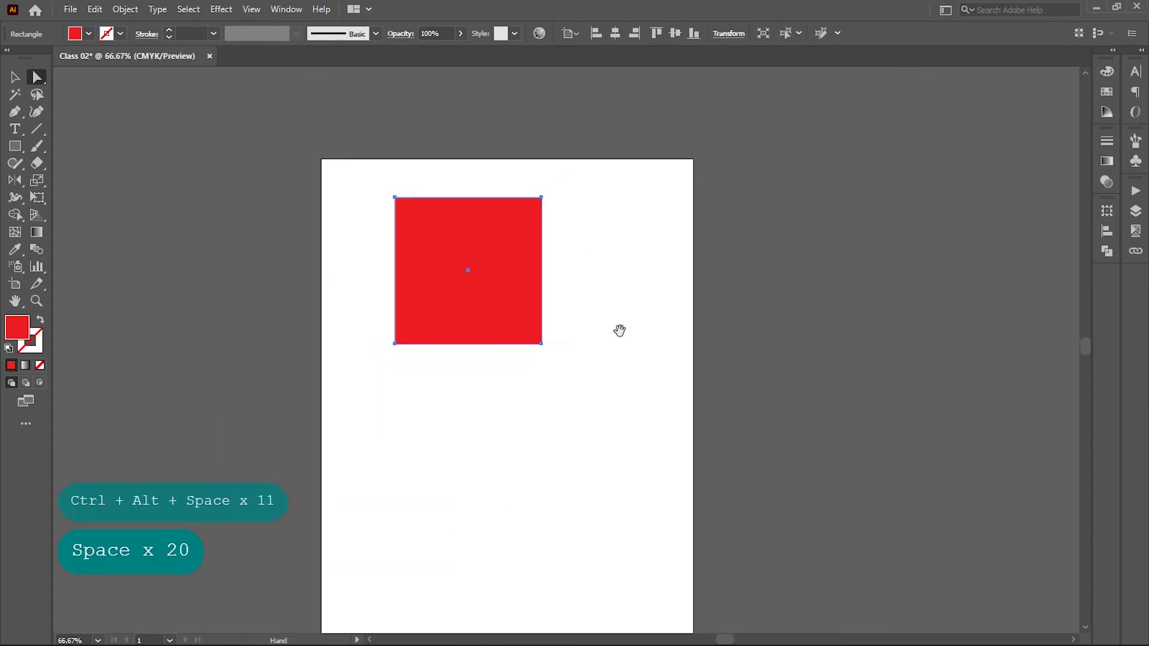
pyautogui.moveTo(619, 330); pyautogui.dragTo(619, 220)
pyautogui.moveTo(439, 136); pyautogui.dragTo(492, 281)
pyautogui.click(658, 266)
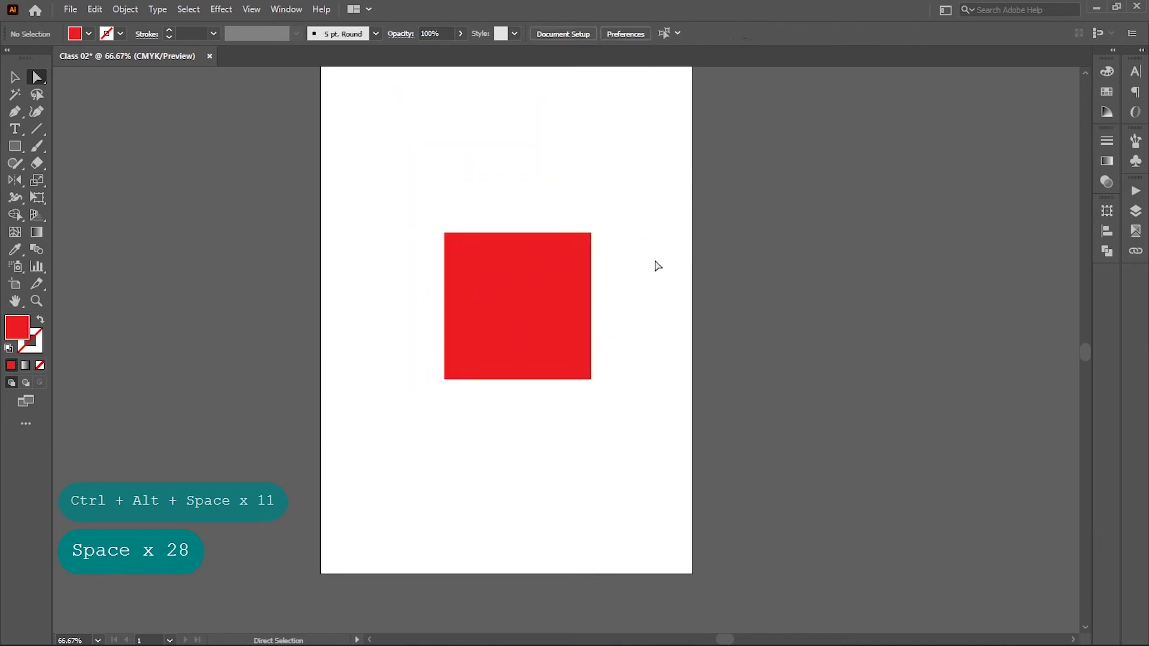
# Step: Shift the red square slightly left, and move it about 1.57 in to the right with Direct Selection
pyautogui.moveTo(566, 289); pyautogui.dragTo(539, 290)
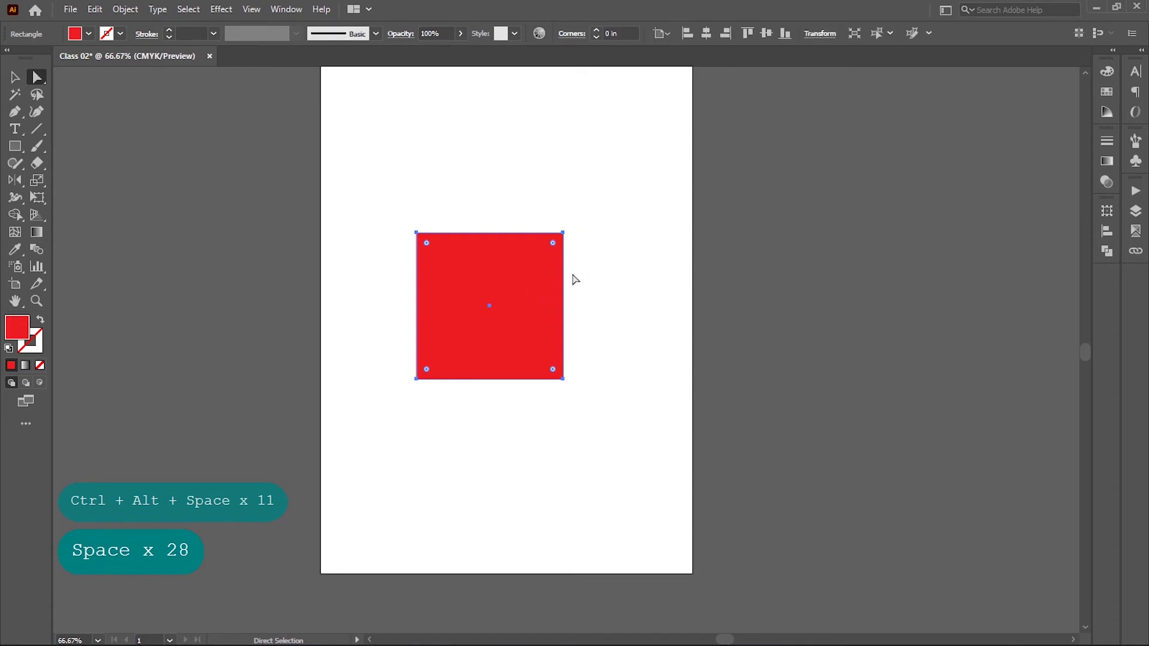
pyautogui.moveTo(554, 227); pyautogui.dragTo(677, 275)
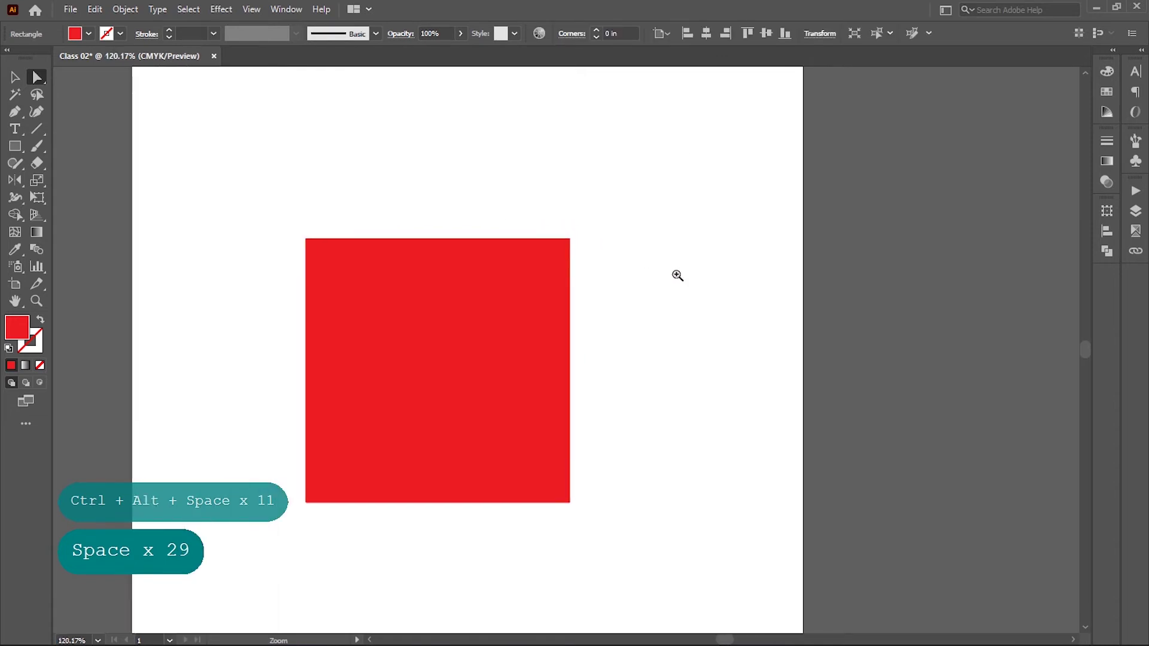
pyautogui.moveTo(587, 266); pyautogui.dragTo(757, 207)
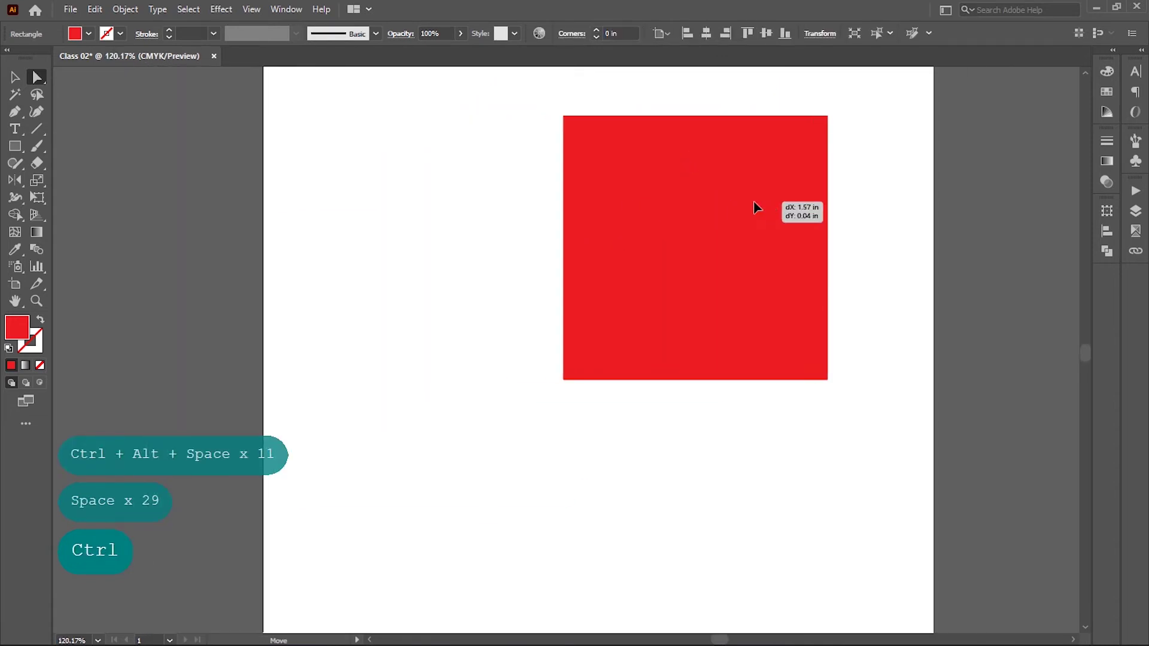
# Step: Try pulling only the square's upper-right anchor point outward, and undo the distortion
pyautogui.click(829, 117)
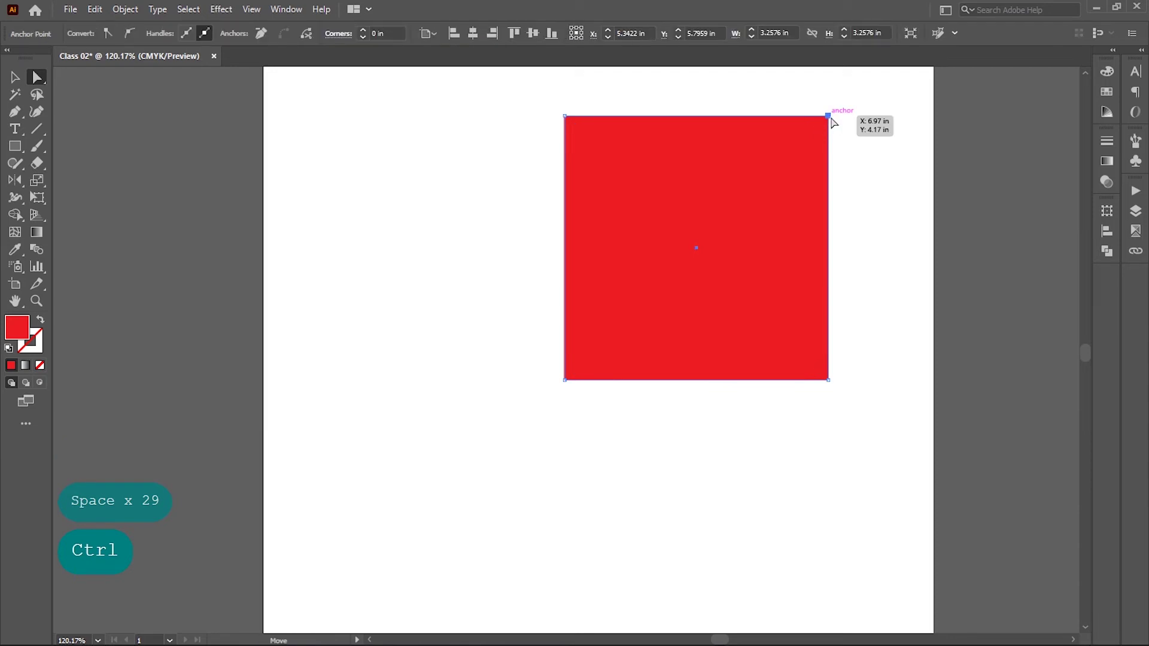
pyautogui.moveTo(833, 122); pyautogui.dragTo(899, 220)
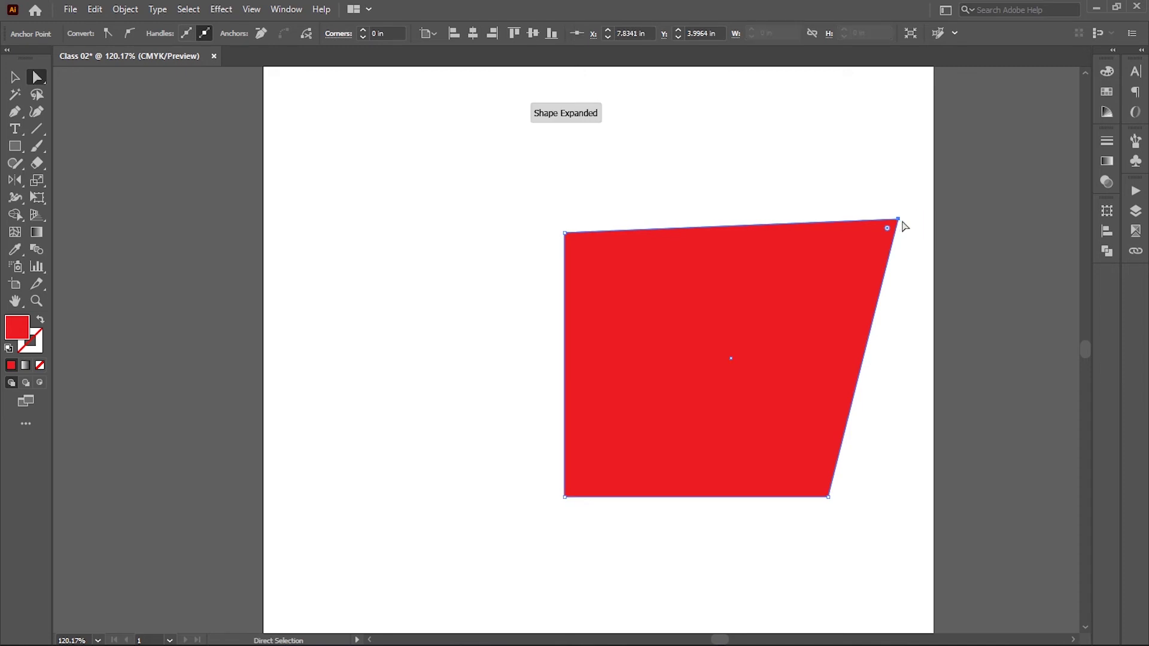
pyautogui.hotkey('ctrl', 'z')
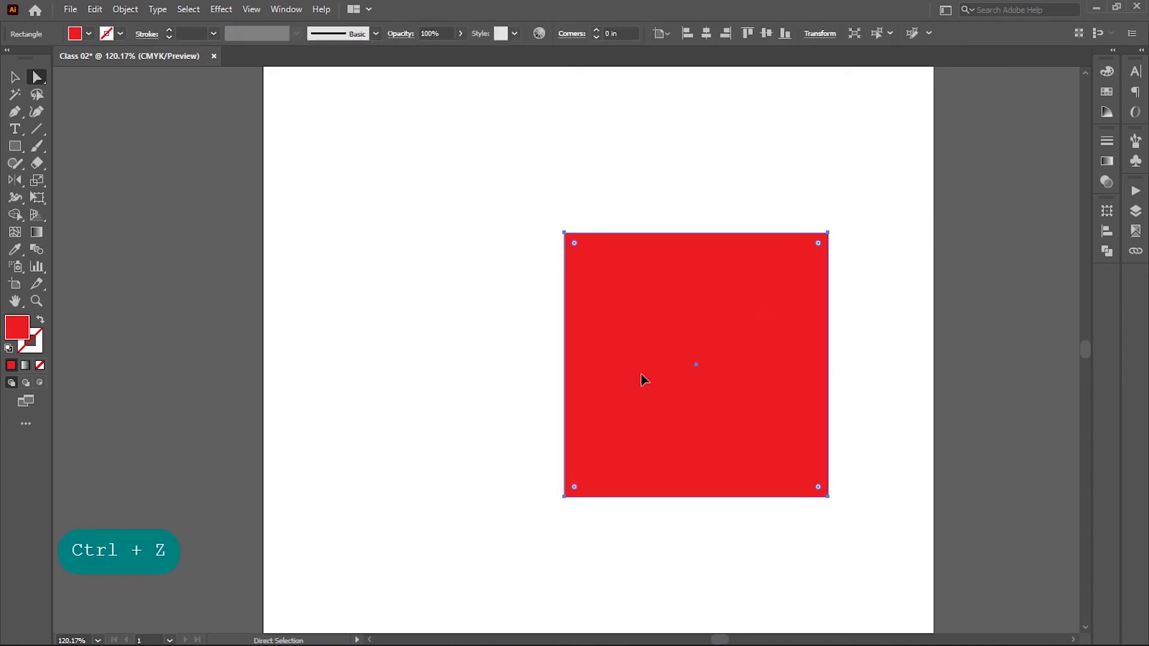
# Step: Move the red square up and to the left on the page and deselect it
pyautogui.moveTo(641, 375); pyautogui.dragTo(558, 286)
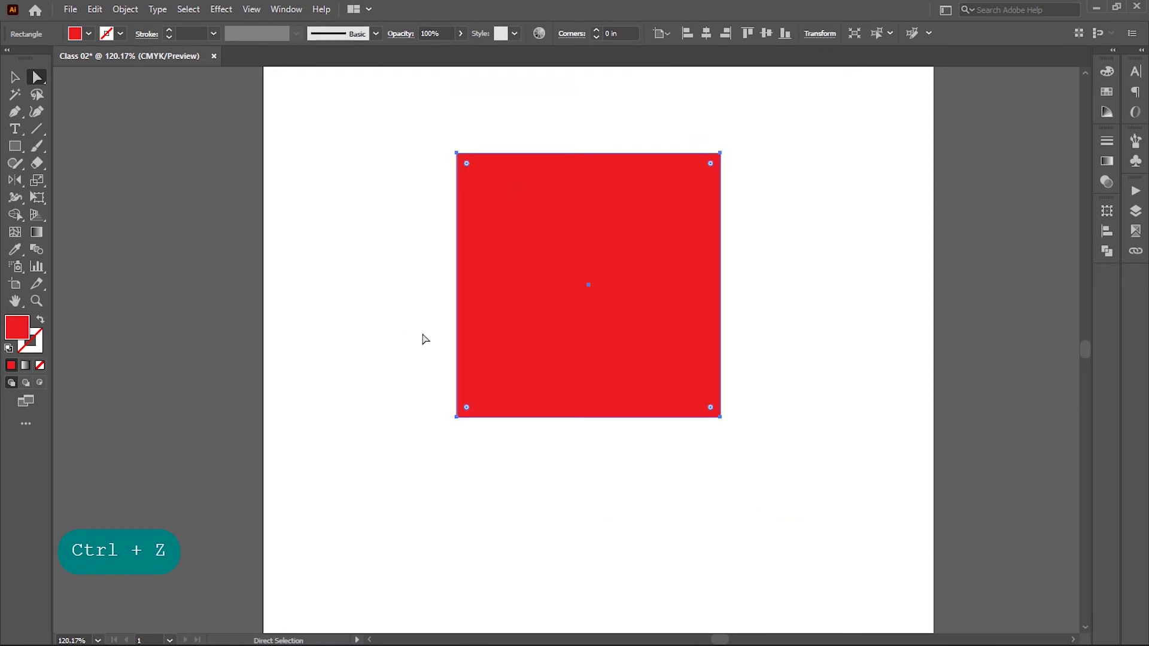
pyautogui.click(421, 293)
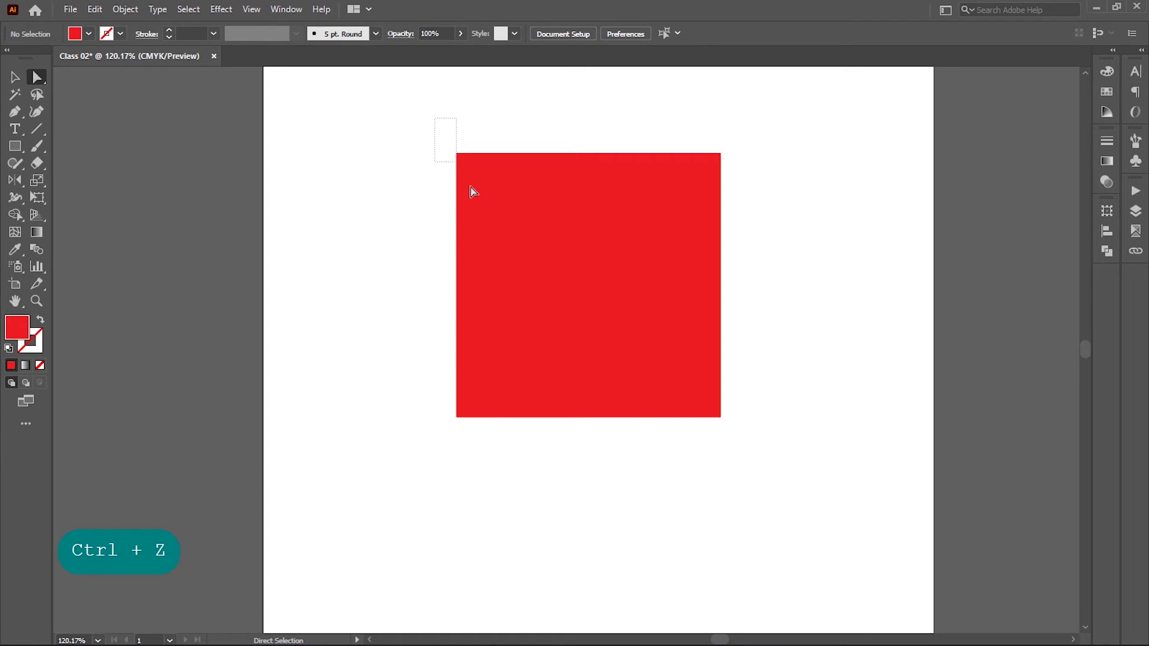
pyautogui.moveTo(471, 187); pyautogui.dragTo(494, 207)
pyautogui.click(410, 219)
# Step: Try the live corner widget at the square's upper-right corner with the Selection tool, and deselect the square
pyautogui.click(9, 74)
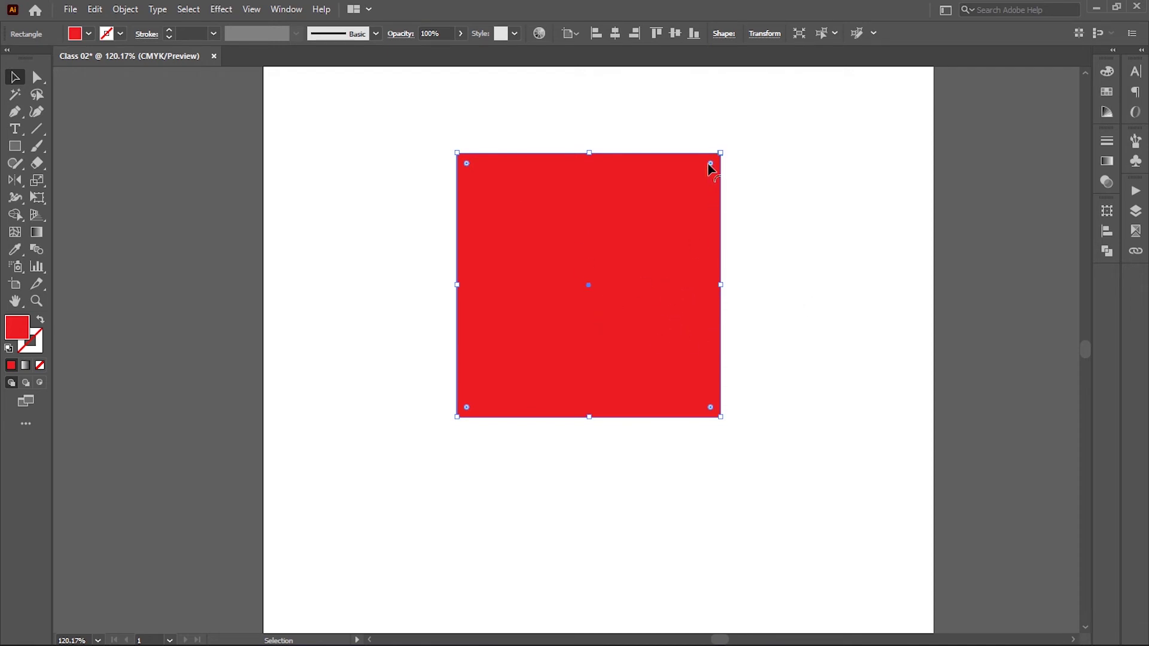
pyautogui.moveTo(711, 163); pyautogui.dragTo(787, 146)
pyautogui.moveTo(712, 164); pyautogui.dragTo(776, 129)
pyautogui.click(795, 174)
# Step: Try the square's upper-left live corner widget with the Direct Selection tool, and deselect the shape
pyautogui.click(486, 178)
pyautogui.click(278, 154)
pyautogui.click(498, 235)
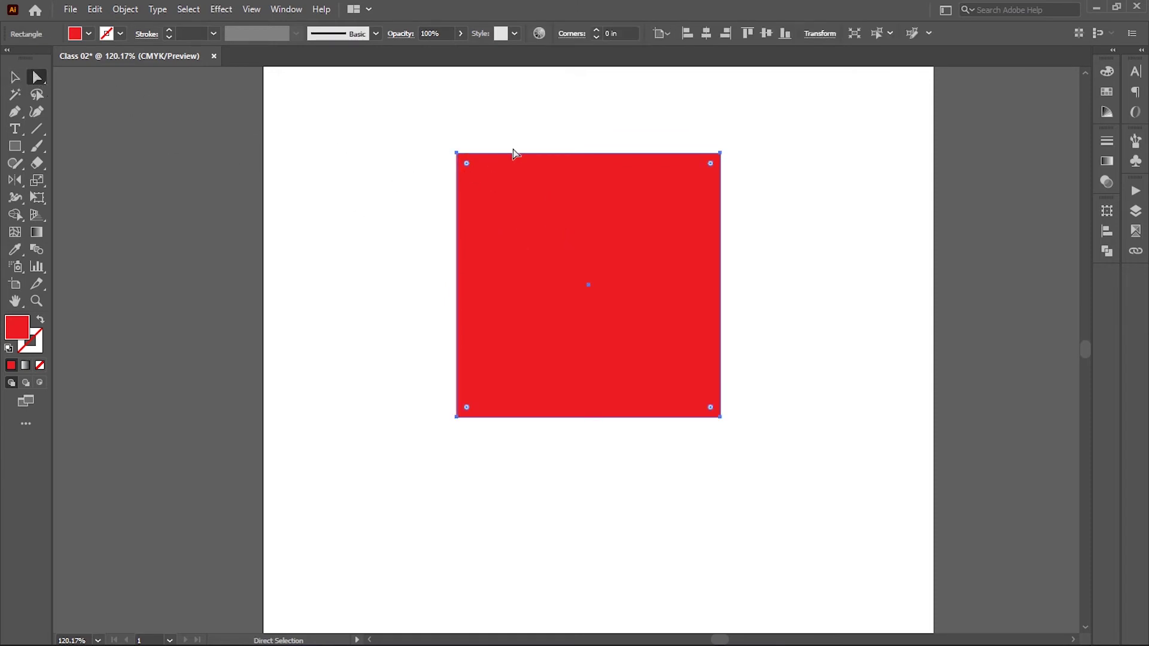
pyautogui.moveTo(467, 164); pyautogui.dragTo(409, 111)
pyautogui.click(778, 436)
# Step: Try adjusting only the upper-left and lower-right corners together through their live corner widgets, and deselect the square
pyautogui.moveTo(489, 214); pyautogui.dragTo(416, 153)
pyautogui.click(464, 167)
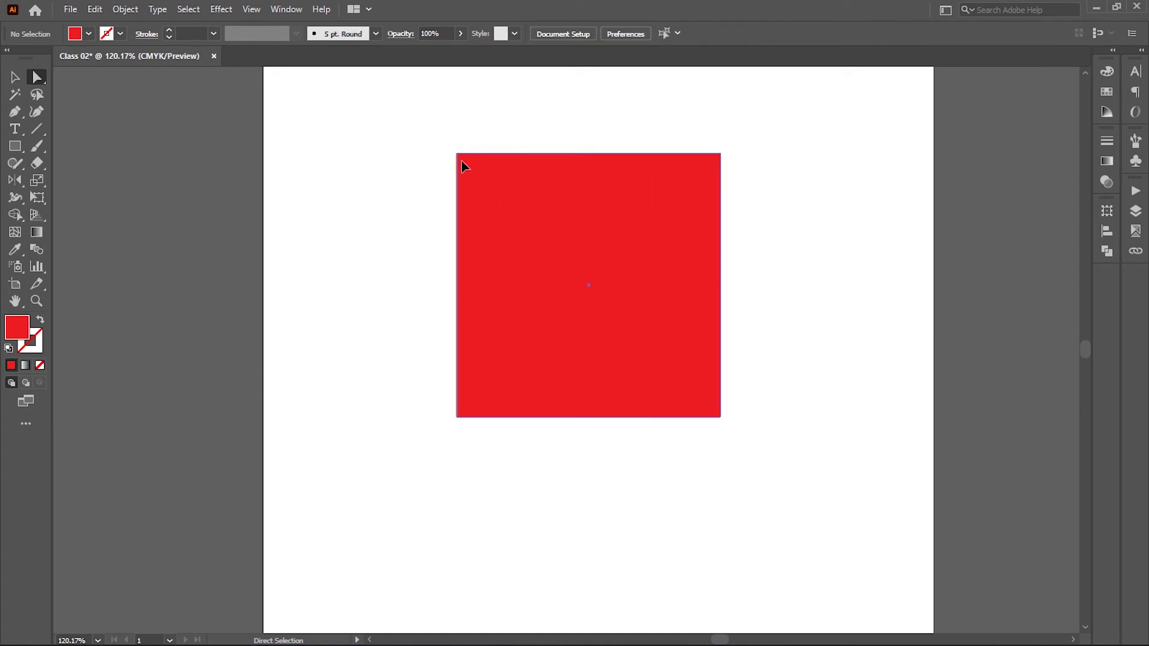
pyautogui.click(720, 417)
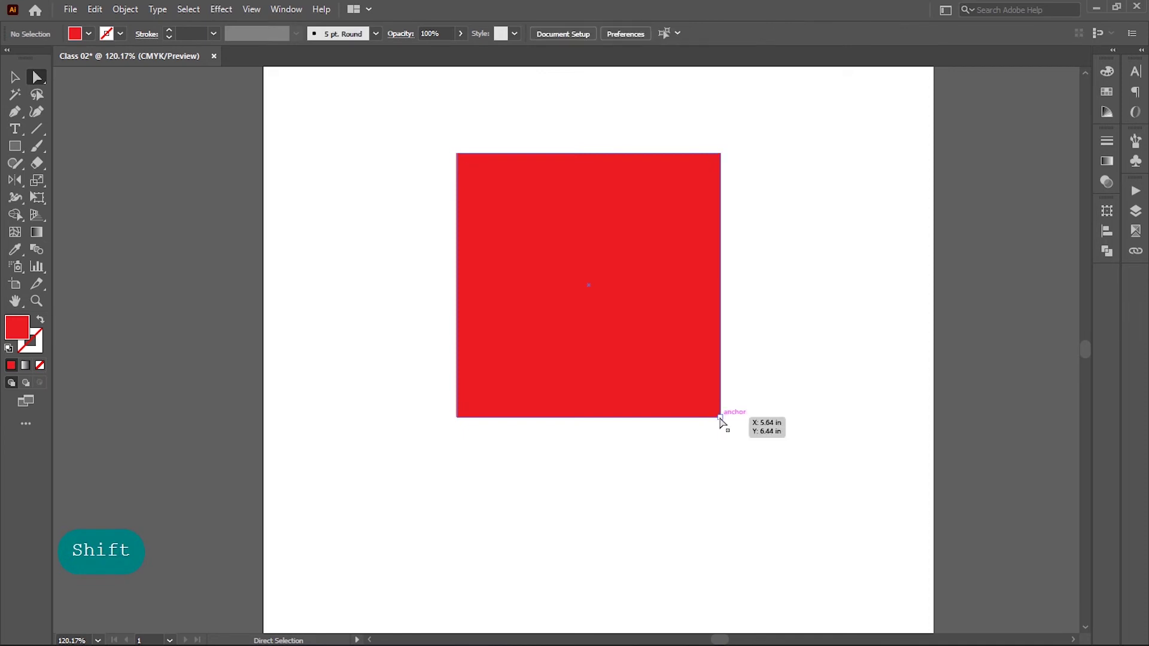
pyautogui.keyDown('shift'); pyautogui.click(456, 155); pyautogui.keyUp('shift')
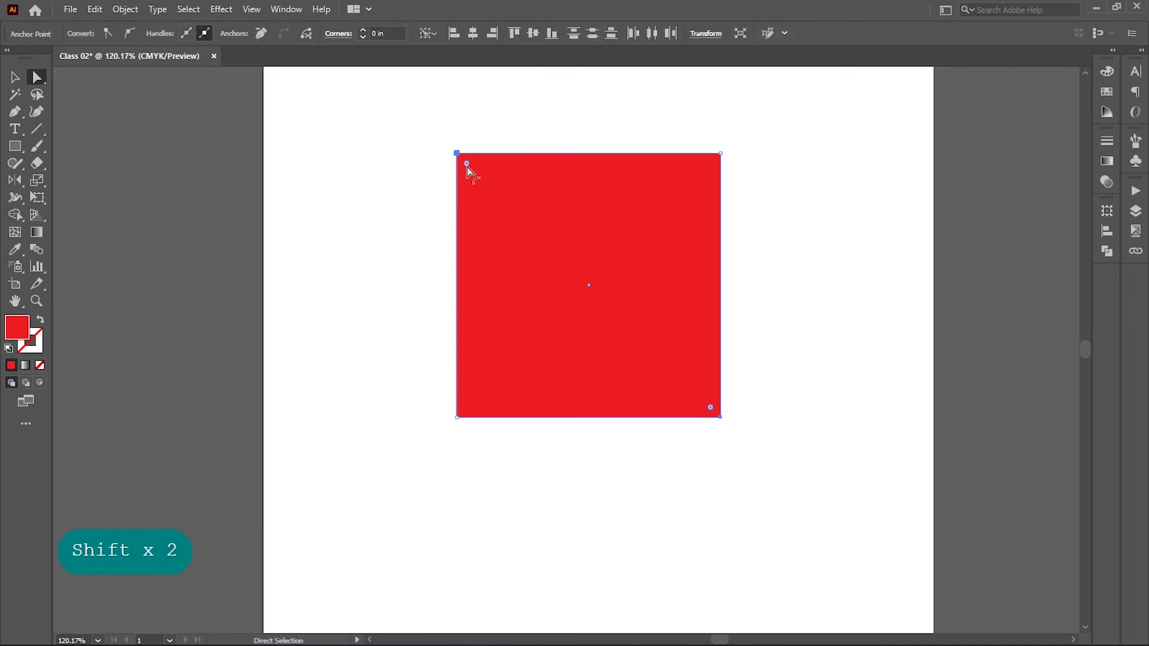
pyautogui.moveTo(468, 168); pyautogui.dragTo(341, 67)
pyautogui.click(377, 114)
# Step: Try rounding all four corners of the square with the live corner widget, and undo the rounding
pyautogui.click(459, 184)
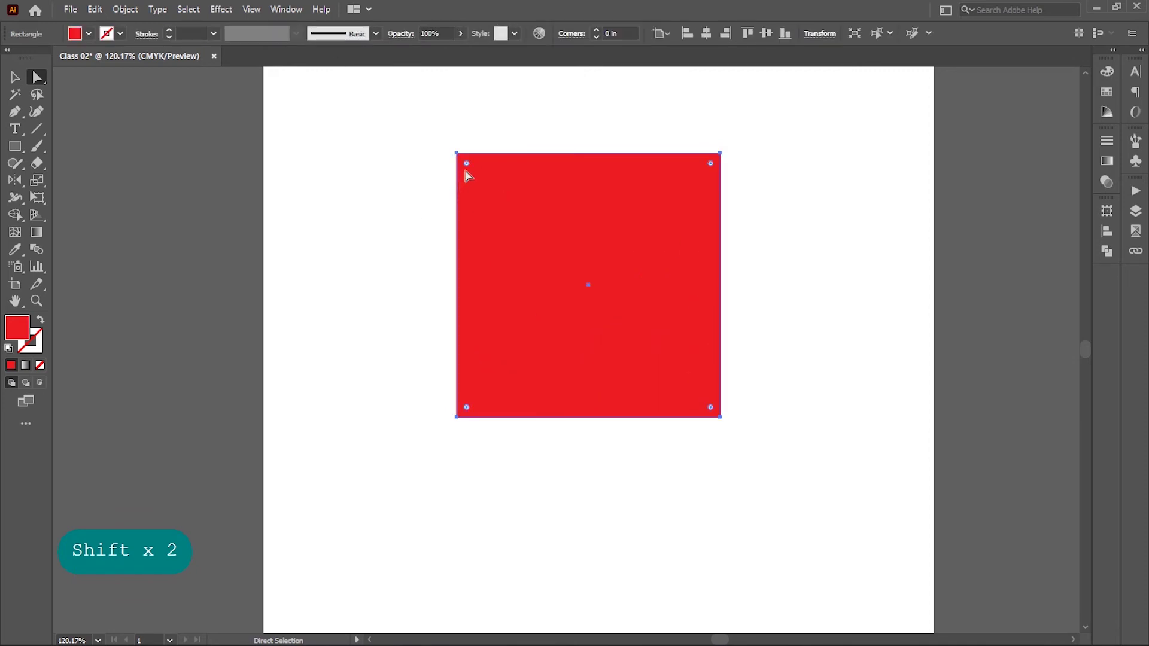
pyautogui.moveTo(465, 167); pyautogui.dragTo(534, 235)
pyautogui.hotkey('ctrl', 'z')
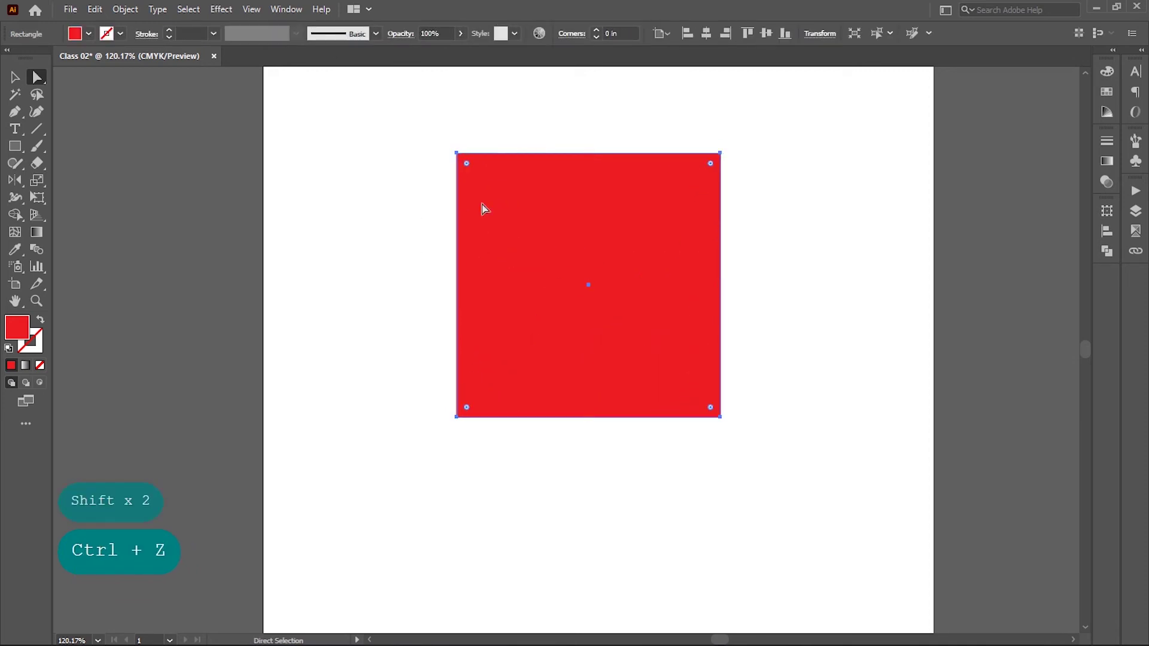
# Step: Open the Corners options for the square's upper-left corner and dismiss them without changes
pyautogui.doubleClick(467, 164)
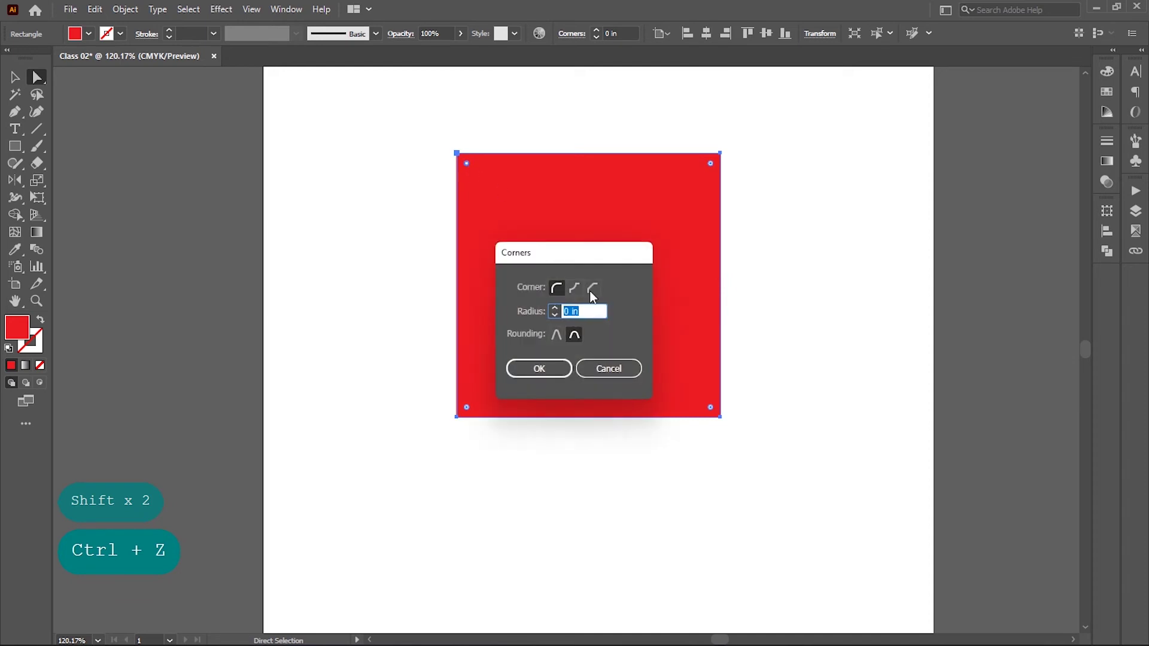
pyautogui.press('Escape')
pyautogui.moveTo(470, 163); pyautogui.dragTo(404, 133)
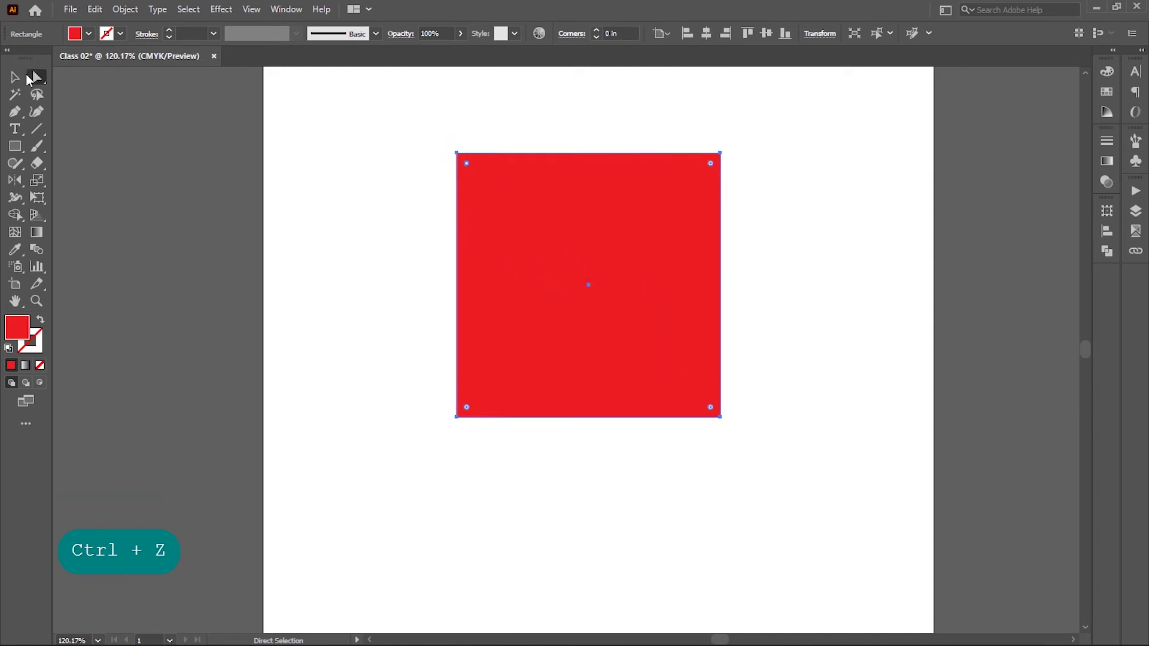
# Step: Select the red square with the Selection tool and position it at the center of the page
pyautogui.click(15, 77)
pyautogui.click(382, 267)
pyautogui.click(686, 297)
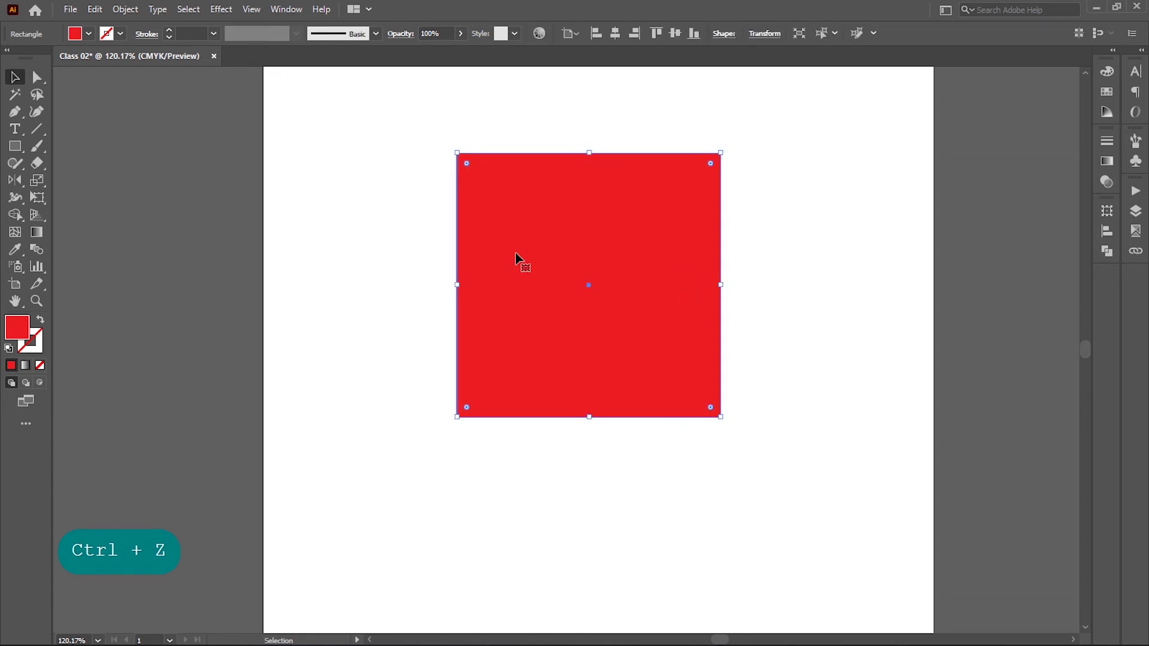
pyautogui.hotkey('ctrl', 'z')
pyautogui.scroll(-3, 636, 349)
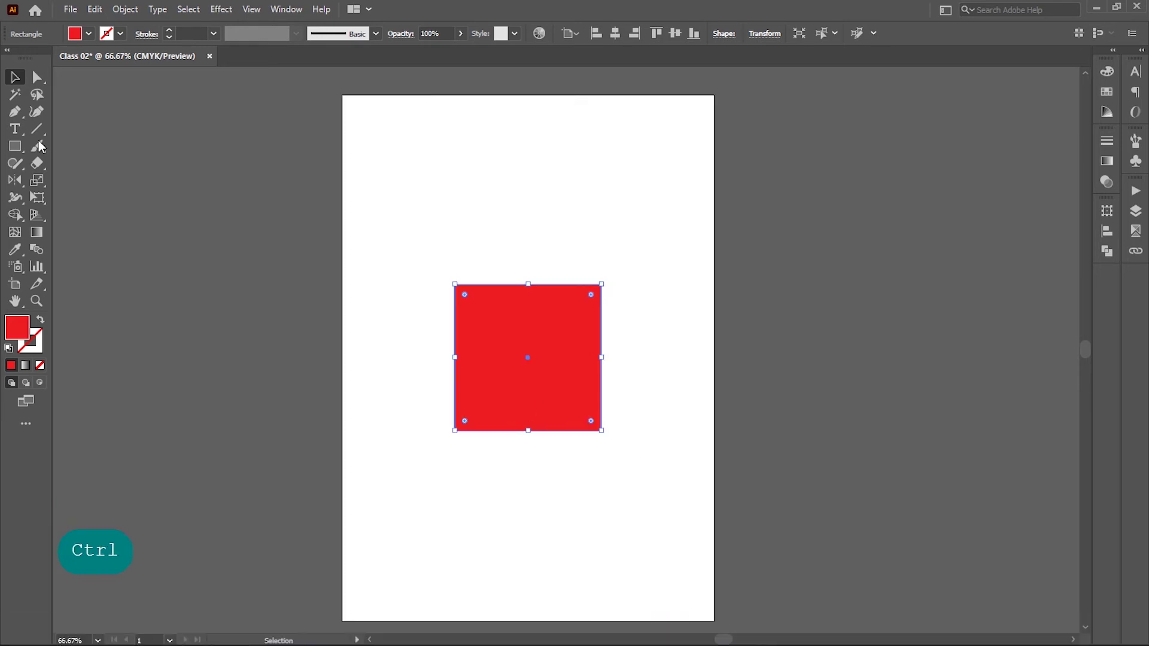
# Step: Reselect the centered red square with the Direct Selection tool
pyautogui.click(37, 79)
pyautogui.click(673, 400)
pyautogui.hotkey('ctrl', 'space')
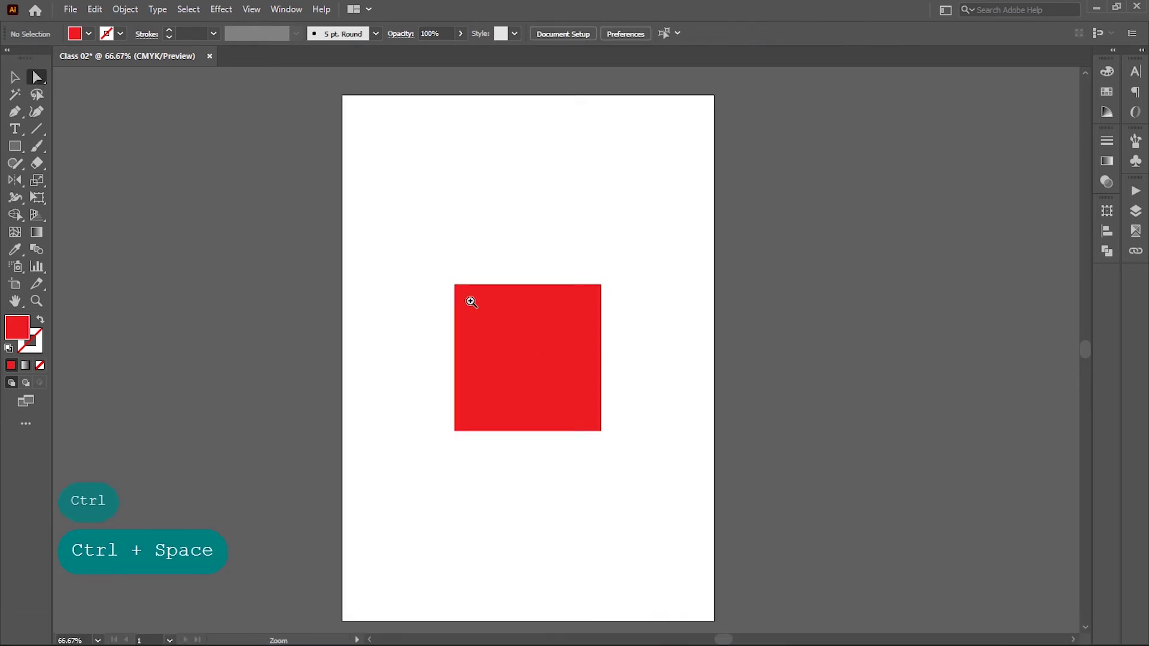
pyautogui.moveTo(470, 300); pyautogui.dragTo(629, 405)
pyautogui.moveTo(762, 359); pyautogui.dragTo(762, 217)
pyautogui.moveTo(668, 271); pyautogui.dragTo(666, 326)
pyautogui.press('space')
pyautogui.click(694, 283)
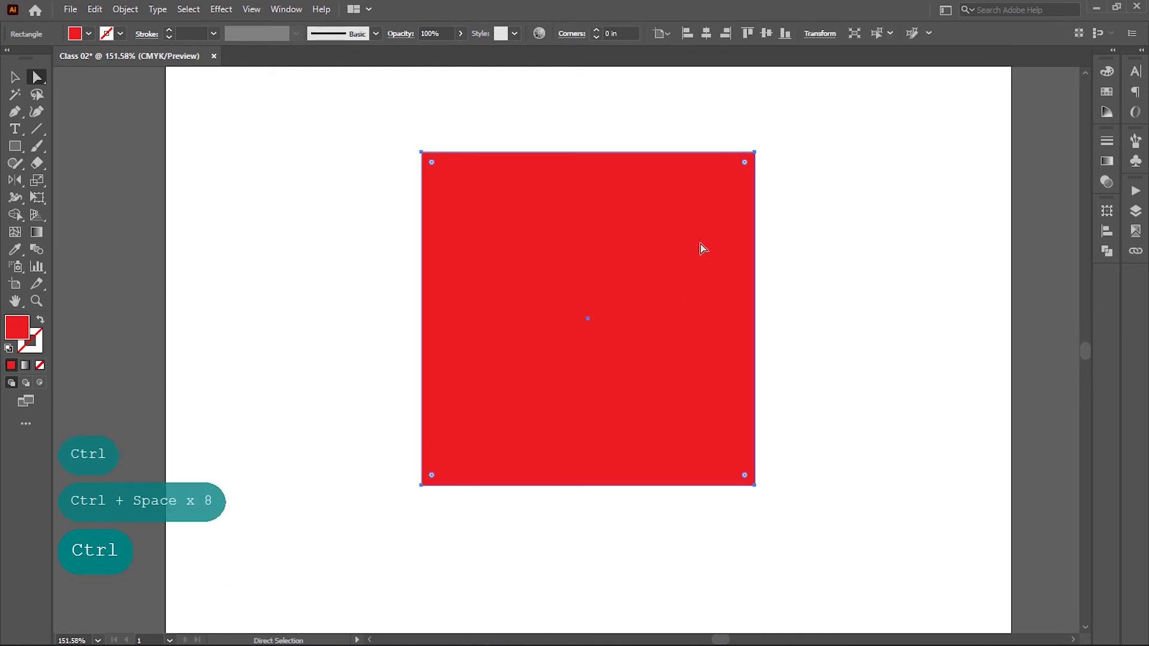
# Step: Try pulling the upper-right anchor point diagonally past the lower-left corner, and undo the change
pyautogui.click(754, 155)
pyautogui.moveTo(758, 157); pyautogui.dragTo(343, 582)
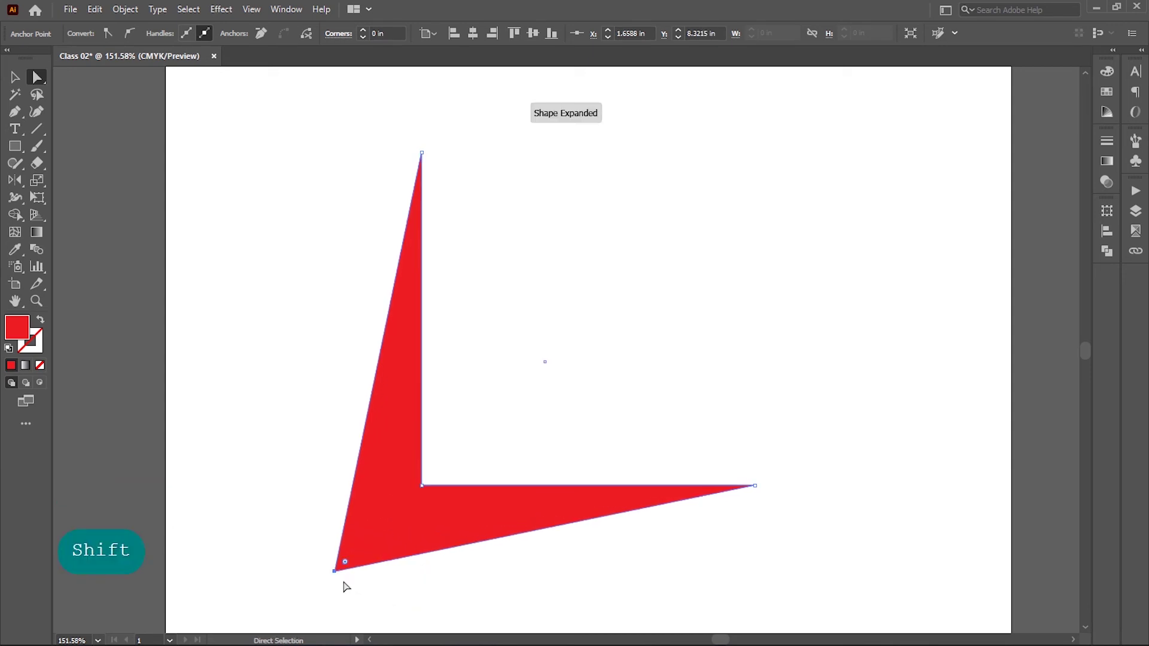
pyautogui.hotkey('ctrl', 'z')
# Step: Try shifting the square's upper-right anchor point slightly, undo the change and deselect the shape
pyautogui.scroll(-4, 711, 216)
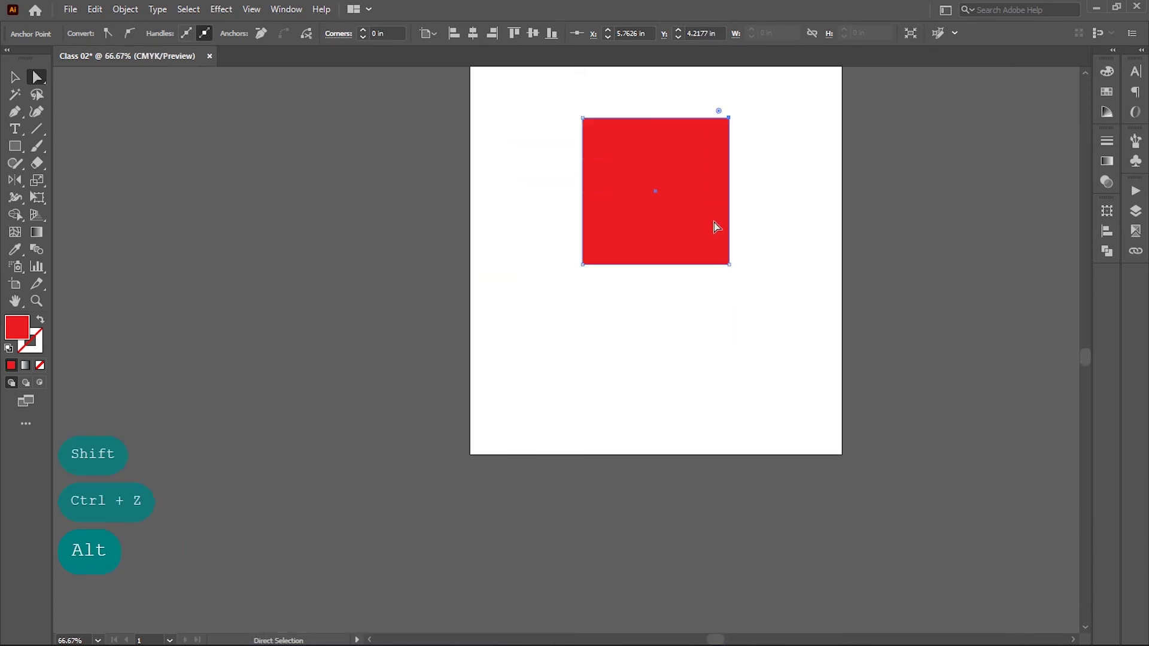
pyautogui.scroll(1, 716, 117)
pyautogui.moveTo(737, 120); pyautogui.dragTo(730, 147)
pyautogui.hotkey('ctrl', 'z')
pyautogui.click(800, 236)
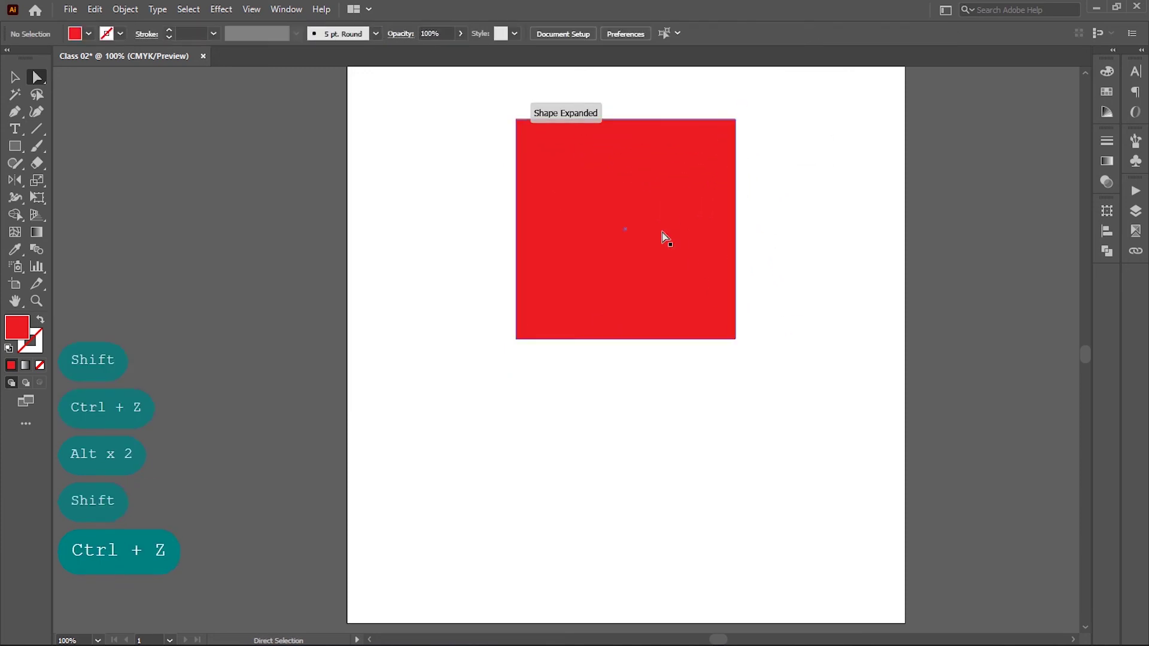
# Step: Move the red square vertically on the page with the Selection tool and deselect it
pyautogui.click(15, 77)
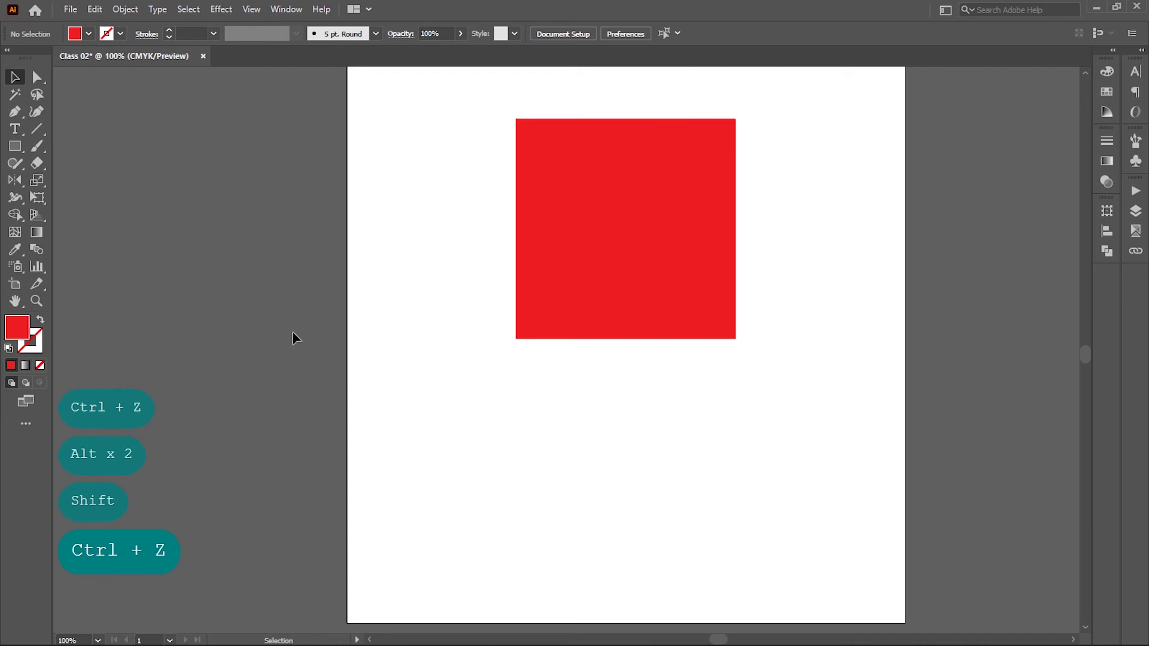
pyautogui.press('super')
pyautogui.scroll(-1, 585, 389)
pyautogui.press('super')
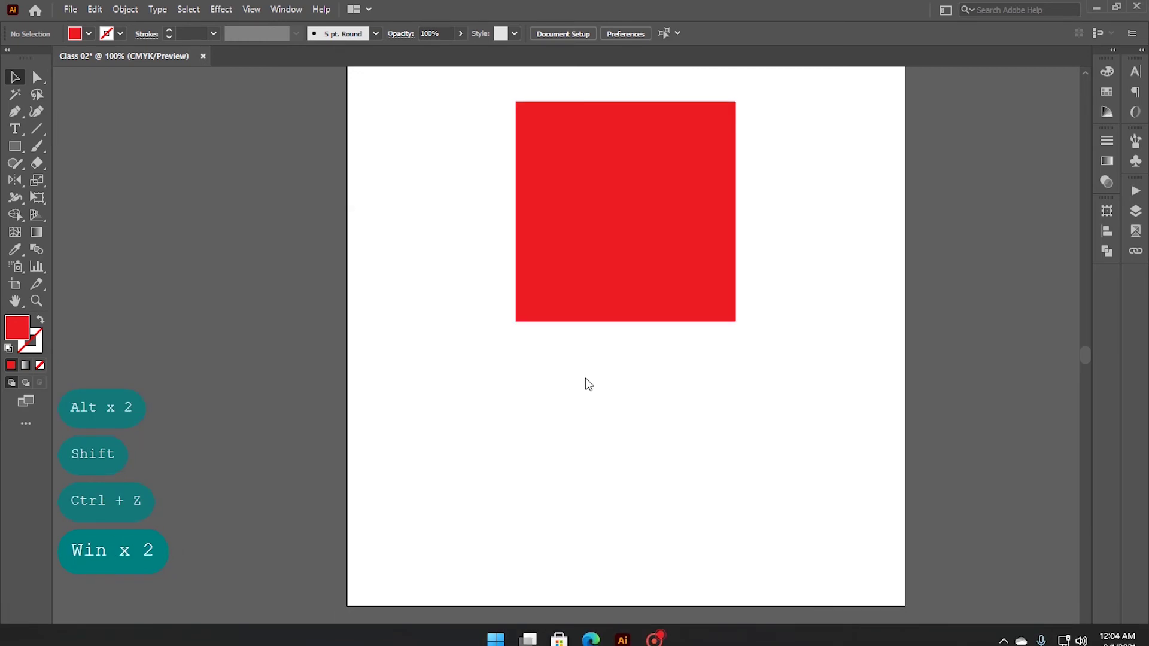
pyautogui.press('super')
pyautogui.scroll(-2, 599, 389)
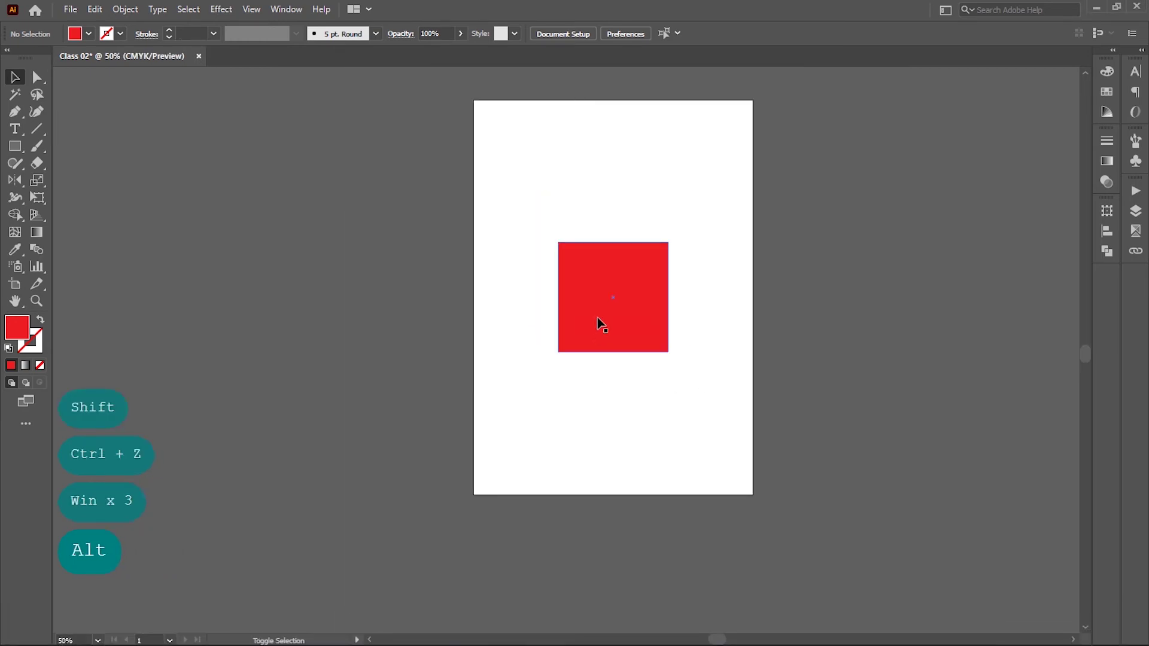
pyautogui.moveTo(598, 320); pyautogui.dragTo(600, 380)
pyautogui.click(744, 347)
# Step: Zoom in on the red square and pan the view to examine it
pyautogui.hotkey('ctrl', 'space')
pyautogui.hotkey('ctrl', 'space')
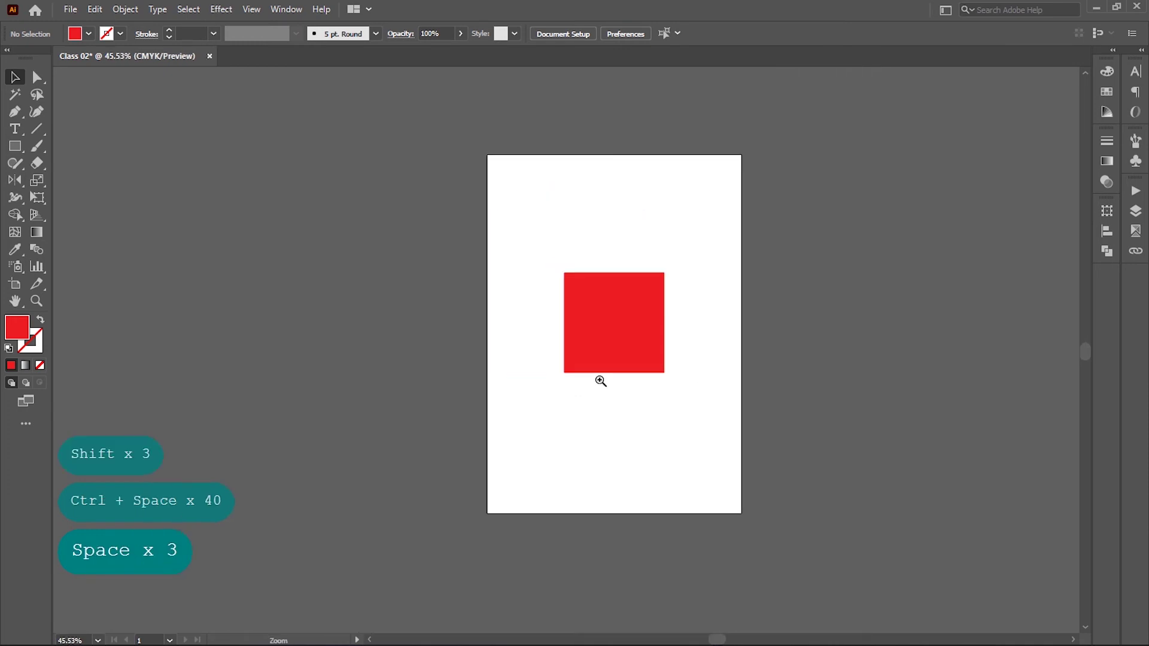
pyautogui.hotkey('ctrl', 'space')
pyautogui.moveTo(603, 316); pyautogui.dragTo(769, 318)
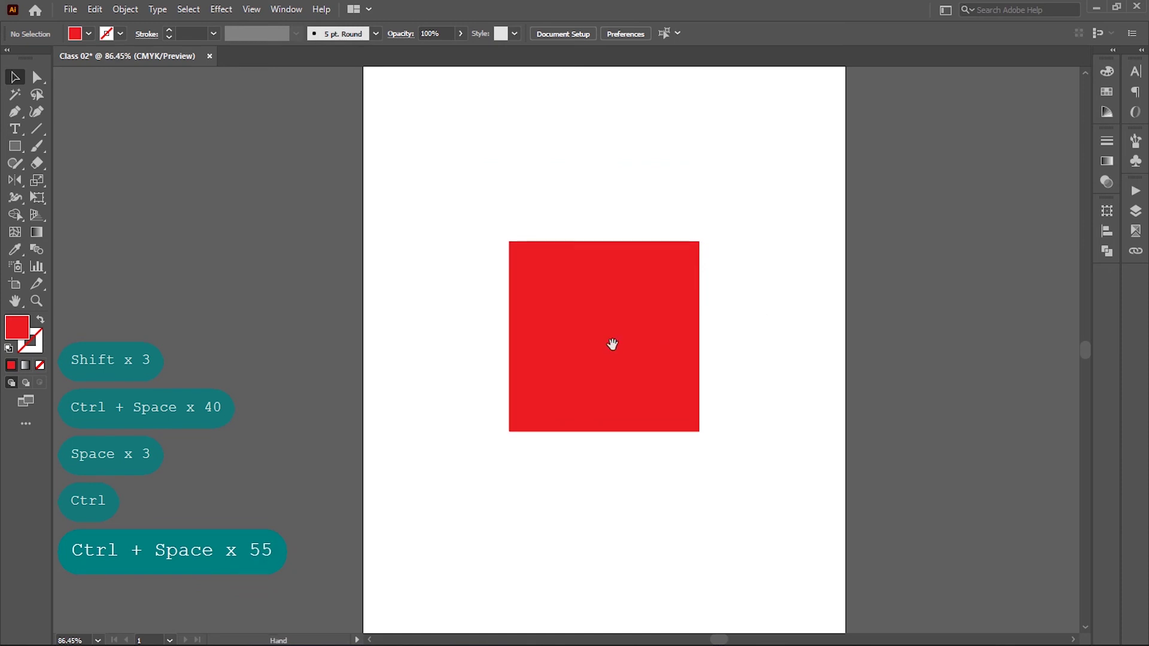
pyautogui.press('space')
pyautogui.press('space')
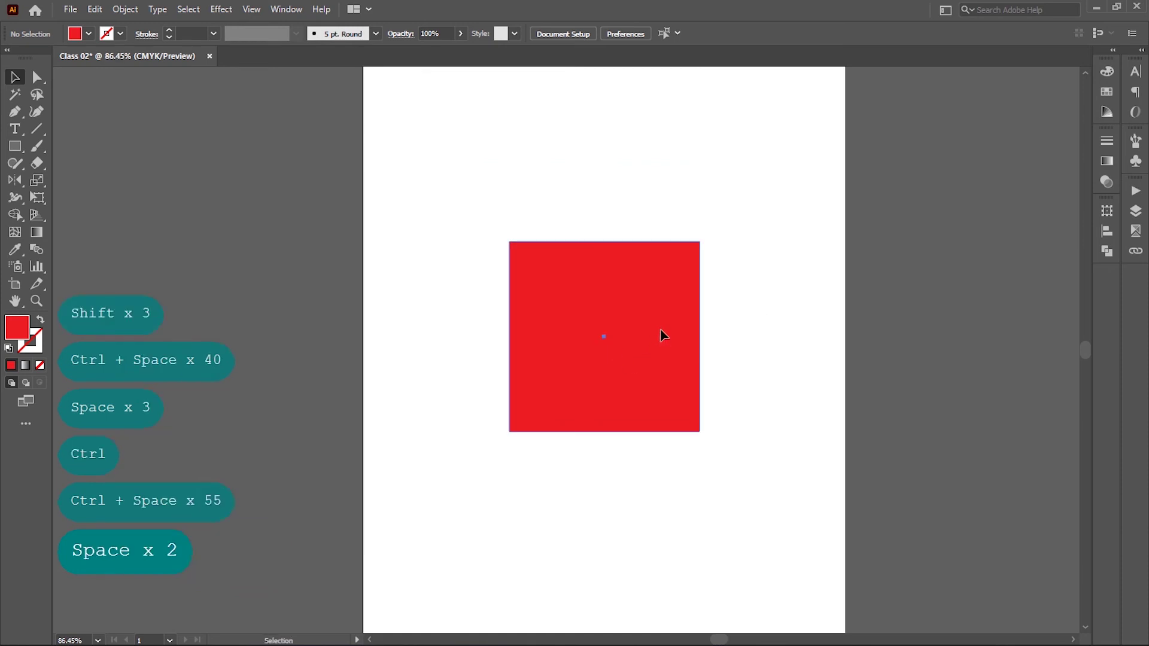
# Step: Nudge the red square slightly downward and select it with the Direct Selection tool at its upper-right corner
pyautogui.moveTo(661, 330); pyautogui.dragTo(660, 334)
pyautogui.click(36, 77)
pyautogui.click(655, 207)
pyautogui.click(698, 256)
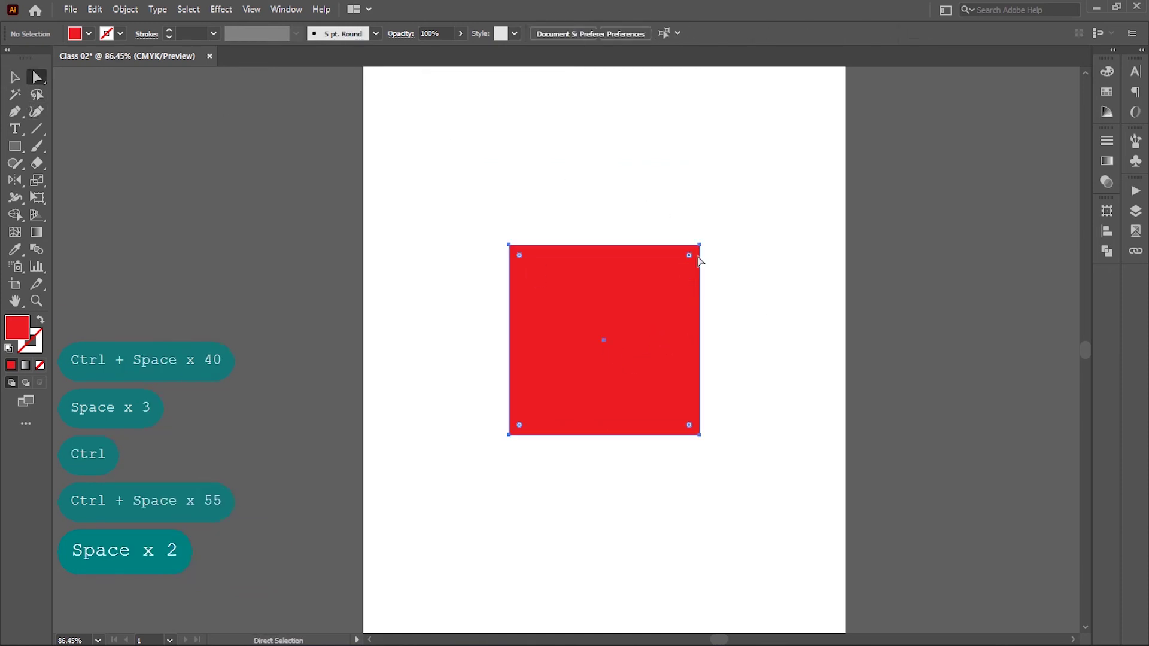
pyautogui.click(699, 246)
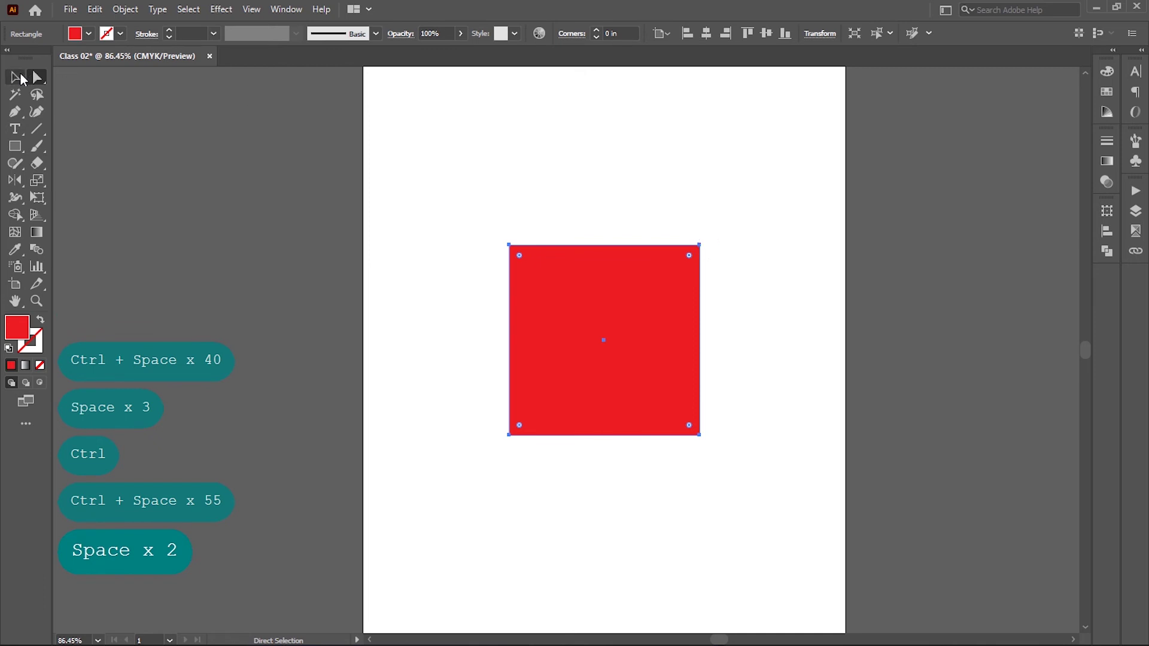
# Step: Move the red square to the page's upper-left corner with the Selection tool and deselect it
pyautogui.click(21, 75)
pyautogui.click(361, 205)
pyautogui.scroll(-2, 609, 368)
pyautogui.moveTo(597, 354); pyautogui.dragTo(552, 280)
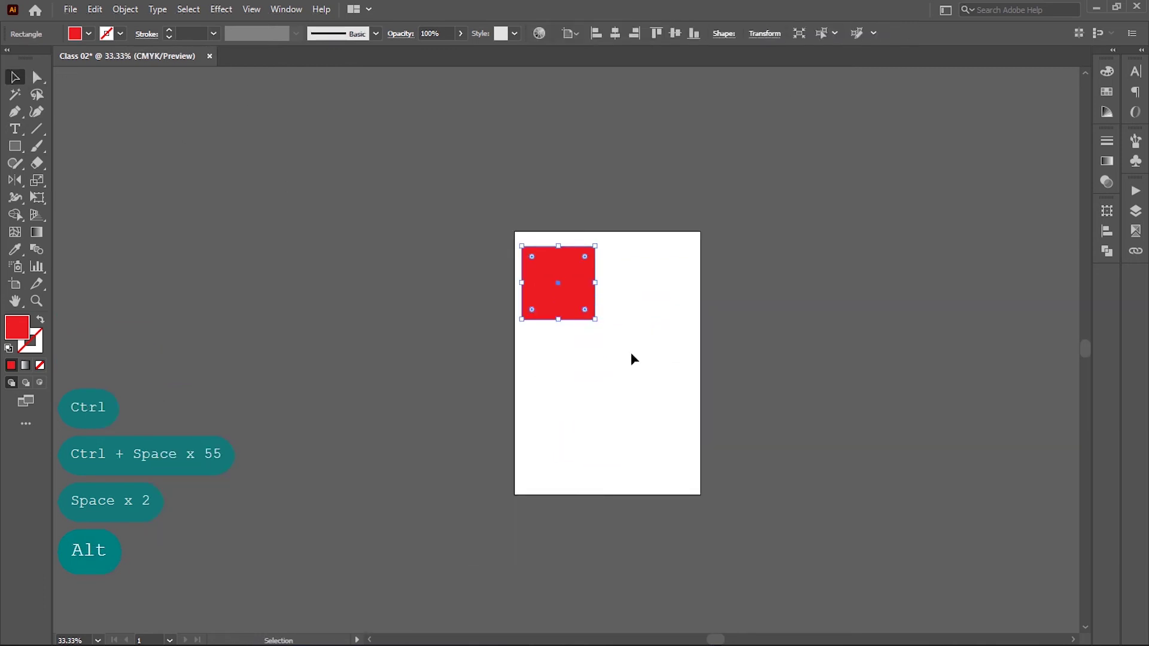
pyautogui.click(631, 354)
# Step: Duplicate the red square horizontally, placing the copy level with the original near the page's upper-right corner
pyautogui.scroll(-1, 631, 354)
pyautogui.scroll(2, 565, 268)
pyautogui.hscroll(2, 703, 319)
pyautogui.hscroll(1, 543, 372)
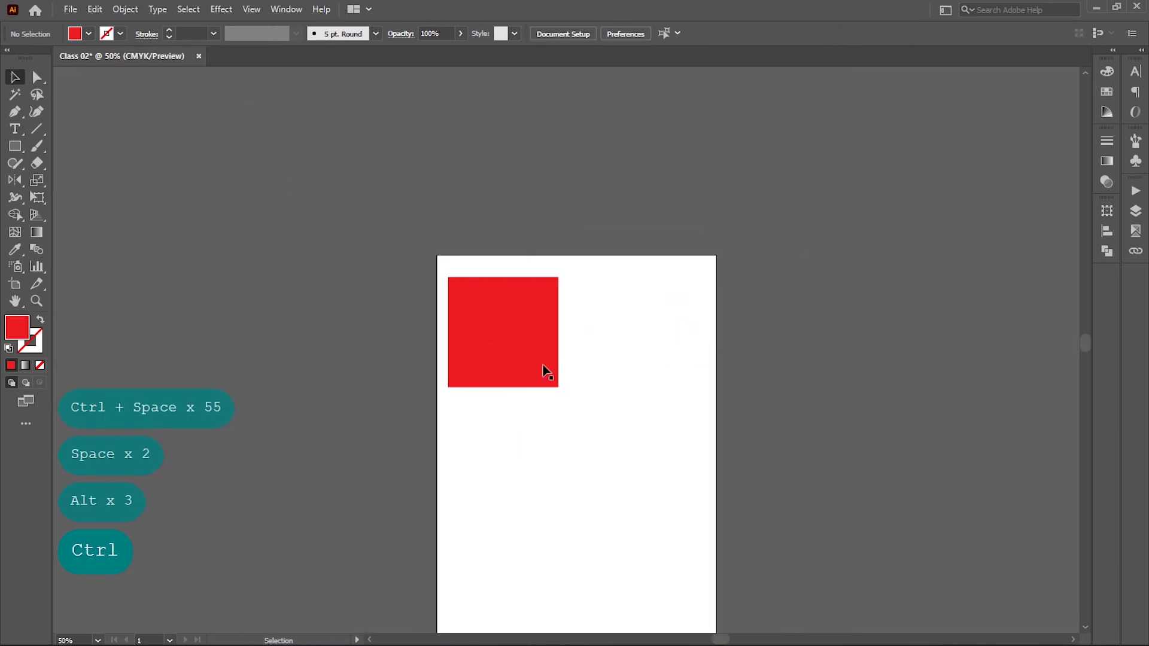
pyautogui.scroll(1, 534, 360)
pyautogui.press('alt')
pyautogui.click(494, 356)
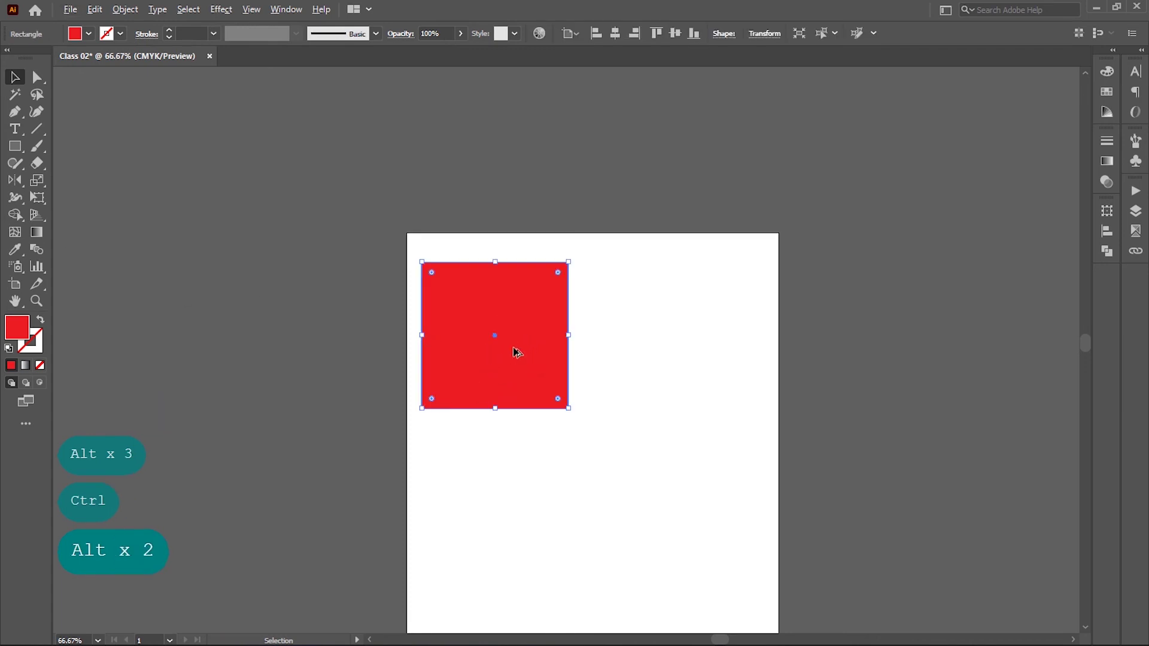
pyautogui.press('alt')
pyautogui.press('alt')
pyautogui.click(558, 457)
pyautogui.click(518, 365)
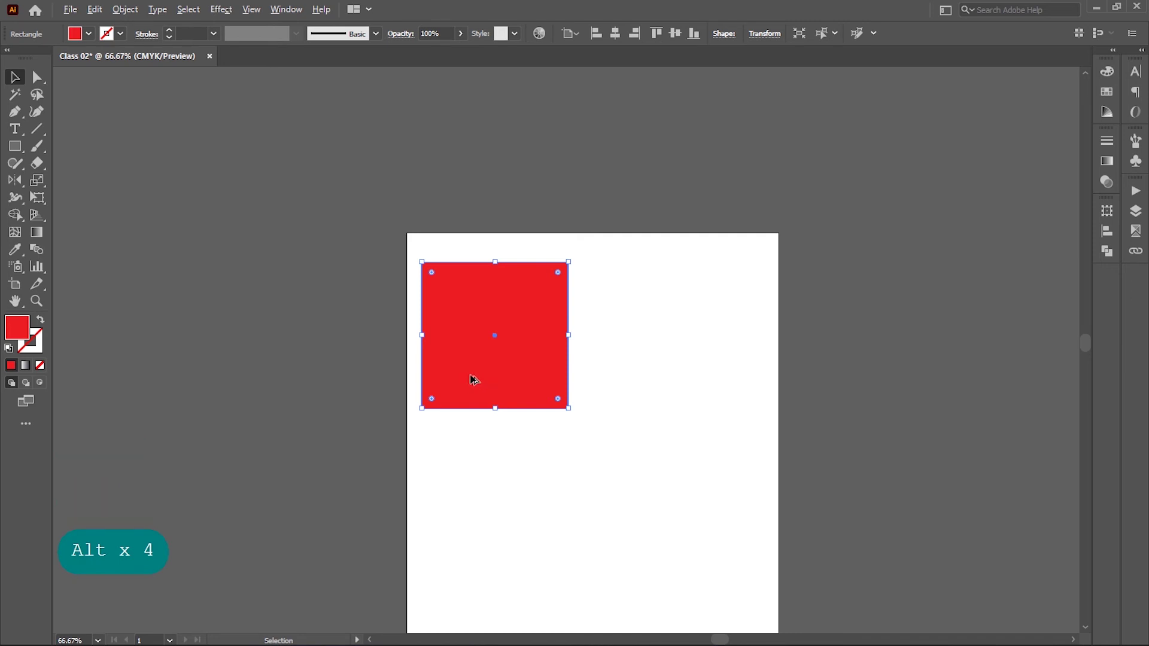
pyautogui.moveTo(473, 383); pyautogui.dragTo(669, 367)
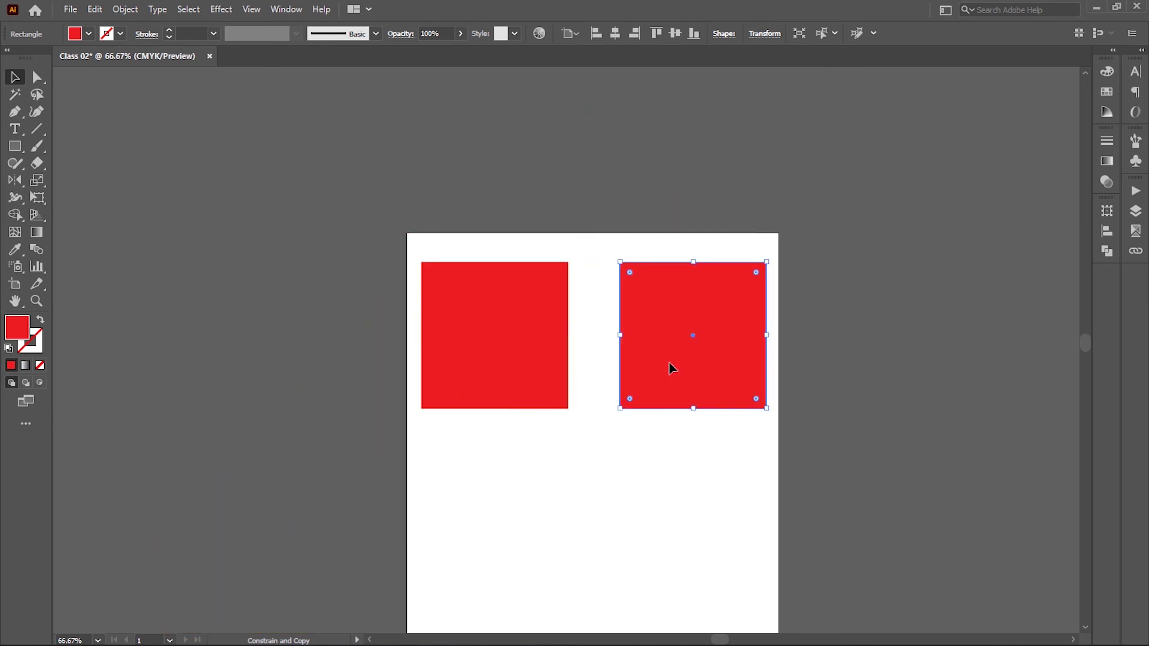
# Step: Move the original red square down to the middle of the page, diagonally below its copy
pyautogui.click(693, 454)
pyautogui.scroll(-3, 658, 419)
pyautogui.moveTo(556, 274); pyautogui.dragTo(627, 459)
pyautogui.scroll(-3, 702, 510)
pyautogui.click(703, 511)
pyautogui.hotkey('ctrl', 'z')
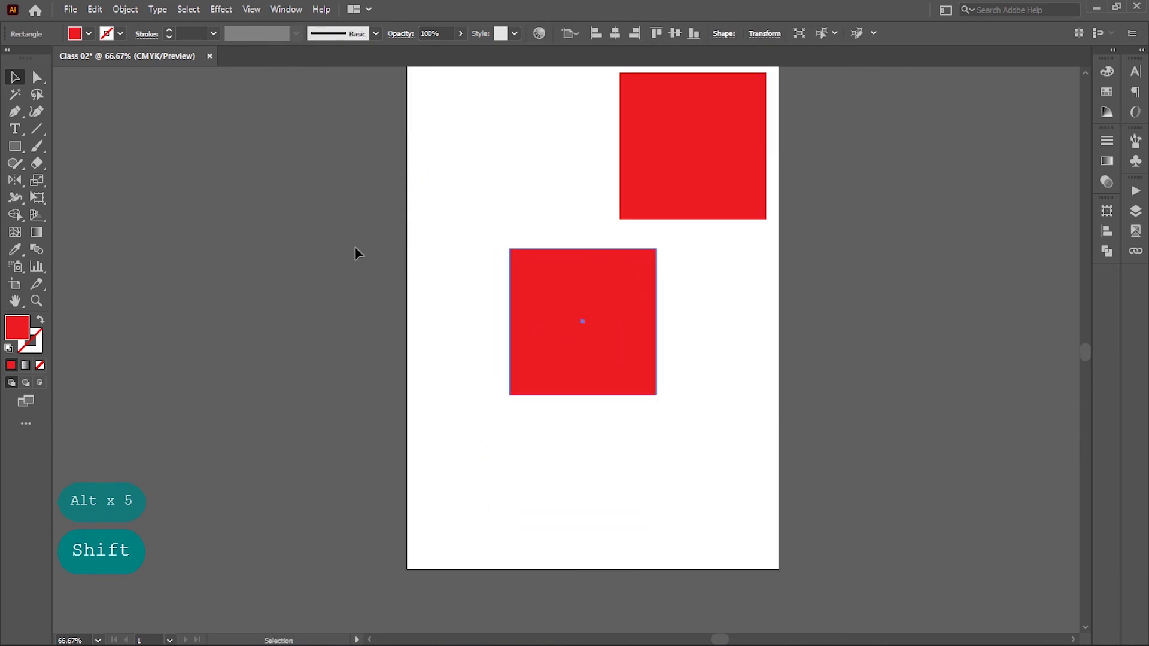
# Step: Pull the lower square's upper-right anchor point diagonally past its lower-left corner to form an arrowhead, and select the whole shape
pyautogui.click(36, 76)
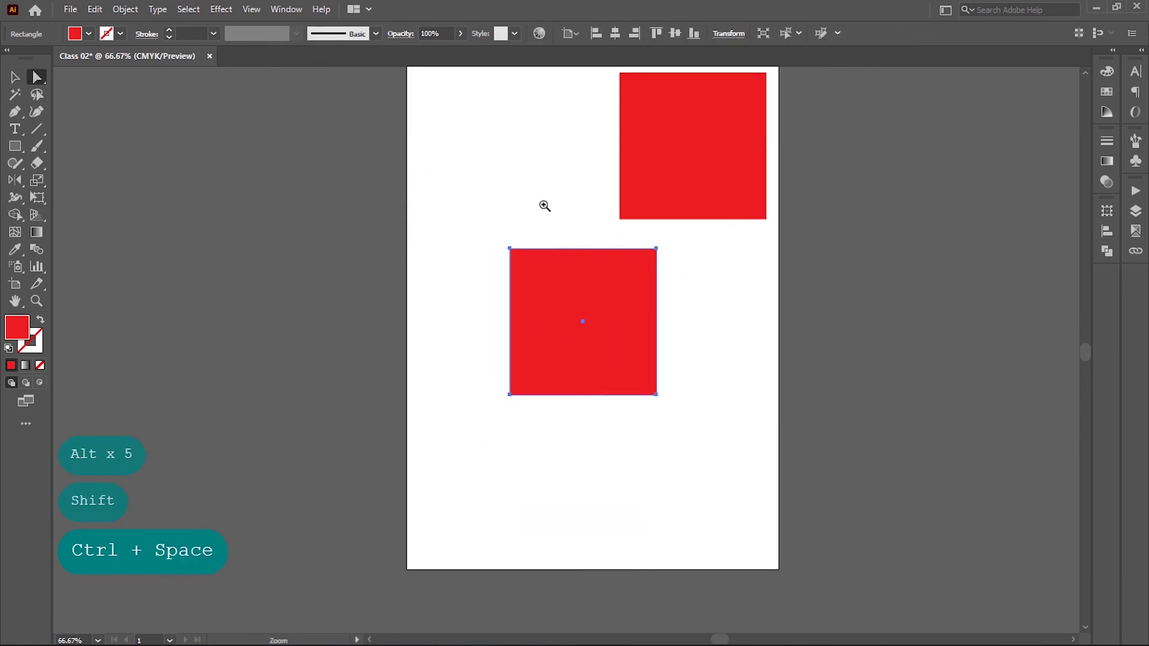
pyautogui.keyDown('ctrl'); pyautogui.click(629, 242); pyautogui.keyUp('ctrl')
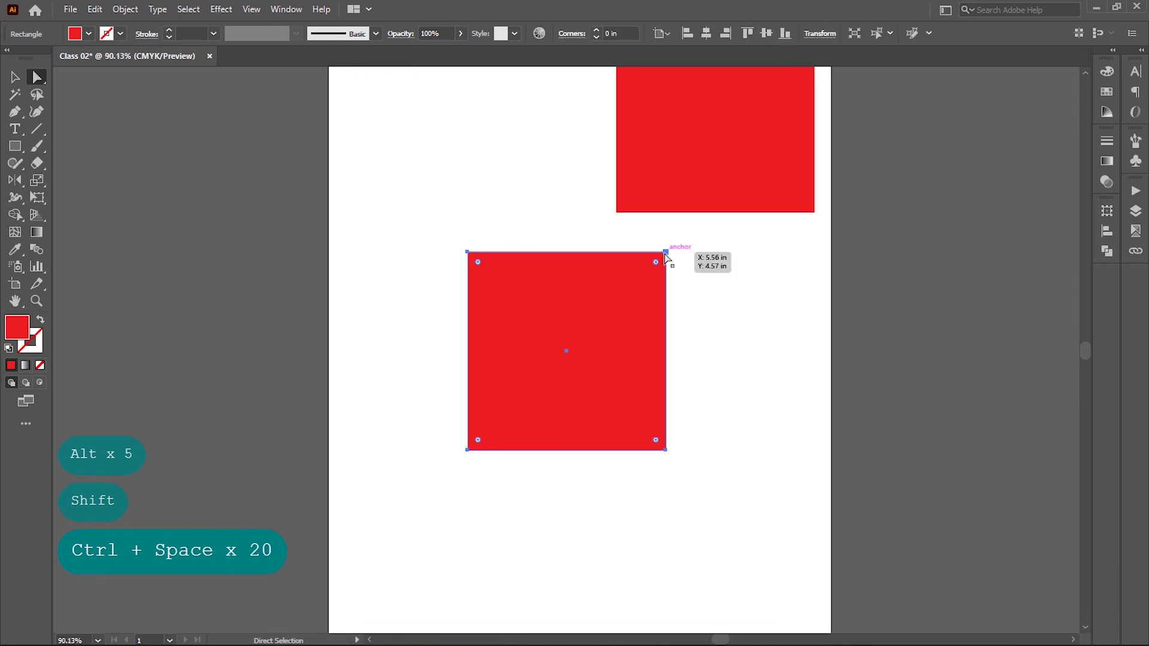
pyautogui.moveTo(665, 252); pyautogui.dragTo(425, 507)
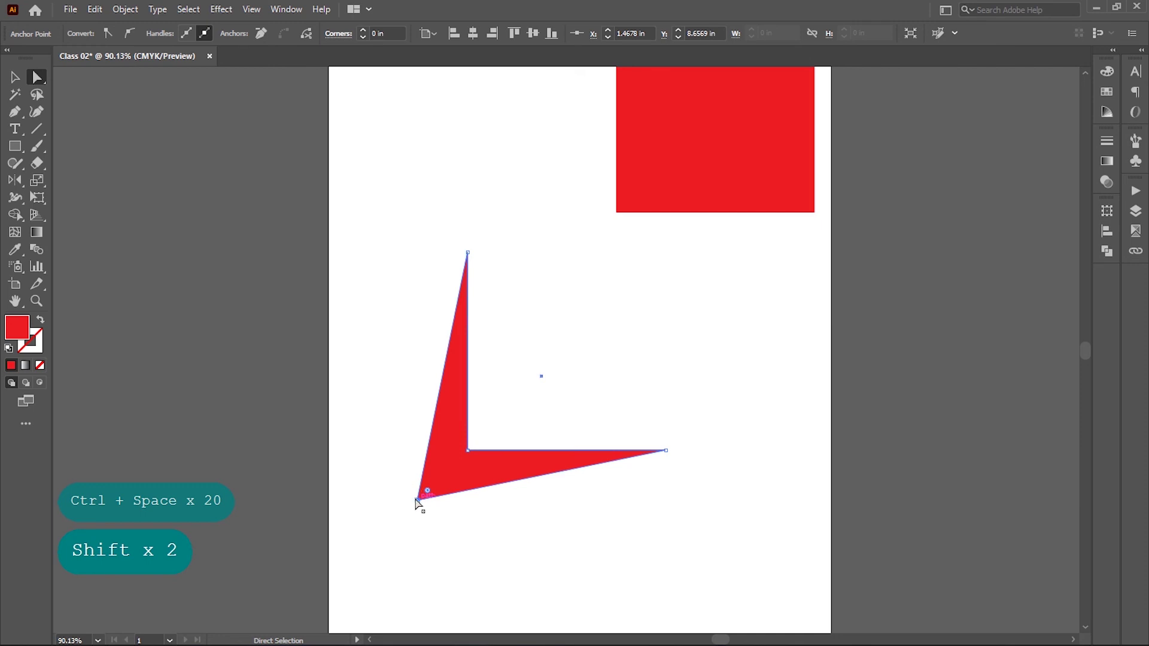
pyautogui.moveTo(418, 502)
pyautogui.mouseDown()
pyautogui.moveTo(621, 285)
pyautogui.moveTo(425, 518)
pyautogui.moveTo(446, 473)
pyautogui.moveTo(413, 531)
pyautogui.moveTo(427, 520)
pyautogui.moveTo(421, 505)
pyautogui.moveTo(410, 519)
pyautogui.moveTo(502, 432)
pyautogui.moveTo(364, 549)
pyautogui.moveTo(390, 508)
pyautogui.moveTo(406, 512)
pyautogui.mouseUp()
pyautogui.press('v')
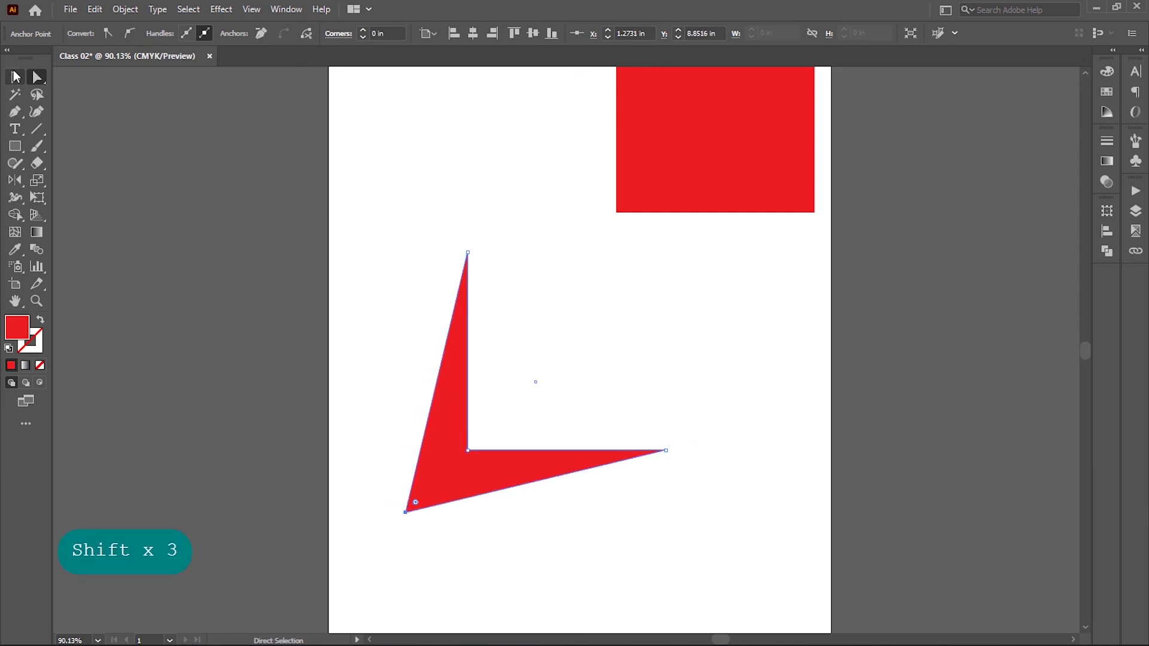
pyautogui.click(246, 264)
pyautogui.scroll(-2, 512, 411)
pyautogui.click(486, 444)
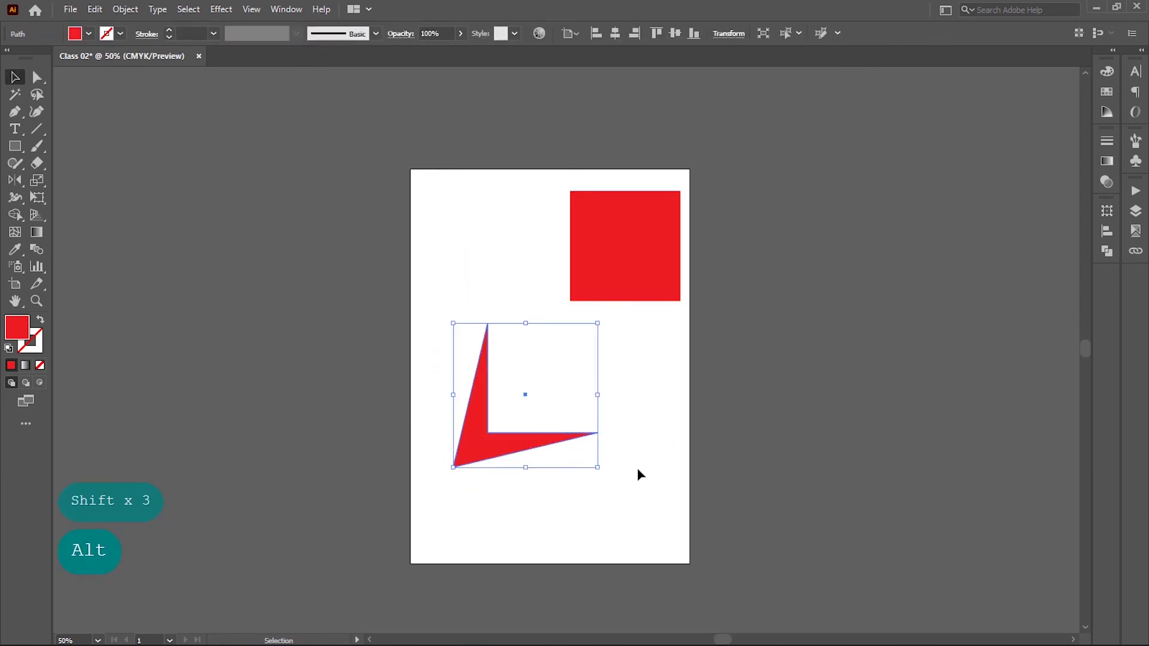
pyautogui.scroll(2, 584, 469)
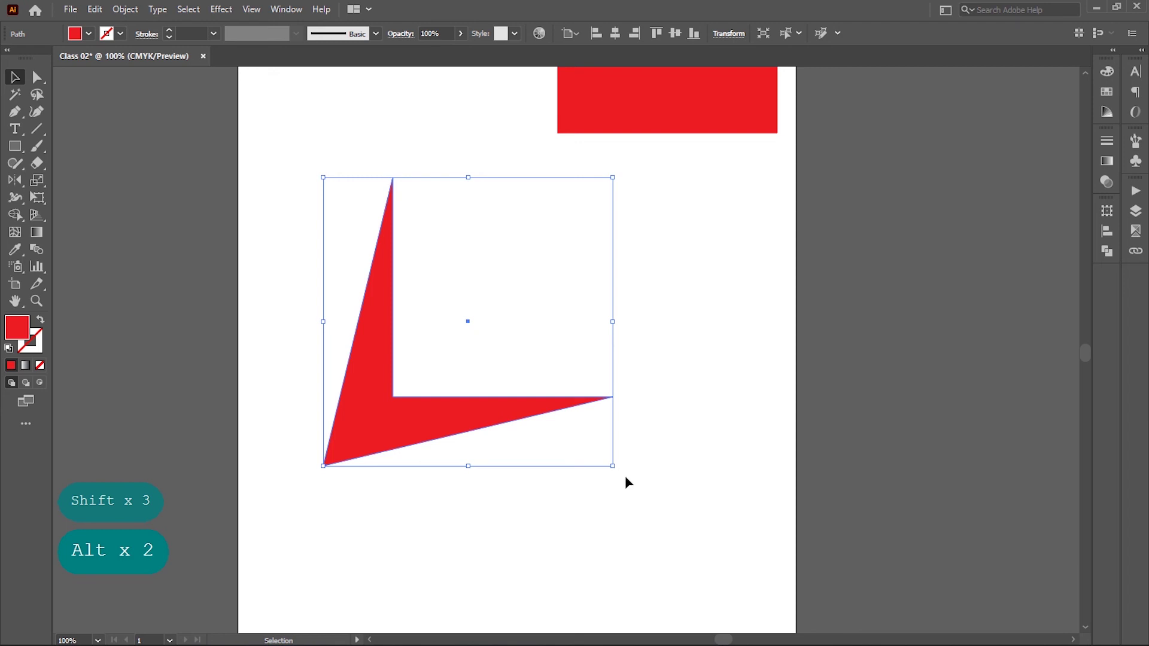
# Step: Try rotating the arrowhead shape freely by its bounding box and undo the rotation
pyautogui.moveTo(618, 471); pyautogui.dragTo(241, 497)
pyautogui.hotkey('ctrl', 'z')
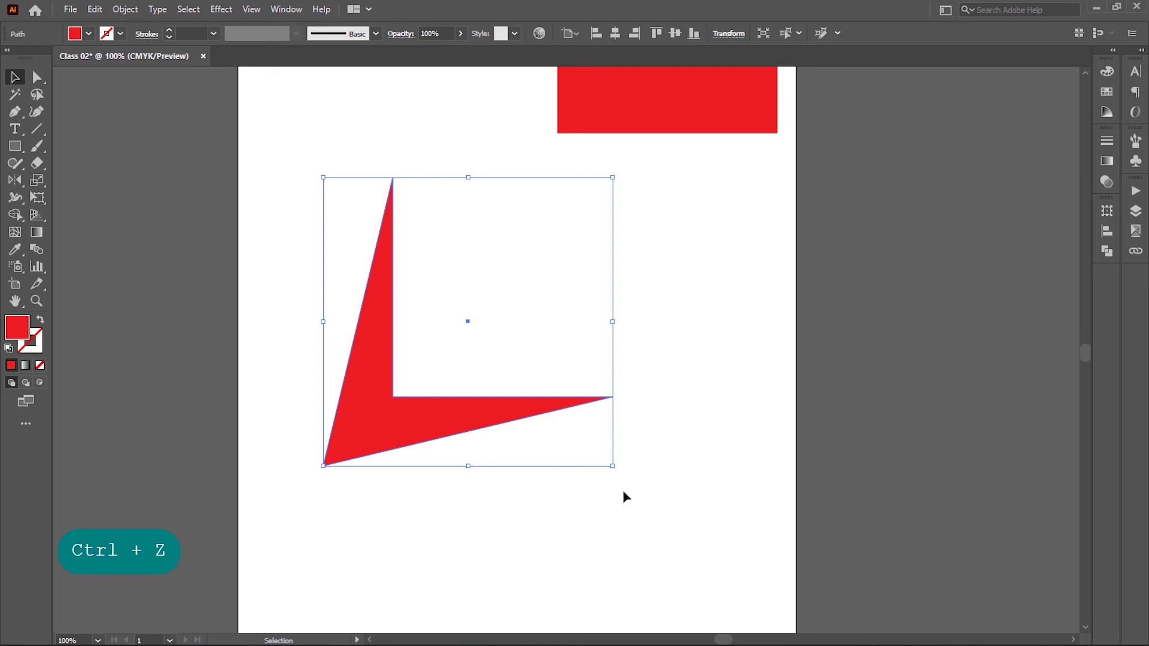
pyautogui.moveTo(616, 469); pyautogui.dragTo(600, 510)
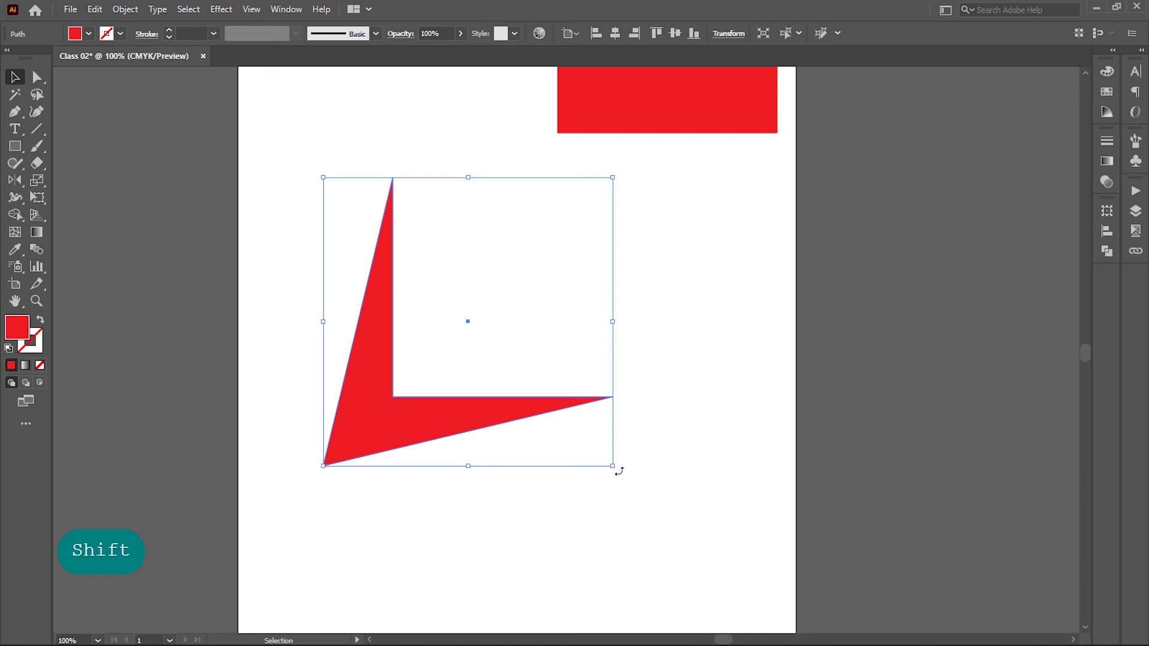
# Step: Rotate the arrowhead 45 degrees so its tip points straight down, scale it down proportionally and deselect it
pyautogui.moveTo(619, 471); pyautogui.dragTo(668, 488)
pyautogui.keyDown('alt'); pyautogui.scroll(-4, 700, 383); pyautogui.keyUp('alt')
pyautogui.click(631, 410)
pyautogui.hotkey('ctrl', 'space')
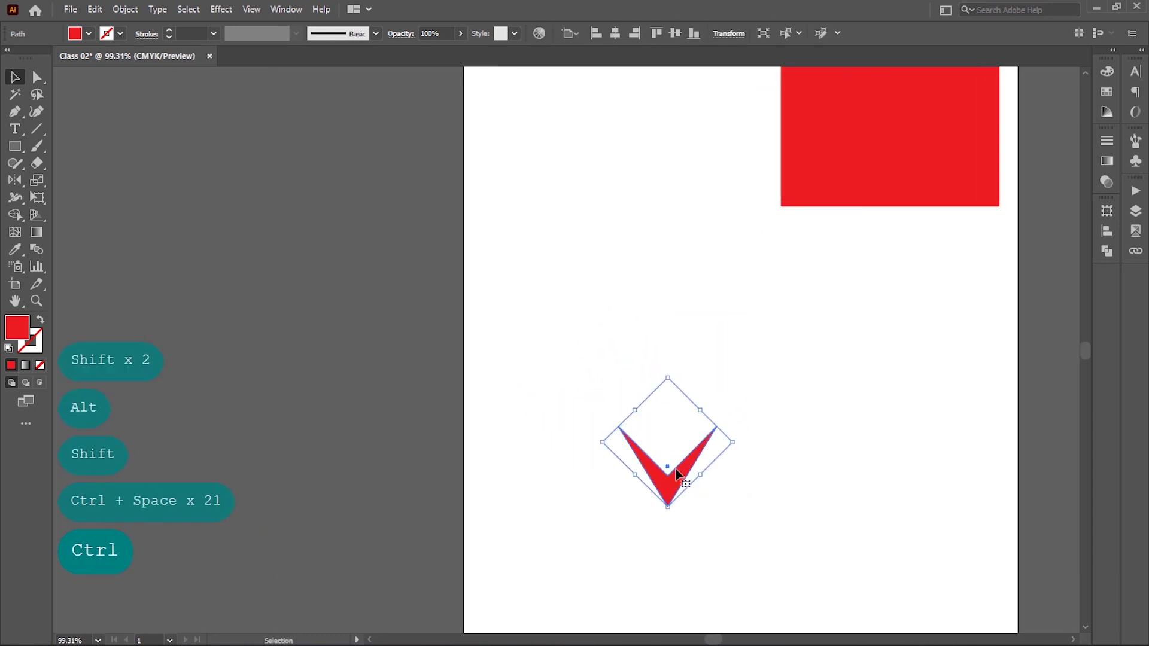
pyautogui.click(763, 440)
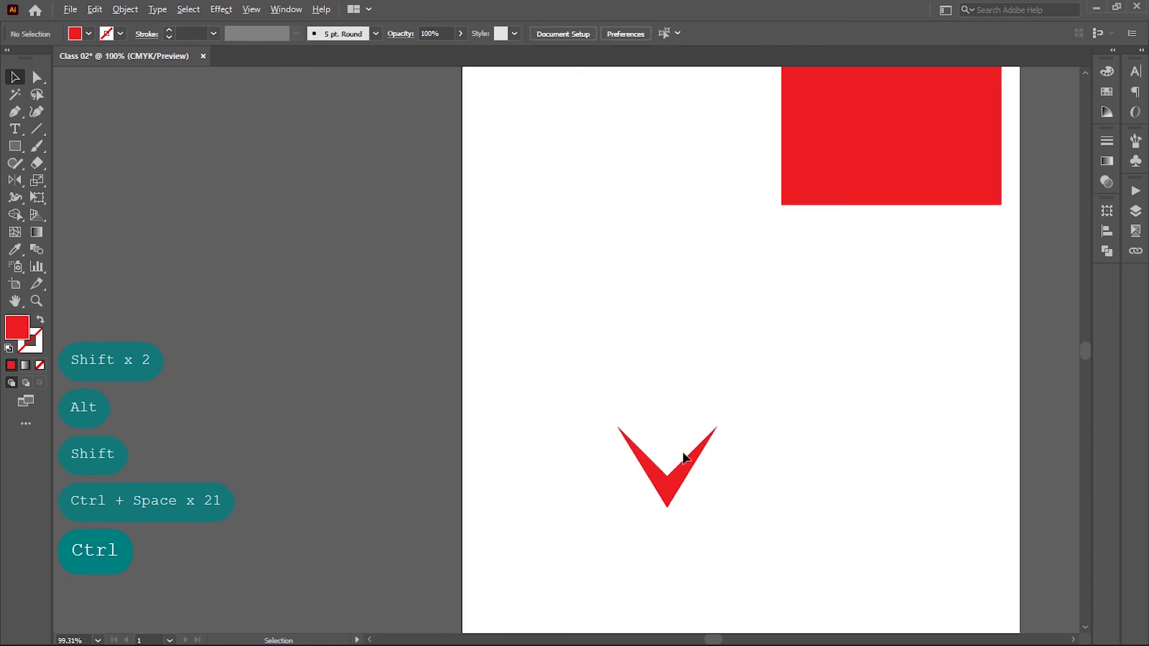
# Step: Move the remaining red square away from the page's upper-right corner to sit above the V shape
pyautogui.scroll(1, 685, 445)
pyautogui.scroll(-2, 685, 441)
pyautogui.hscroll(2, 683, 446)
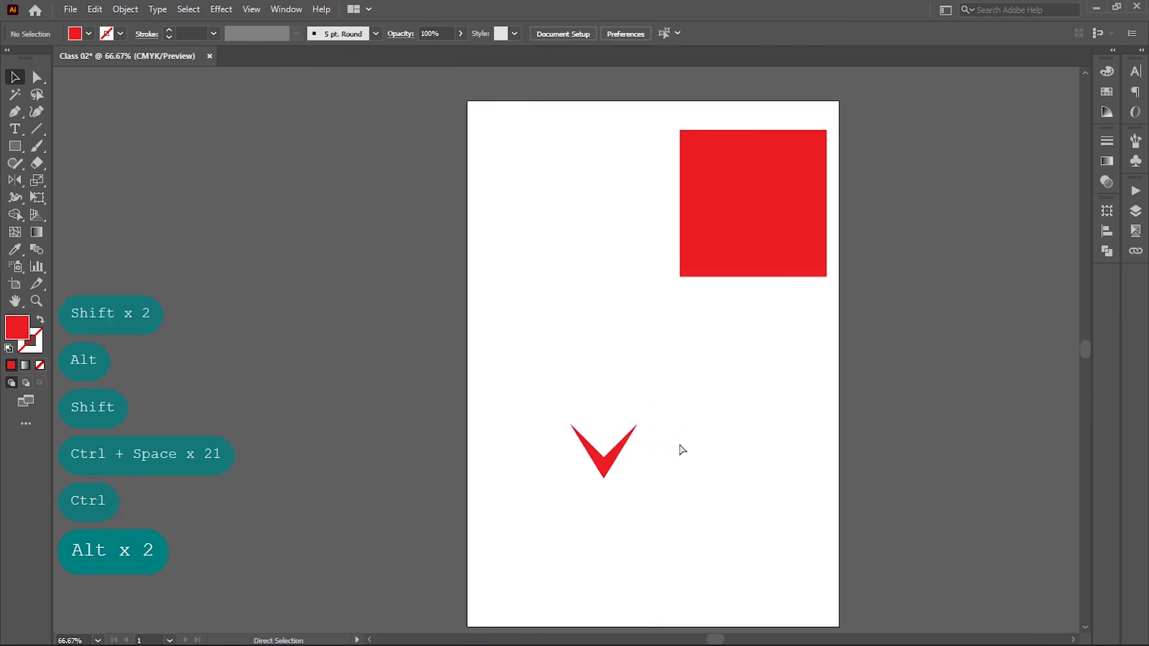
pyautogui.hscroll(-1, 659, 455)
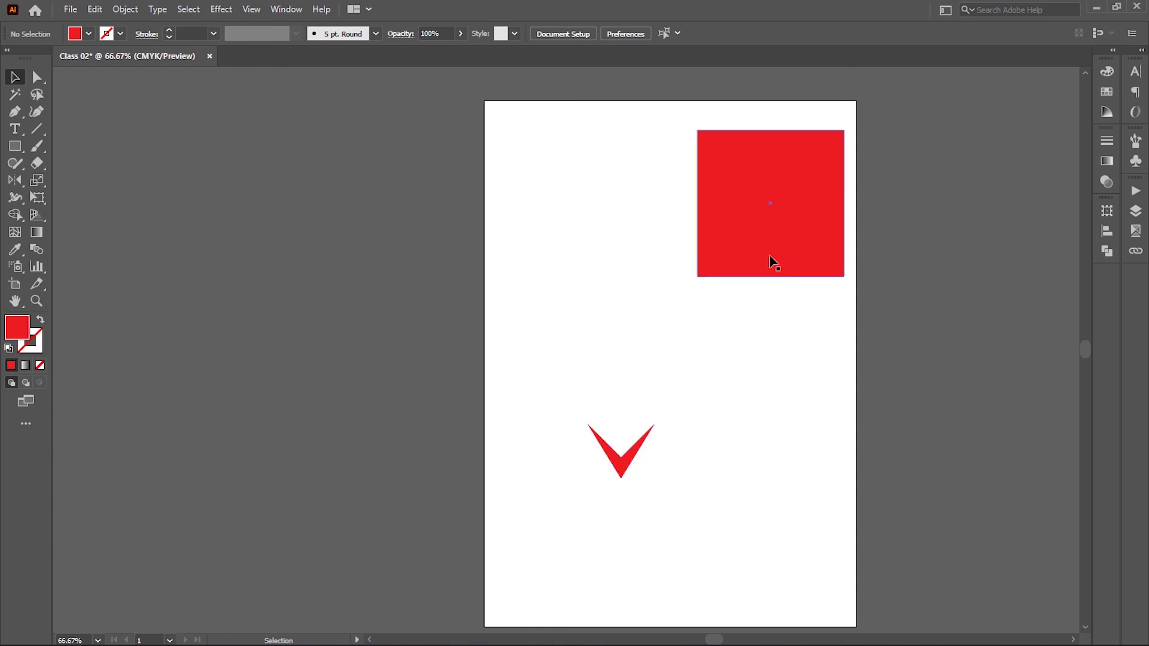
pyautogui.moveTo(763, 257); pyautogui.dragTo(678, 337)
pyautogui.click(749, 397)
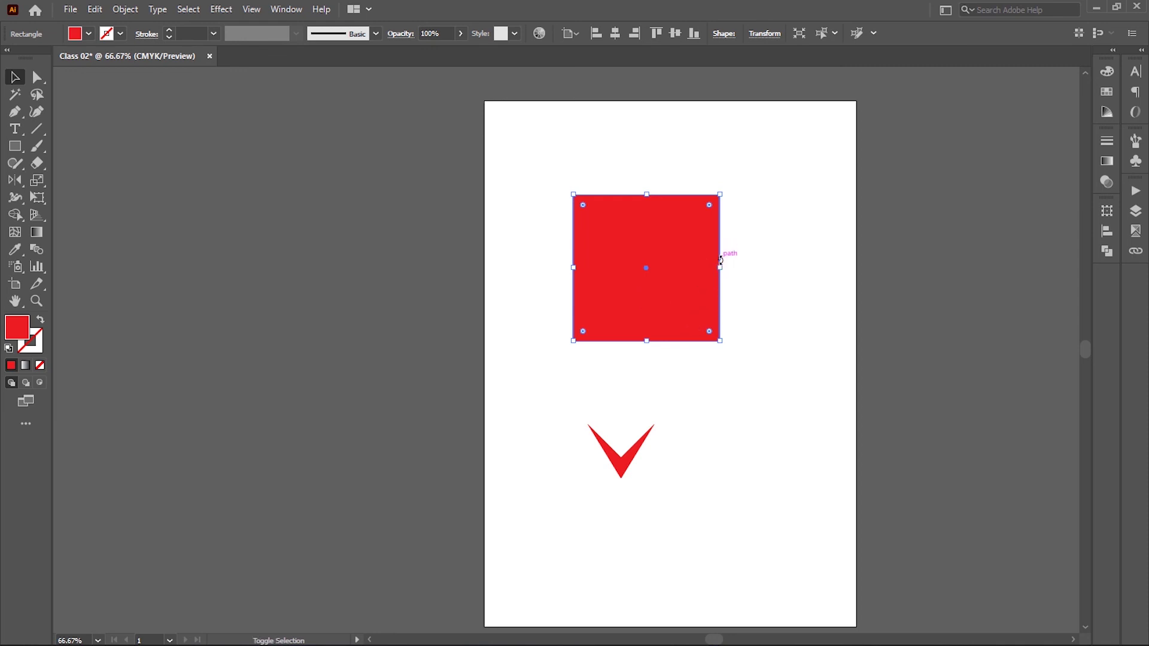
# Step: Scale the red square down proportionally to less than half its width and rotate it 45 degrees into a diamond
pyautogui.moveTo(720, 267); pyautogui.dragTo(639, 269)
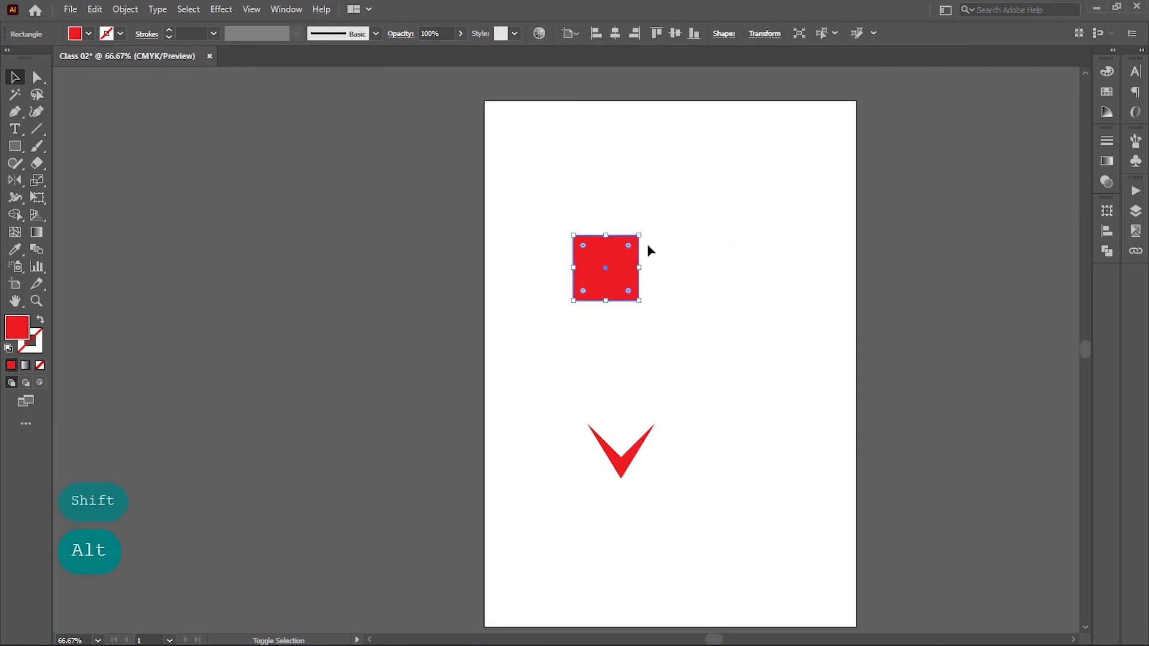
pyautogui.moveTo(645, 230); pyautogui.dragTo(737, 289)
pyautogui.click(704, 320)
pyautogui.hotkey('ctrl', 'space')
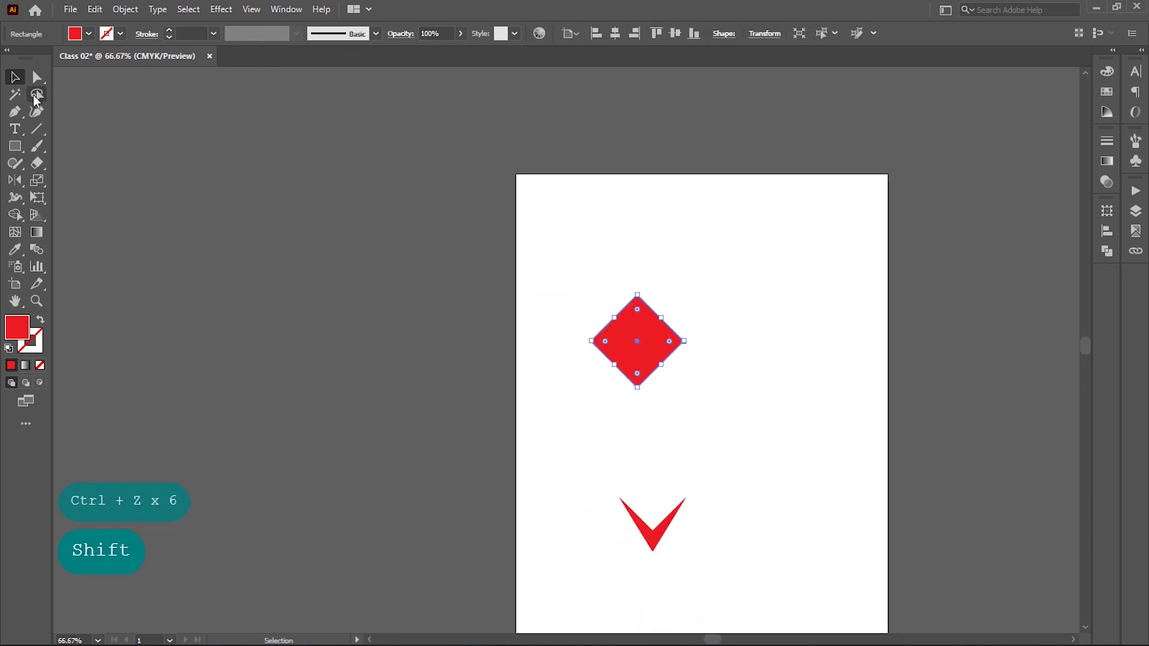
# Step: Round the diamond's left and right corners to a radius of about 1.46 in, forming a leaf shape, and deselect it
pyautogui.click(37, 77)
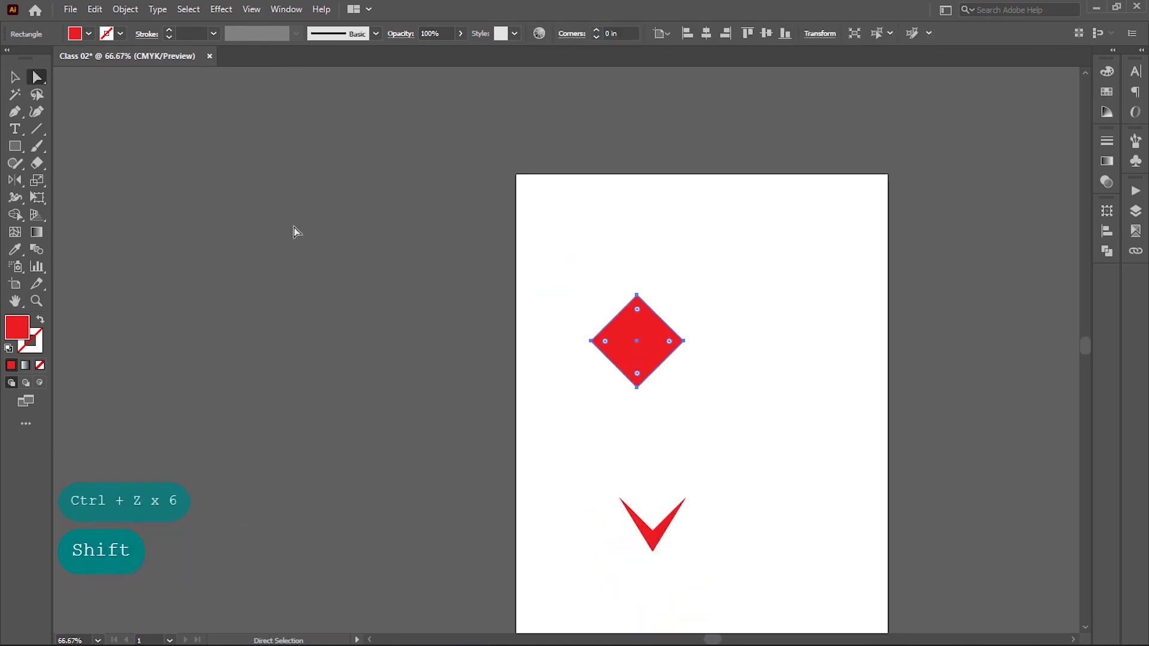
pyautogui.click(293, 227)
pyautogui.moveTo(562, 312); pyautogui.dragTo(546, 346)
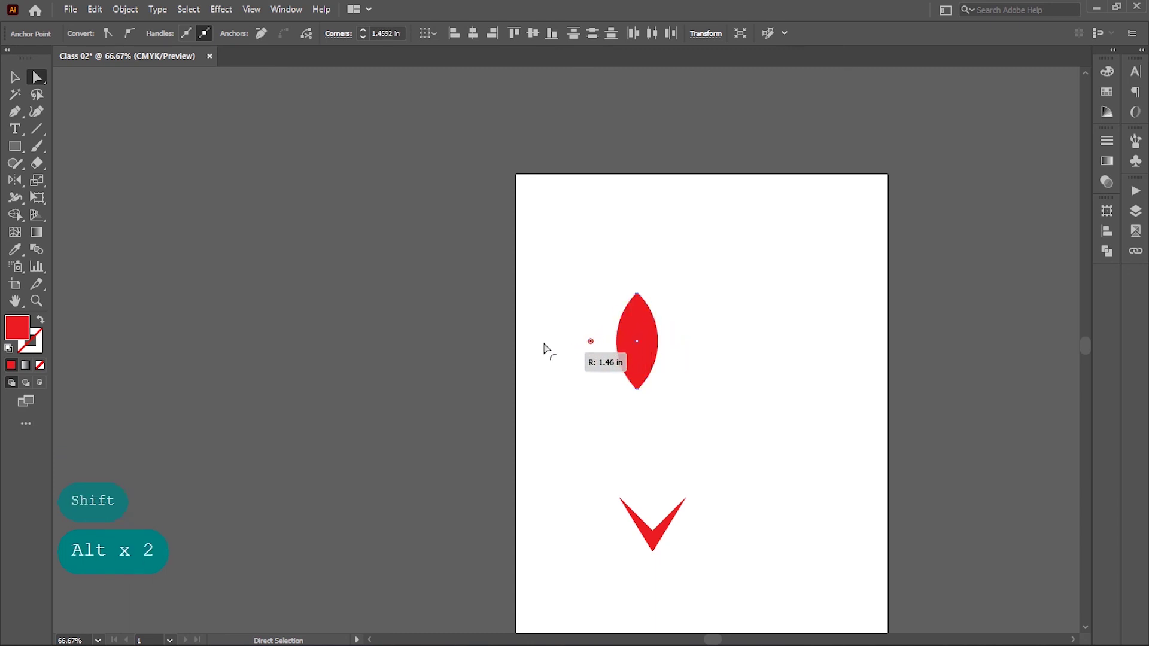
pyautogui.click(16, 78)
pyautogui.click(673, 405)
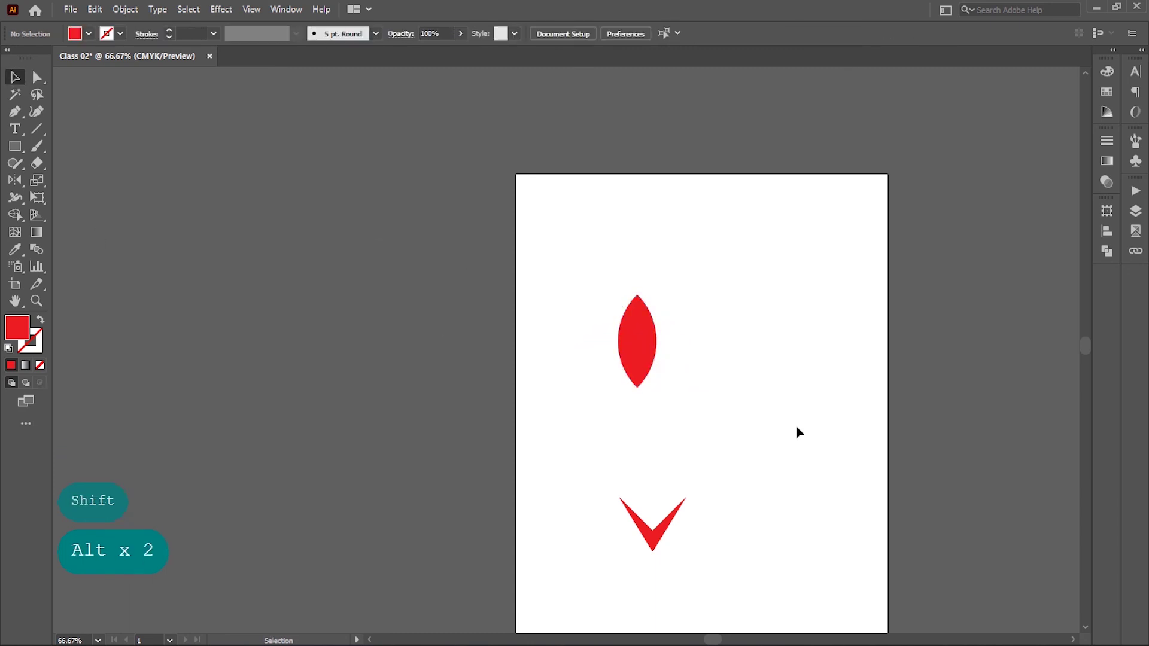
# Step: Shift the leaf shape slightly up and to the right, and enlarge the V shape below it proportionally
pyautogui.moveTo(641, 359); pyautogui.dragTo(675, 351)
pyautogui.click(670, 510)
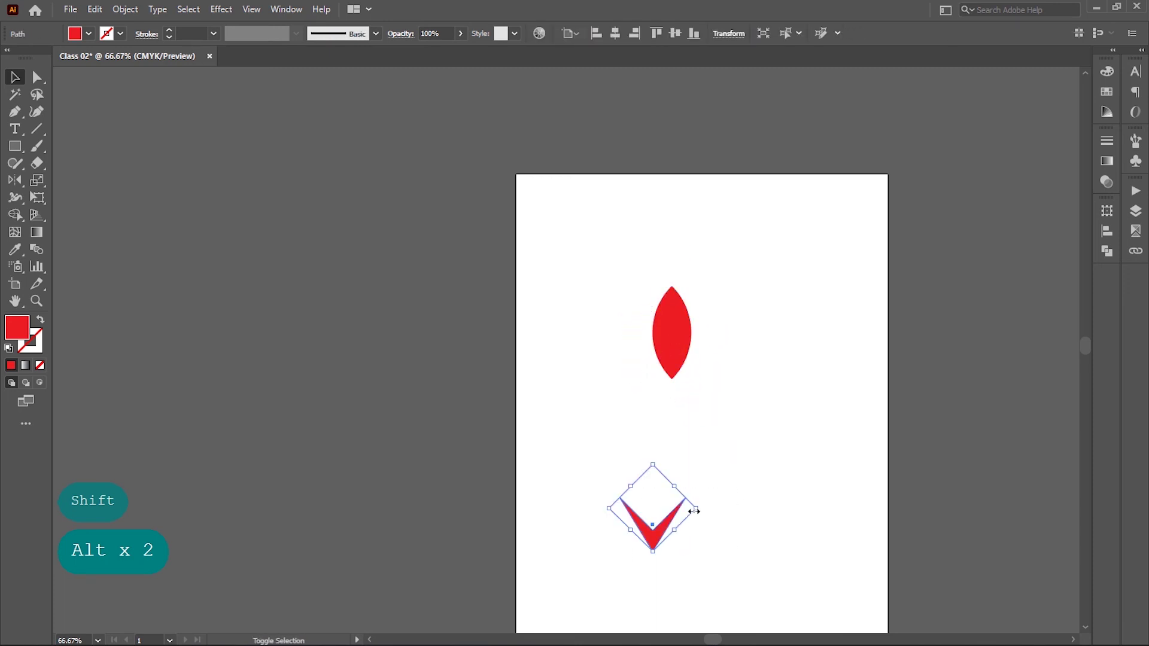
pyautogui.moveTo(695, 509); pyautogui.dragTo(814, 509)
# Step: Position the enlarged V shape centred beneath the leaf shape to form an emblem, and deselect the artwork
pyautogui.moveTo(721, 569); pyautogui.dragTo(688, 415)
pyautogui.moveTo(803, 223); pyautogui.dragTo(664, 359)
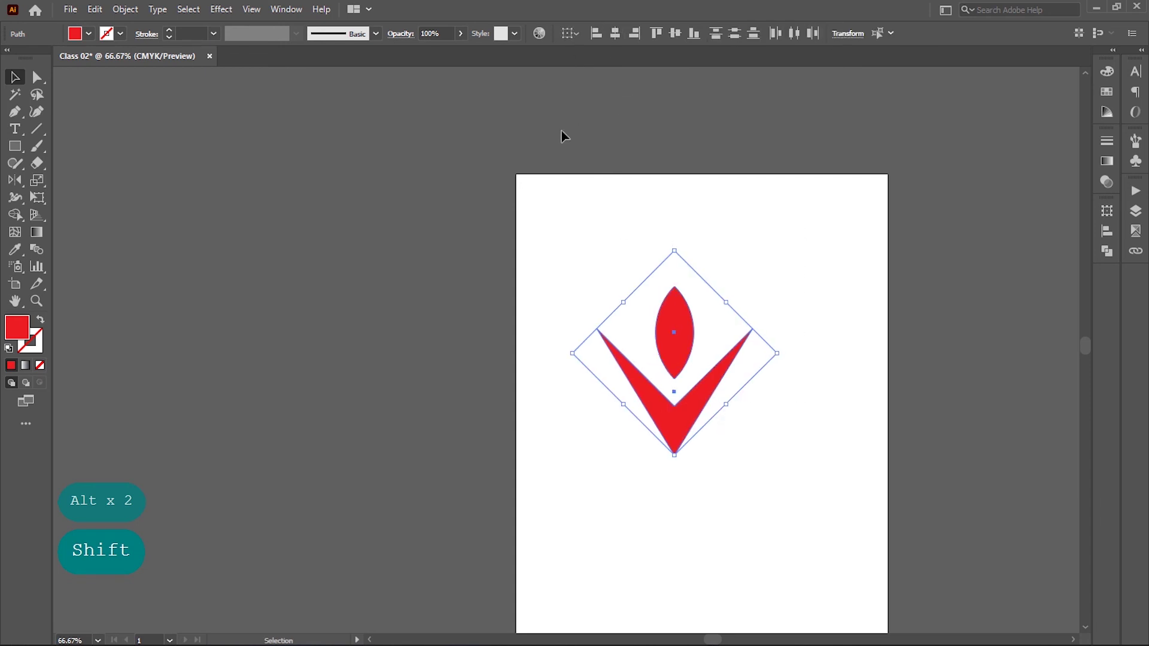
pyautogui.click(563, 135)
pyautogui.hotkey('ctrl', 'space')
pyautogui.moveTo(767, 321); pyautogui.dragTo(673, 350)
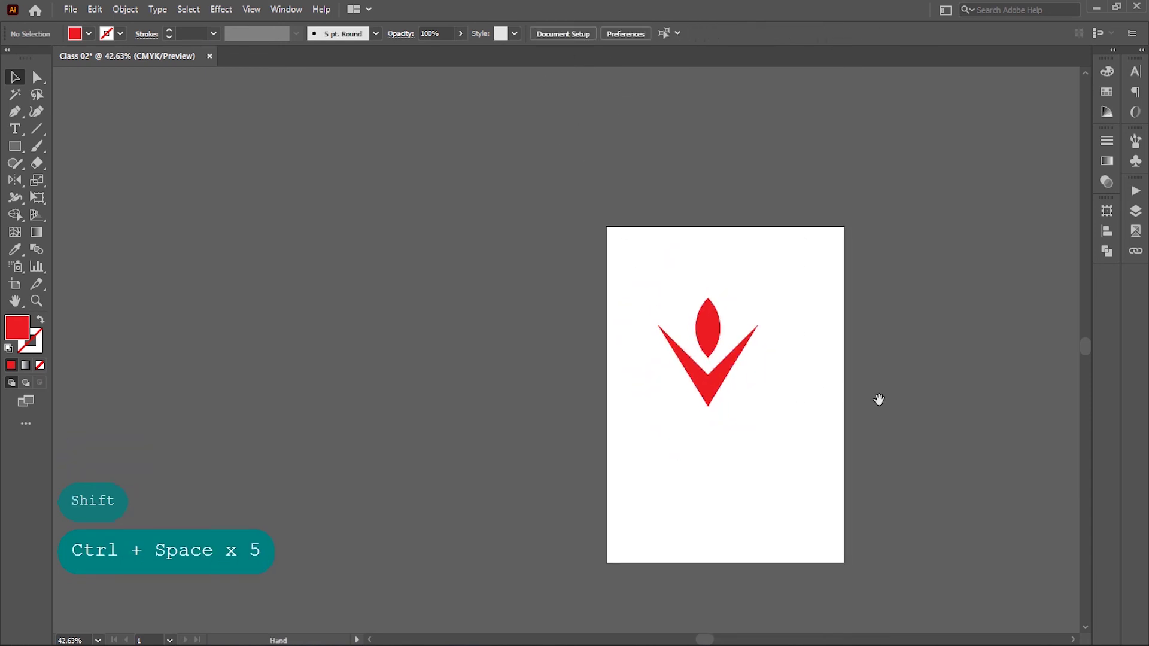